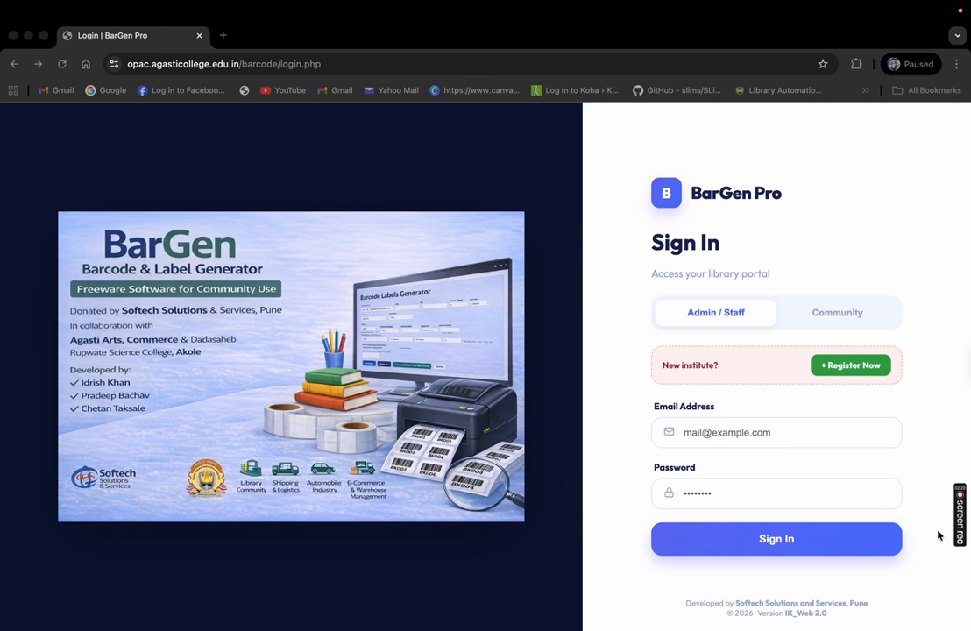
Start a new institute registration and enter 'Akshamudra Library' as the institute name
left_click(336, 65)
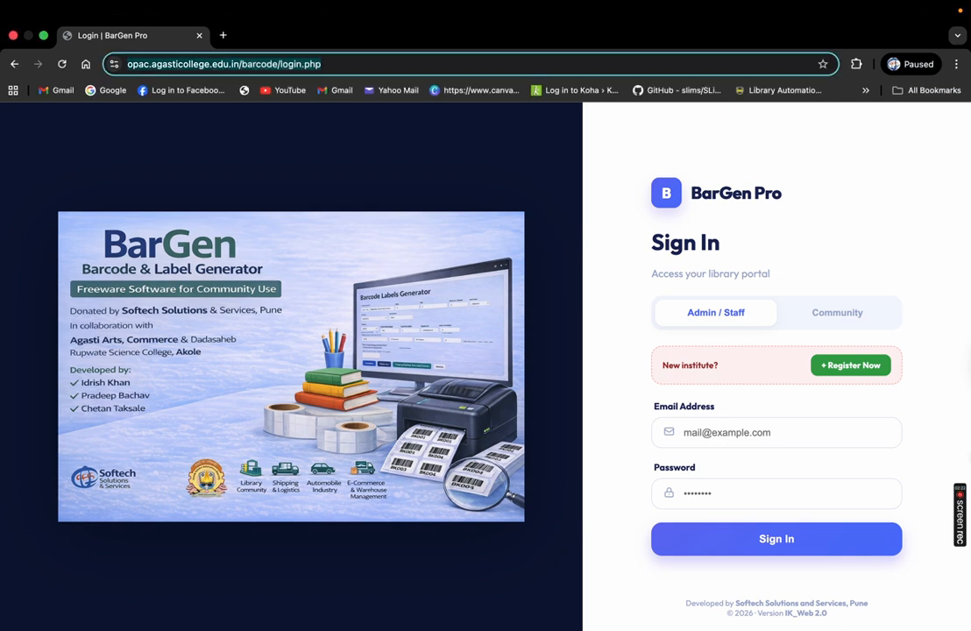
left_click(860, 372)
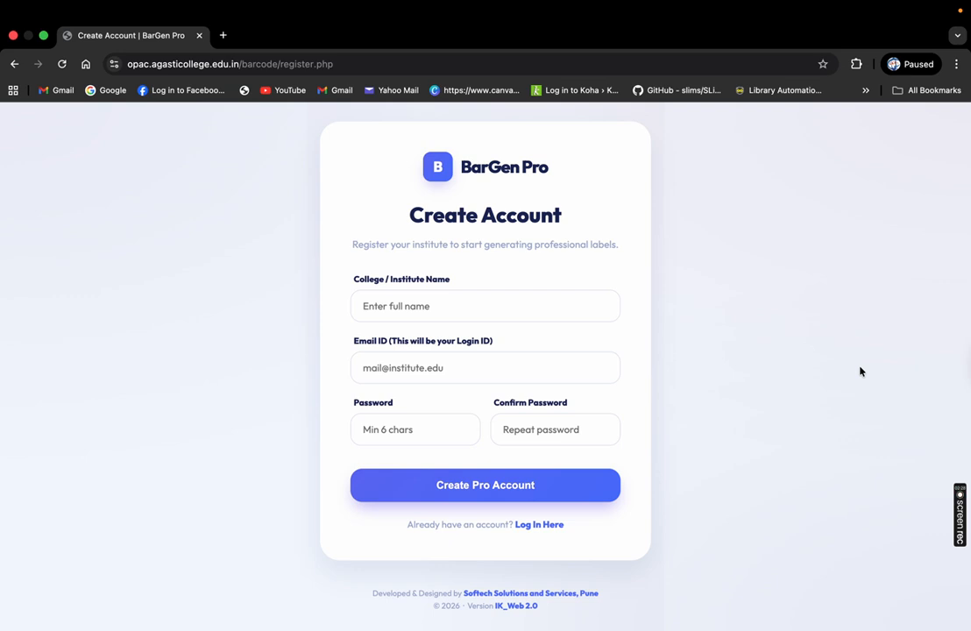
left_click(396, 307)
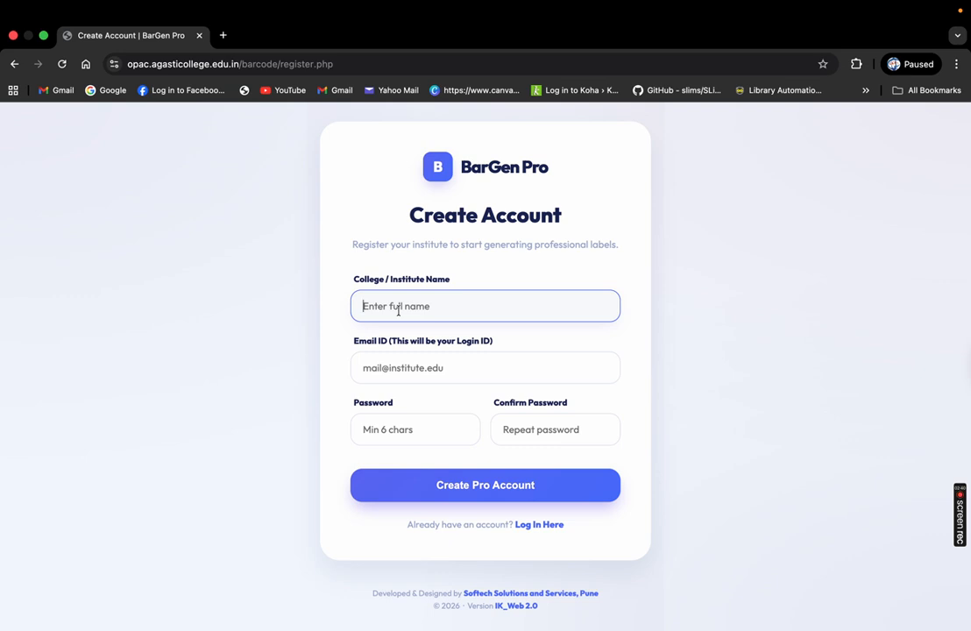
type("Akshamudra Library")
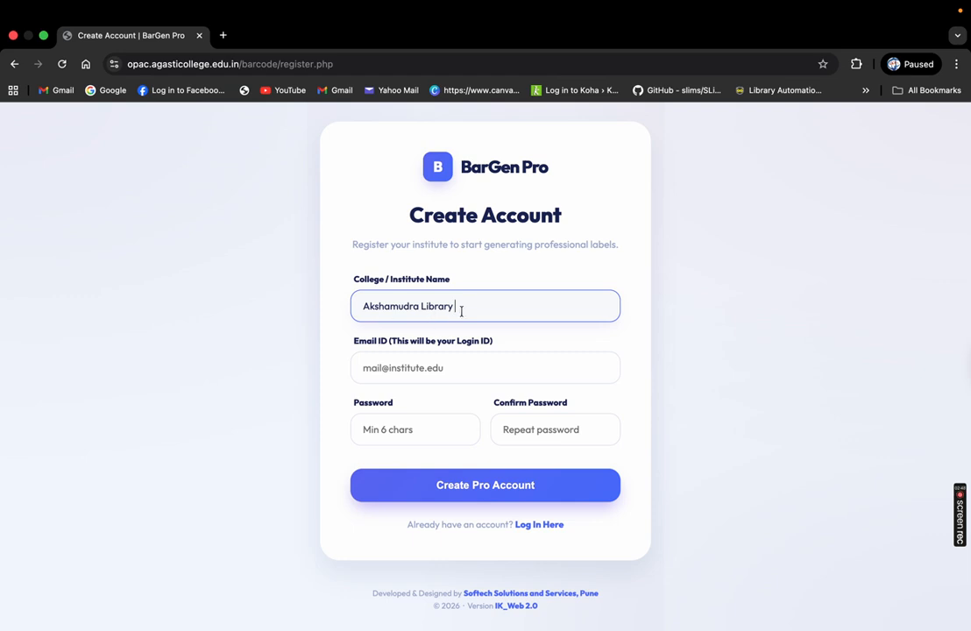
left_click_drag(479, 315, 342, 315)
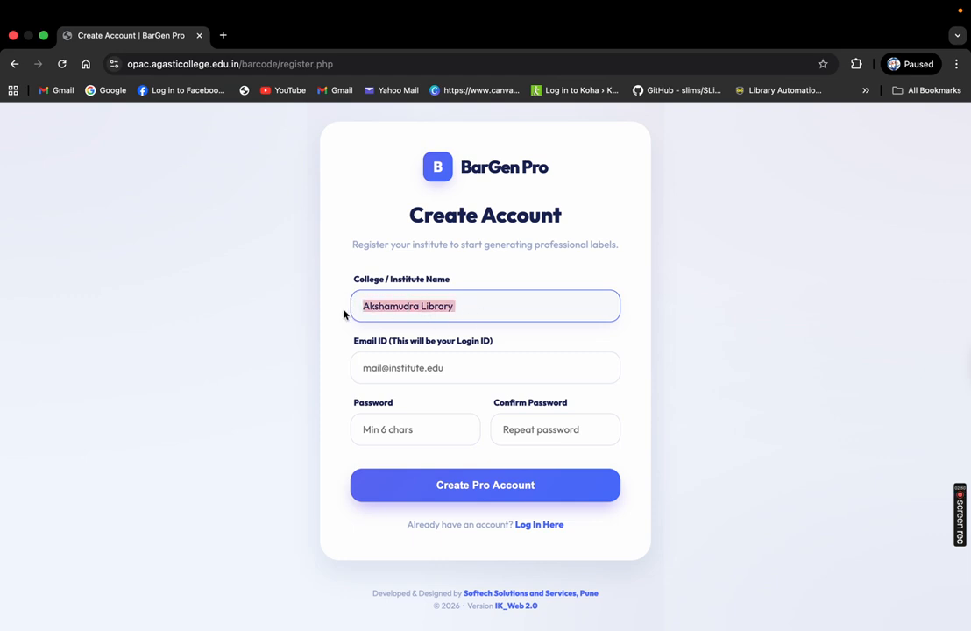
Fill in the login e-mail, password and password confirmation, then create the Pro account
left_click(390, 367)
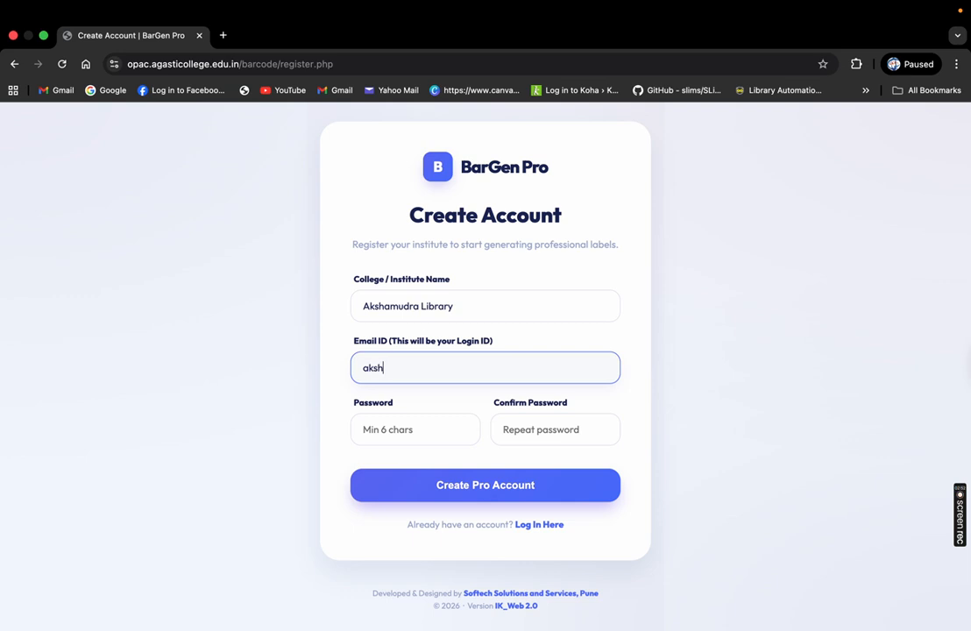
key("Tab")
type("123456")
key("Tab")
type("123456")
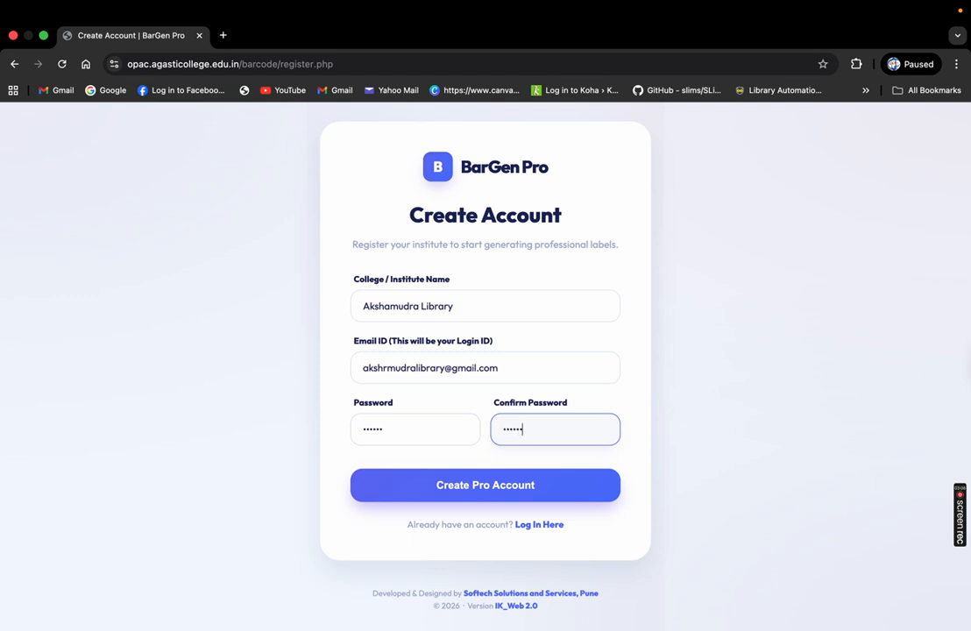
left_click(517, 495)
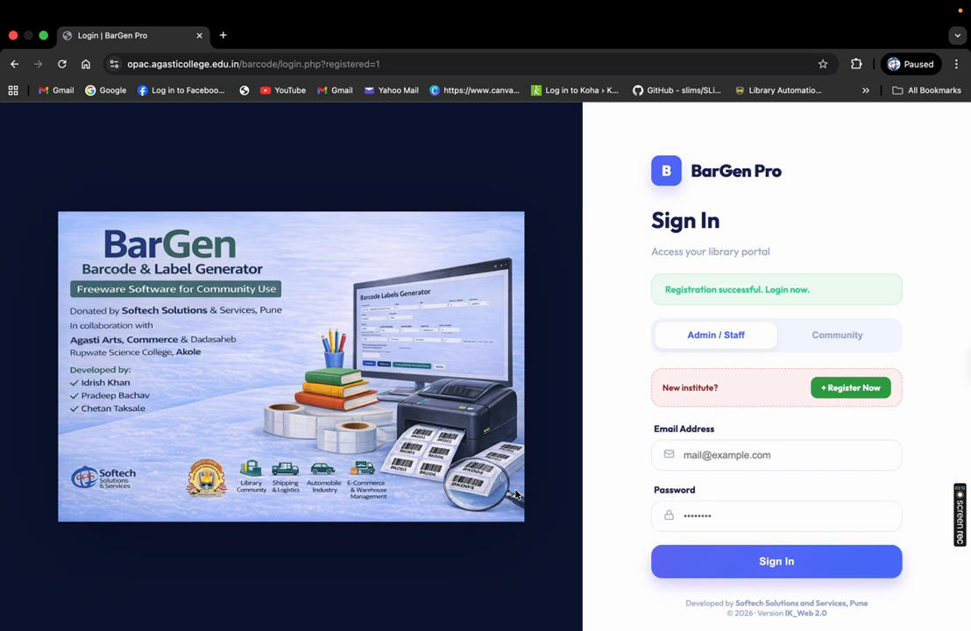
Try signing in with the newly registered institute's e-mail and password; the login is rejected
left_click_drag(665, 290, 801, 295)
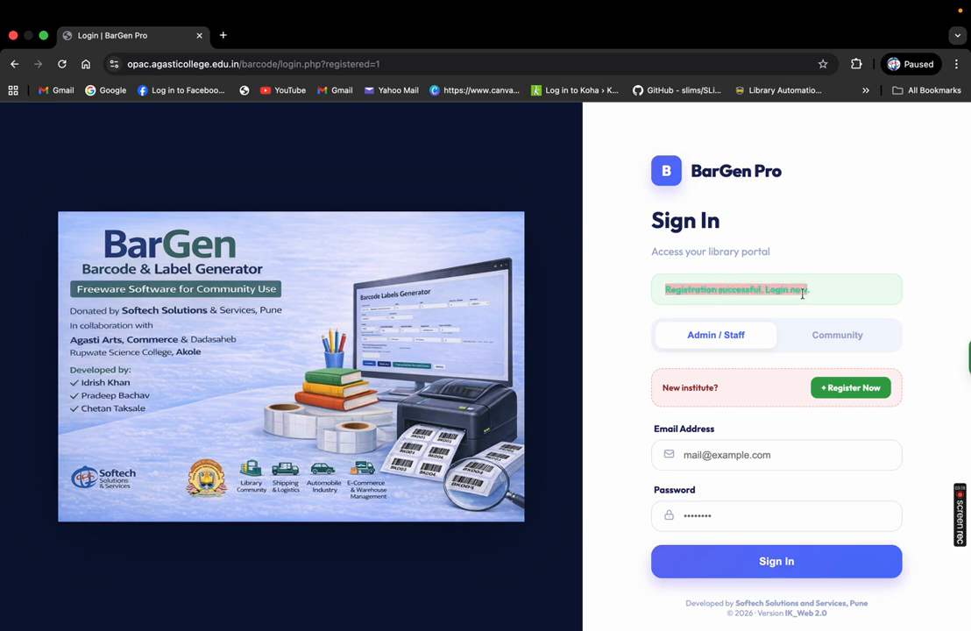
left_click(771, 289)
left_click(727, 455)
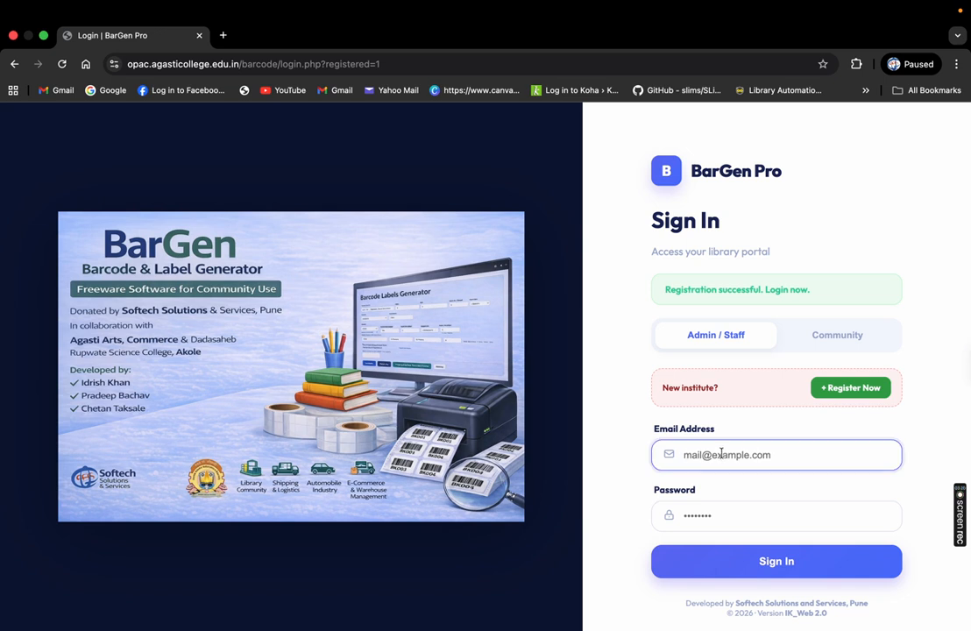
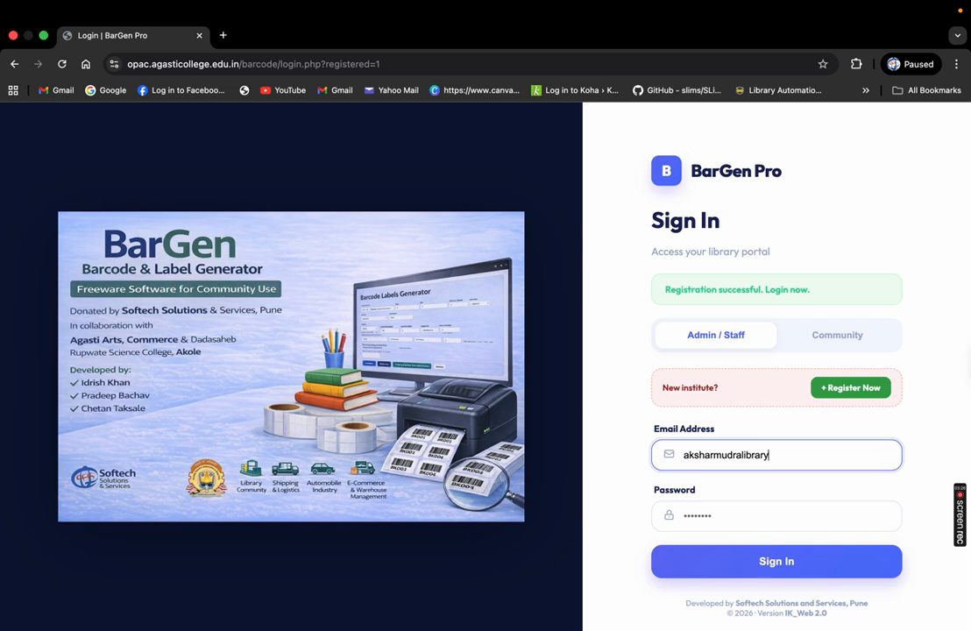
key("Tab")
type("••")
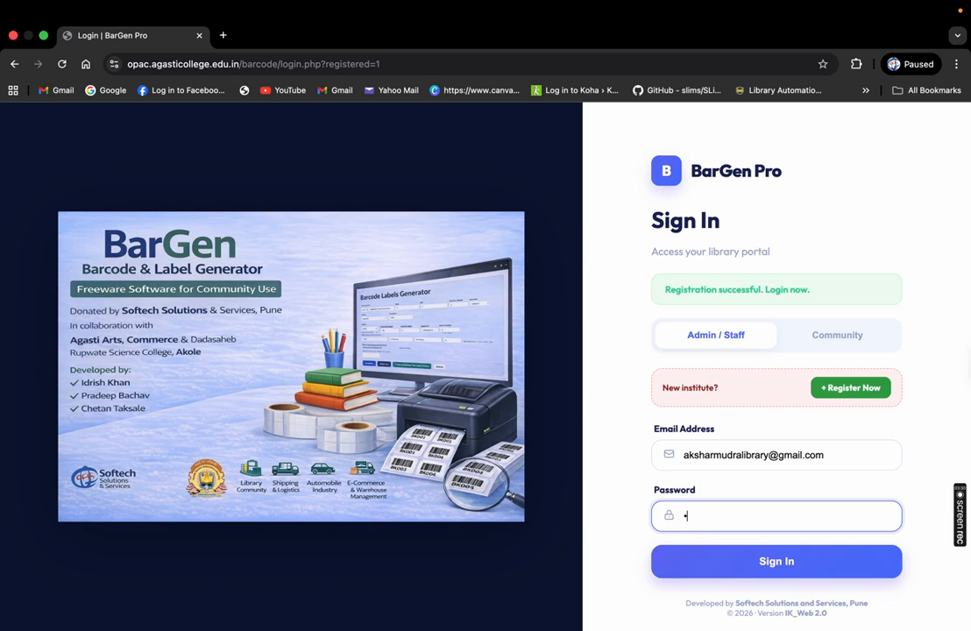
type("••")
left_click(788, 567)
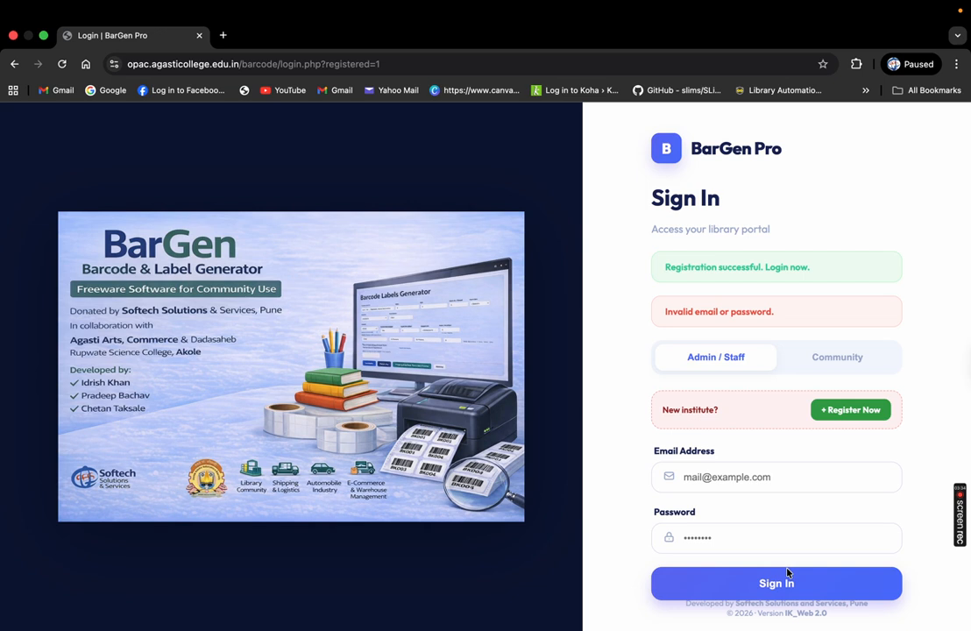
Sign in with the LSDC Pune institute's e-mail and password
left_click(699, 476)
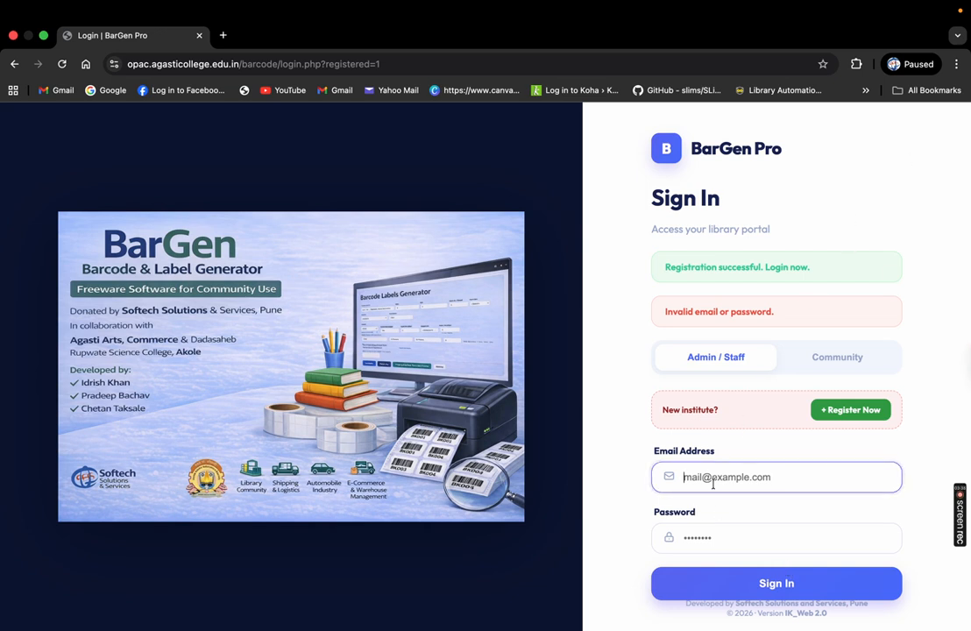
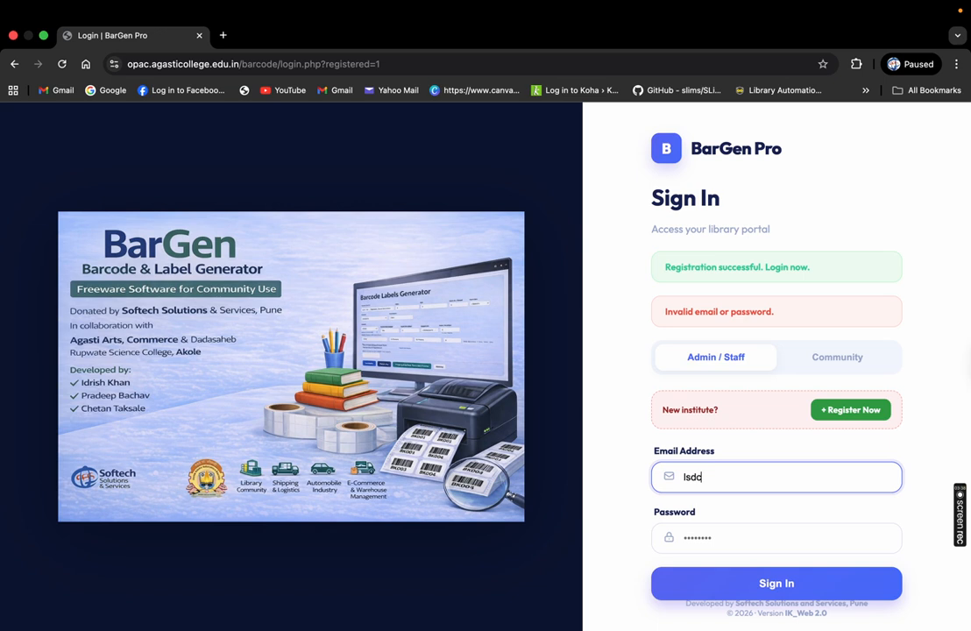
key("Tab")
type("••••••")
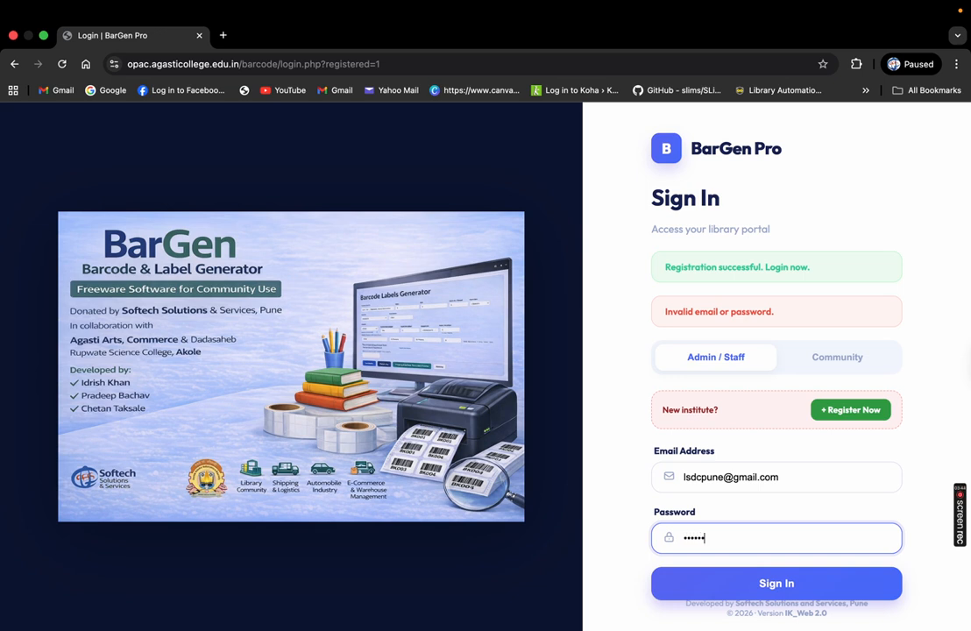
left_click(776, 585)
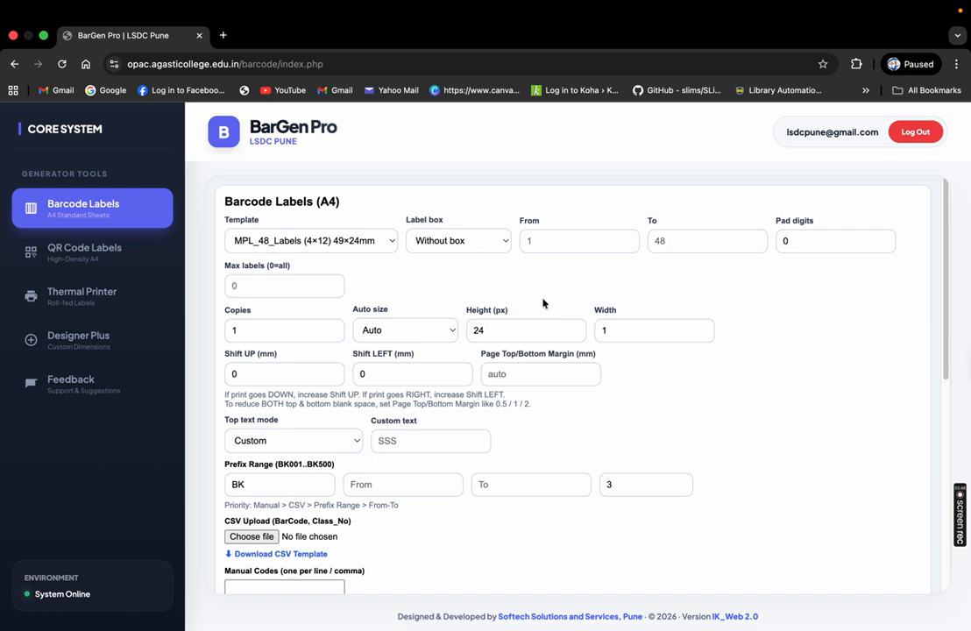
mouse_move(946, 203)
left_mouse_down()
mouse_move(956, 370)
mouse_move(955, 191)
left_mouse_up()
left_click_drag(216, 114, 672, 170)
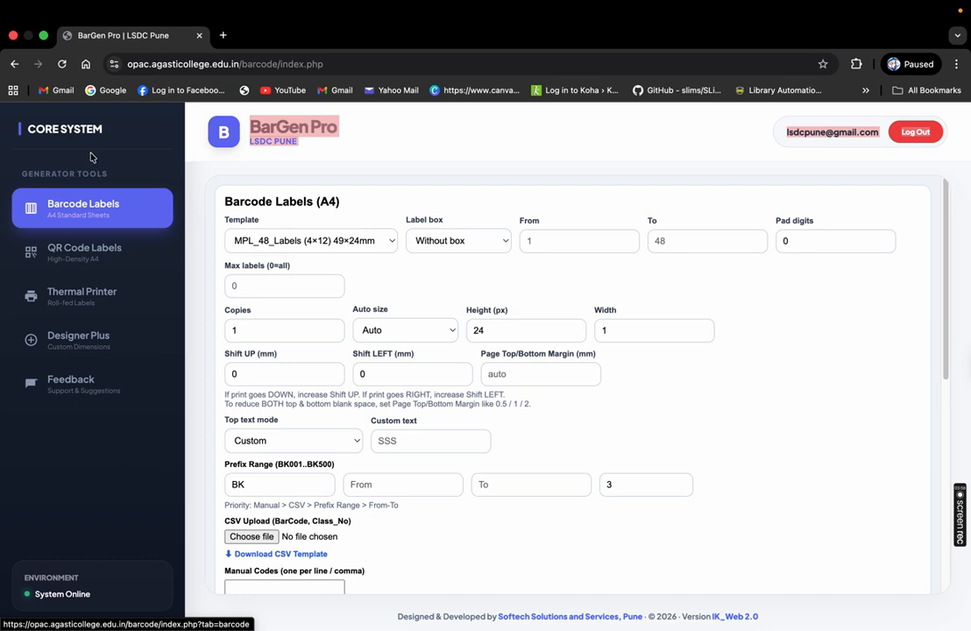
left_click_drag(26, 127, 110, 131)
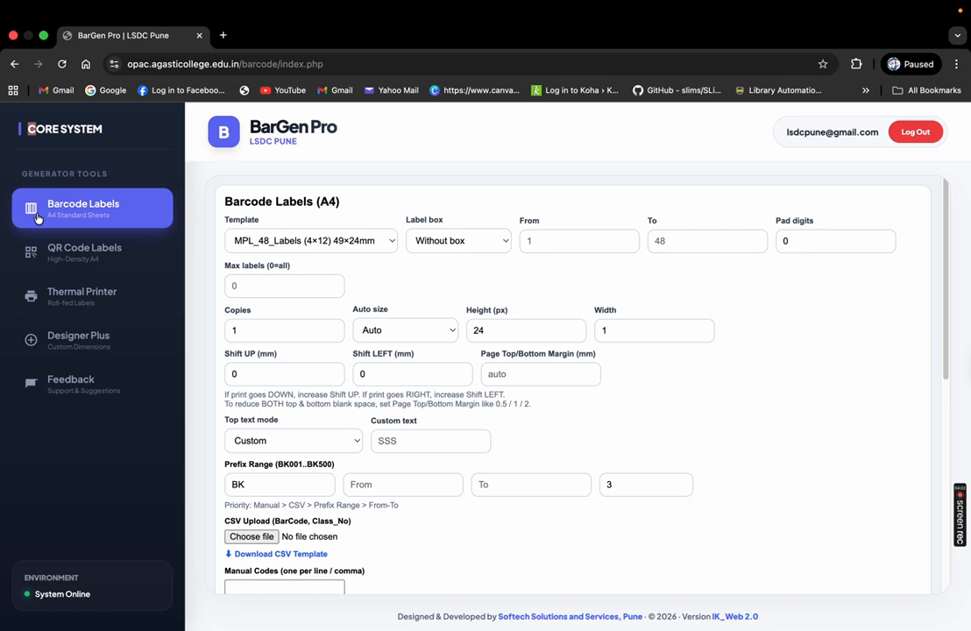
left_click(74, 252)
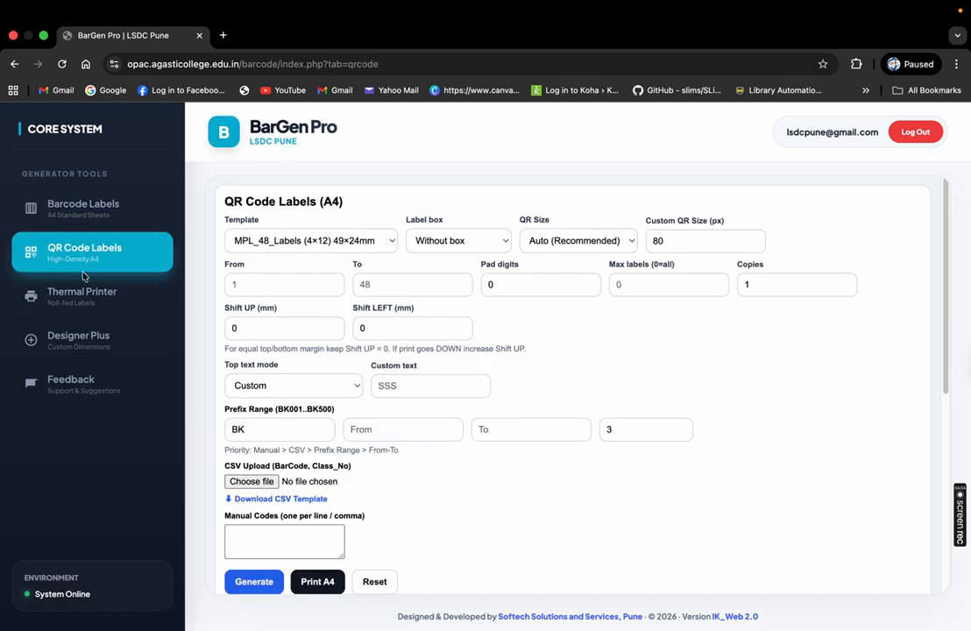
left_click(87, 302)
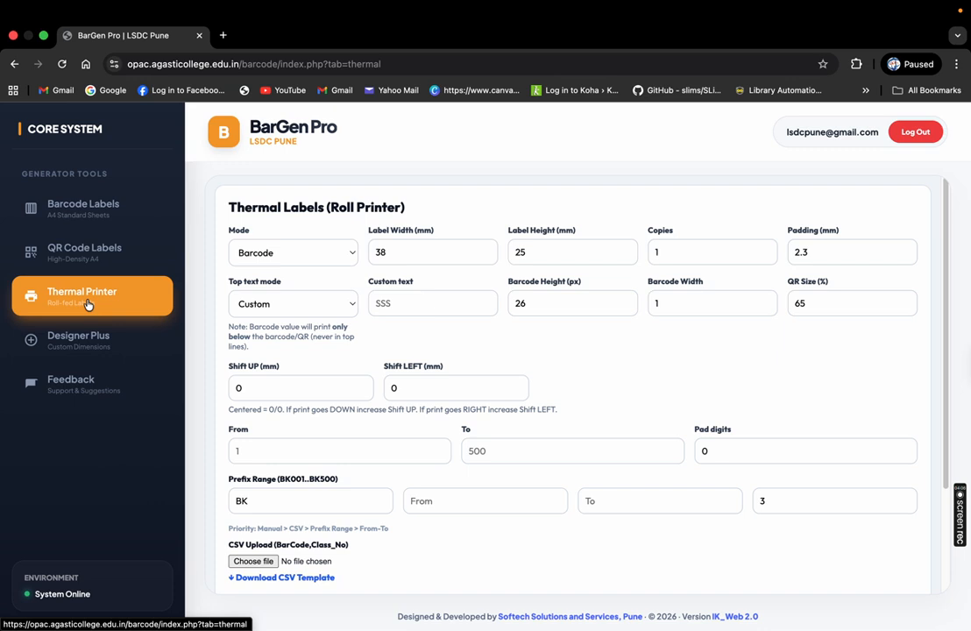
left_click(66, 346)
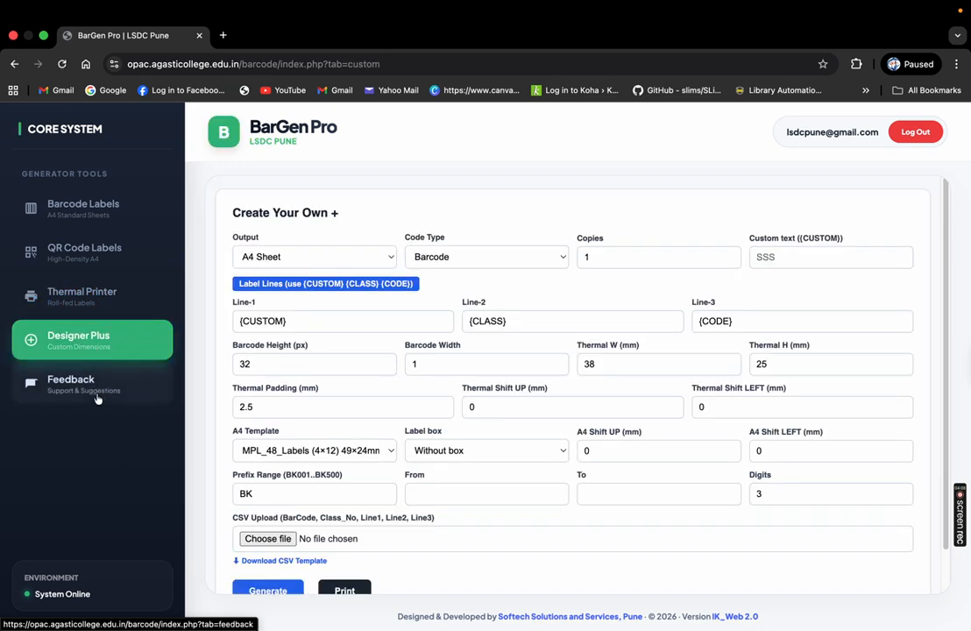
left_click(98, 396)
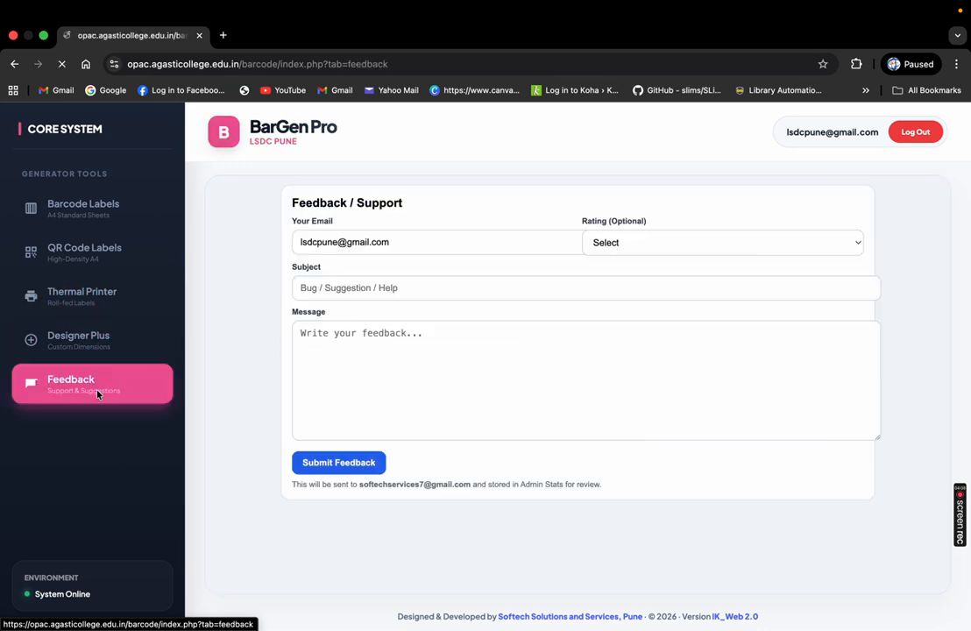
left_click(96, 221)
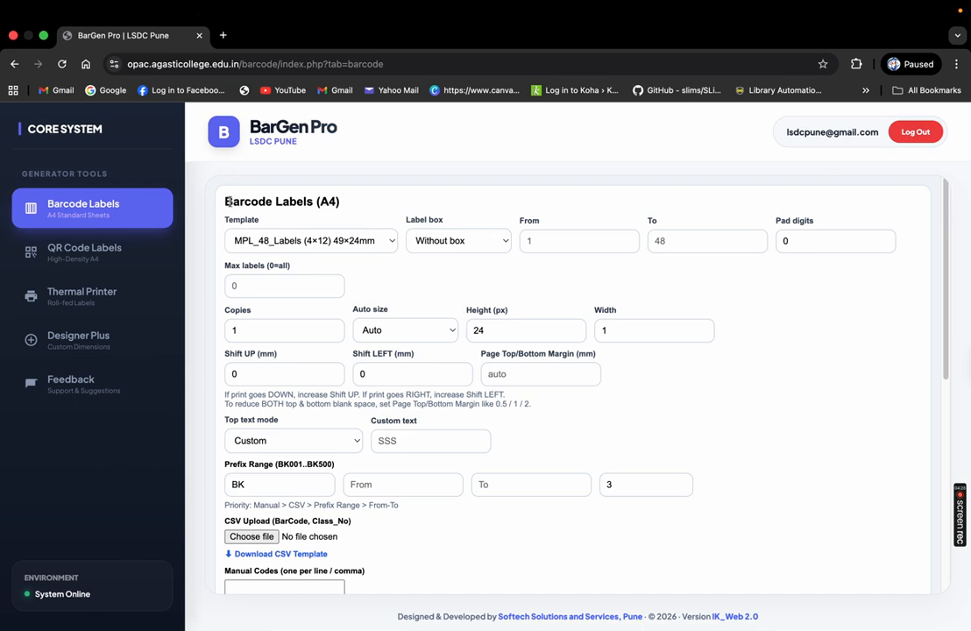
Reload the Barcode Labels (A4) generator and open the Template list, keeping MPL_48_Labels (4×12) 49×24mm
left_click_drag(227, 204, 338, 203)
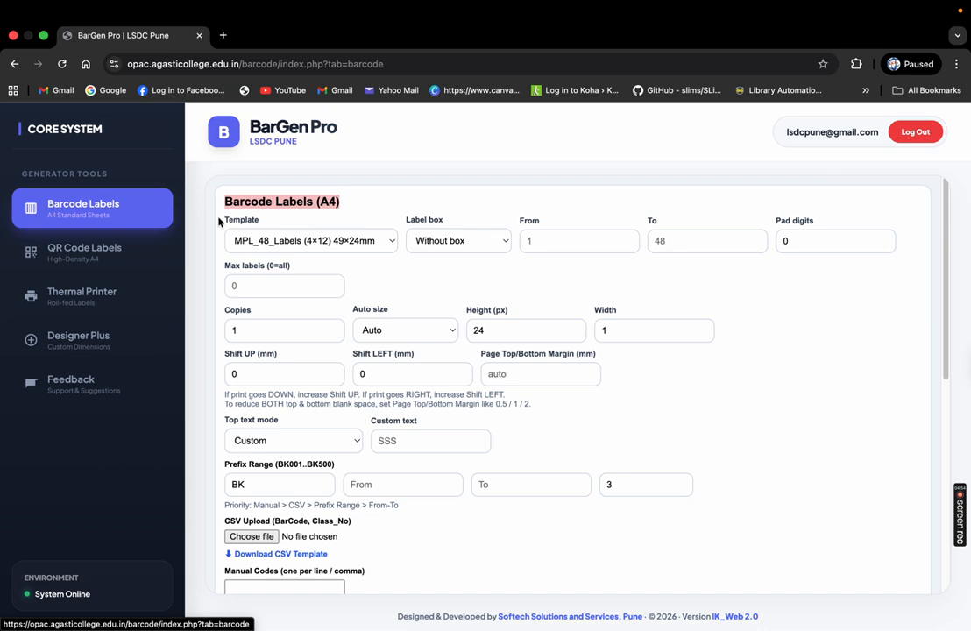
left_click(103, 216)
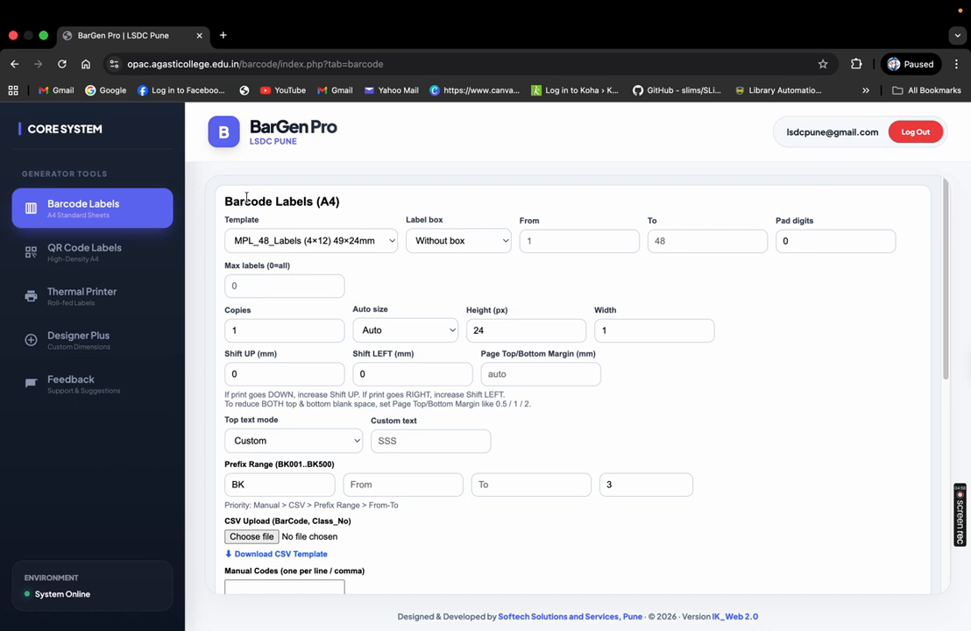
left_click_drag(225, 202, 361, 204)
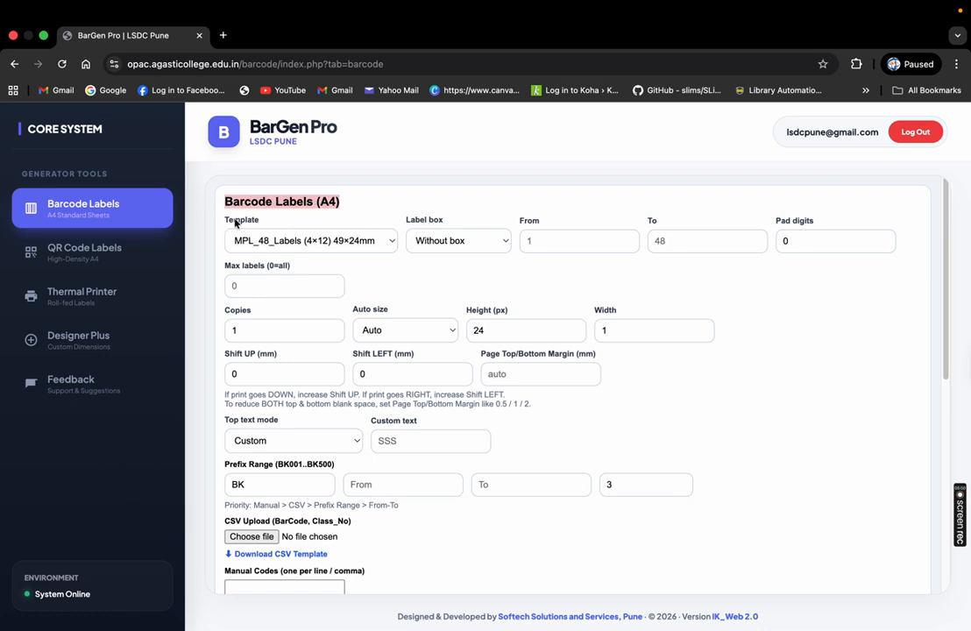
left_click(283, 249)
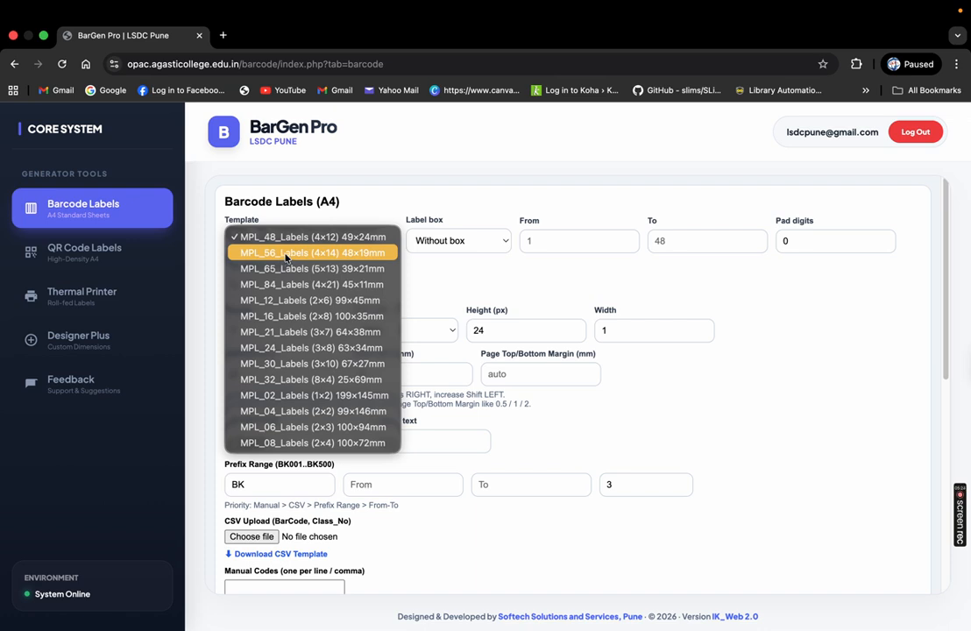
Keep the MPL_48_Labels template and set Label box to With box
left_click(382, 204)
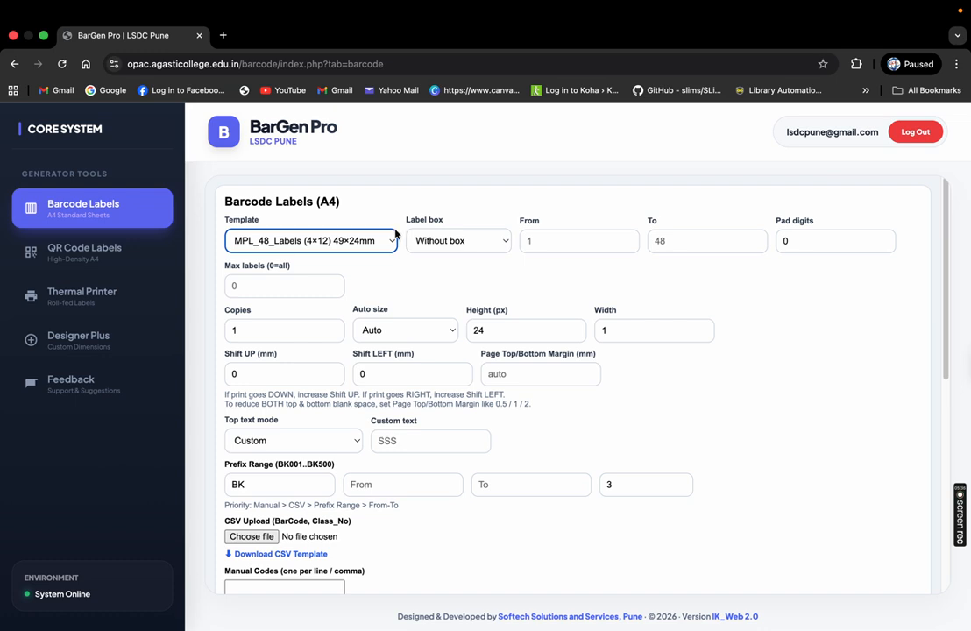
left_click(348, 242)
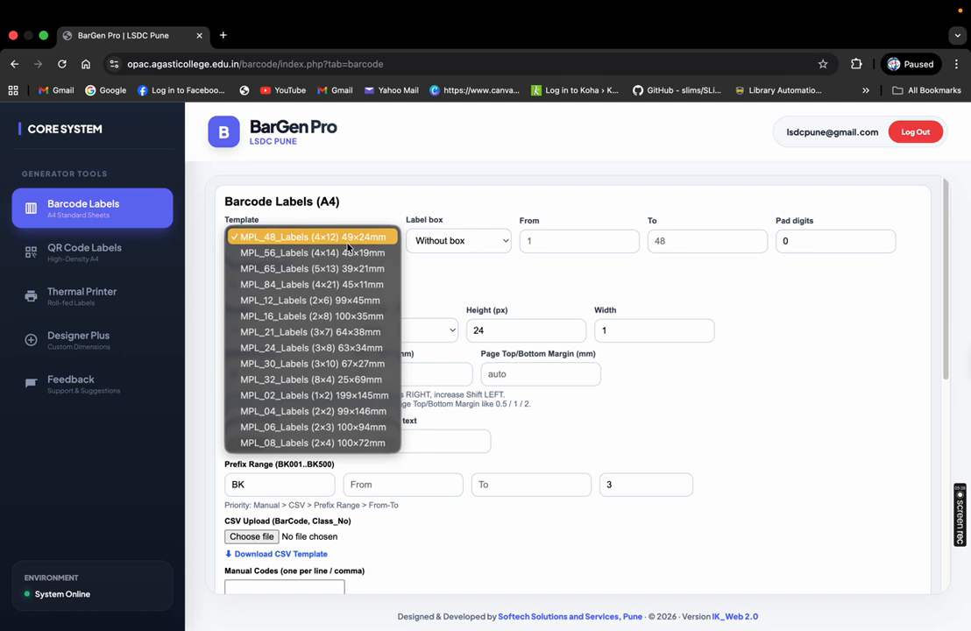
left_click(348, 238)
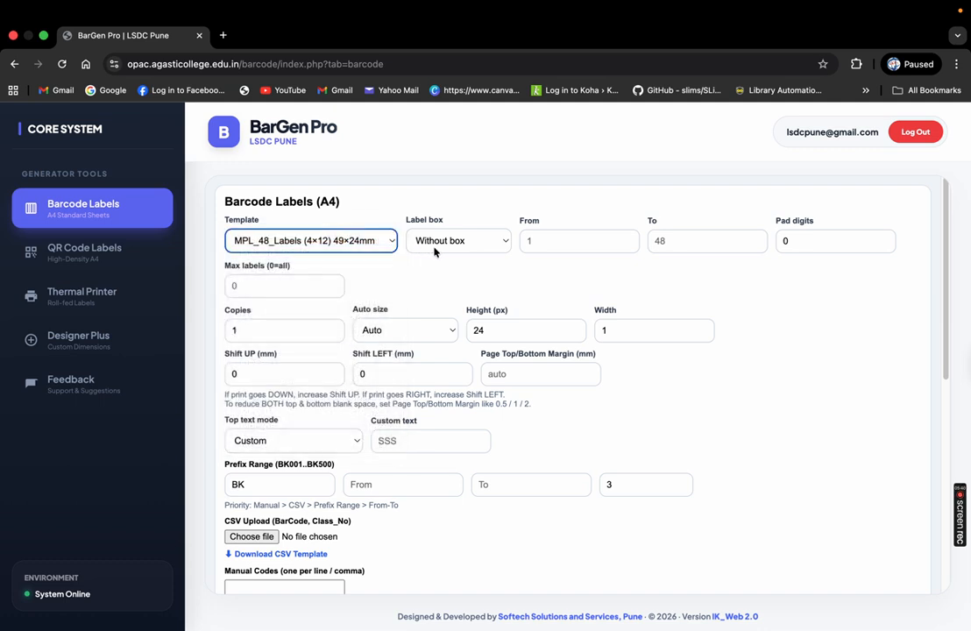
left_click(317, 237)
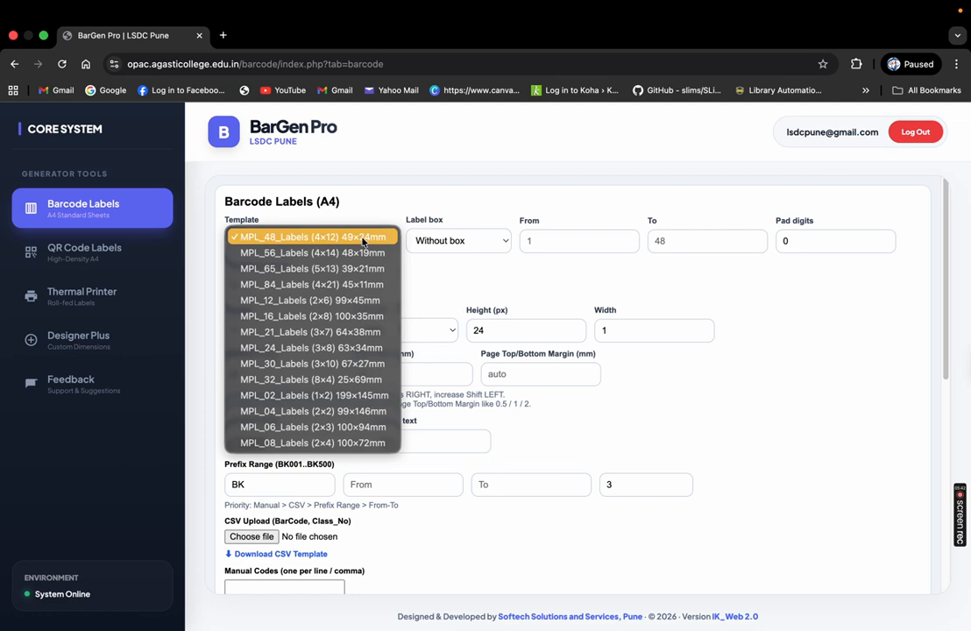
left_click(355, 244)
left_click(440, 240)
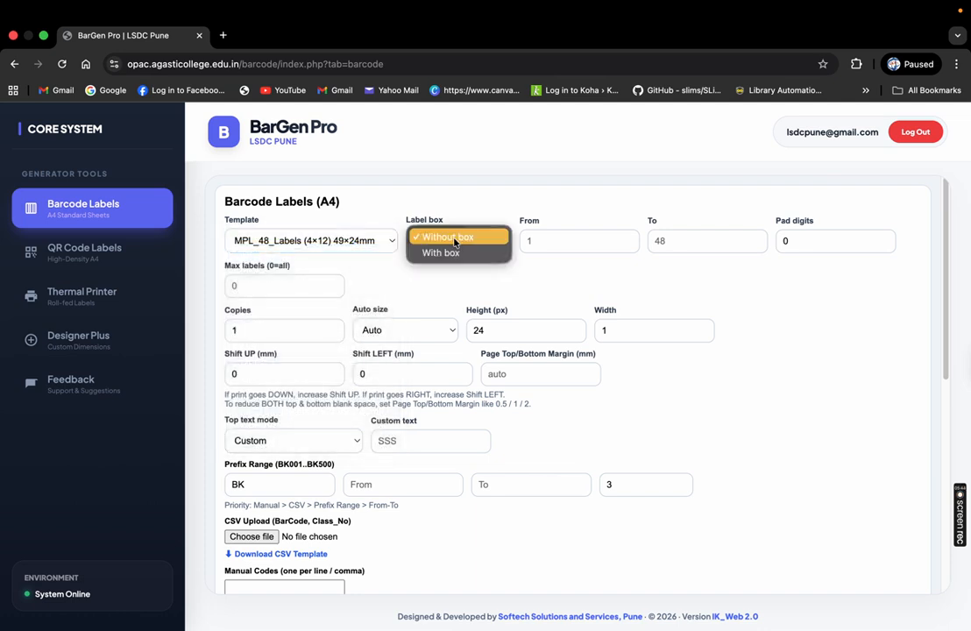
left_click(440, 252)
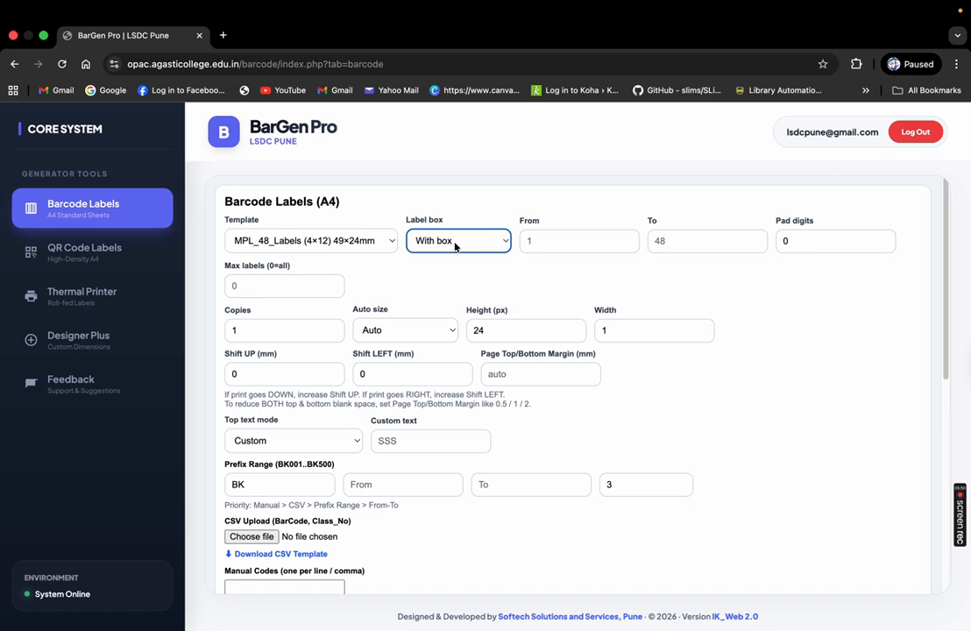
left_click(454, 247)
left_click(454, 225)
left_click(447, 240)
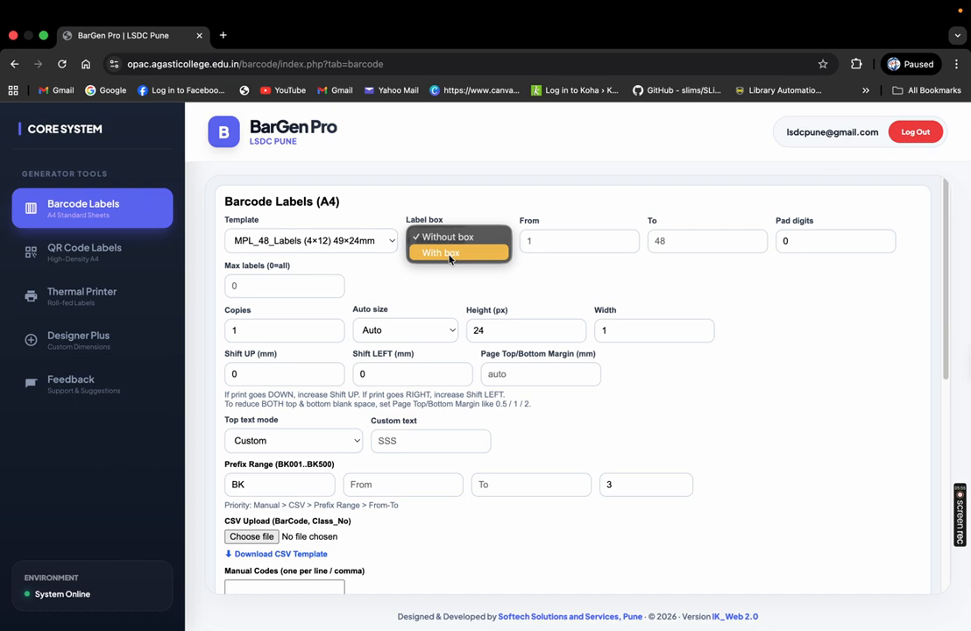
left_click(449, 253)
Set the label number range From 100 To 200
left_click(561, 242)
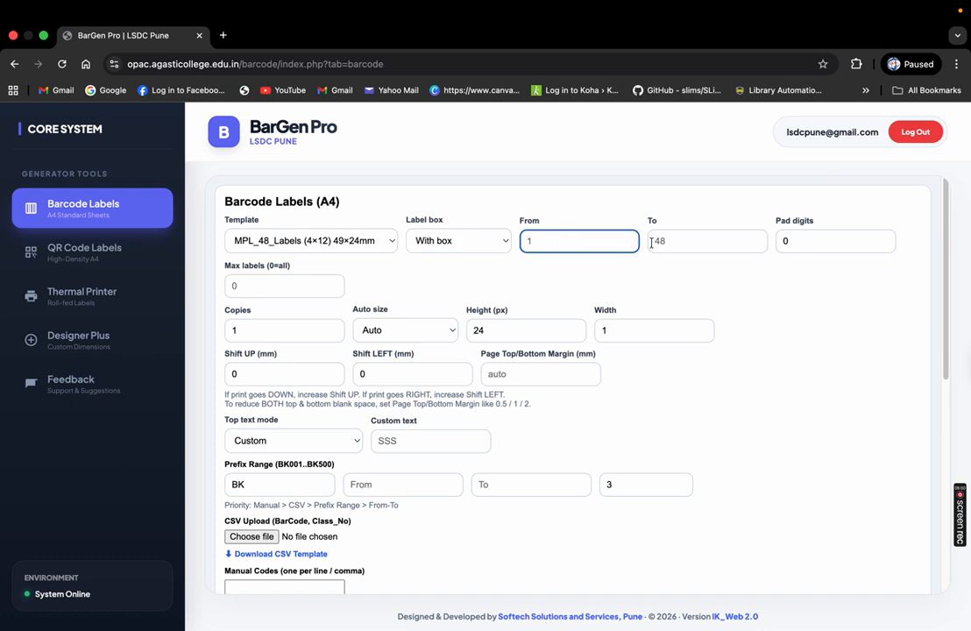
left_click(714, 247)
left_click(543, 245)
type("100")
key("Tab")
type("200")
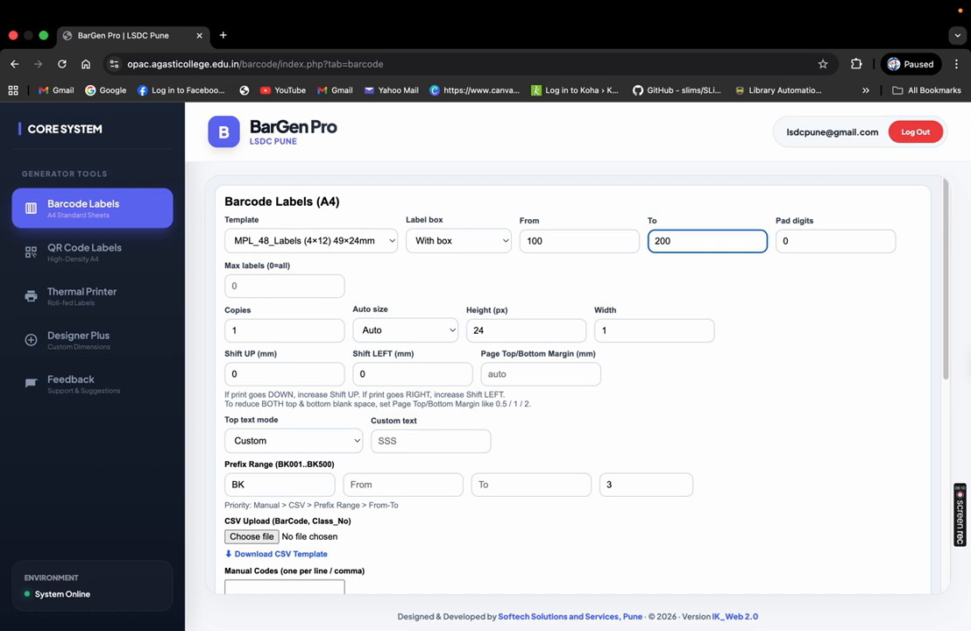
Leave Pad digits at 0 and Max labels at 0
left_click(799, 240)
left_click(886, 238)
left_click(885, 238)
left_click(886, 239)
left_click(885, 238)
left_click(885, 239)
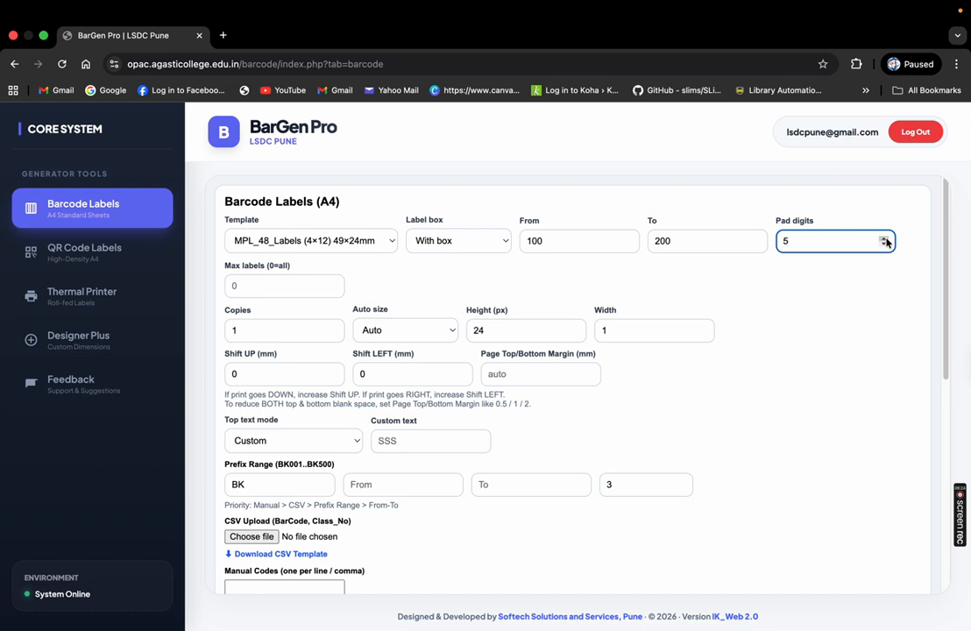
key("BackSpace")
type("0")
left_click(295, 289)
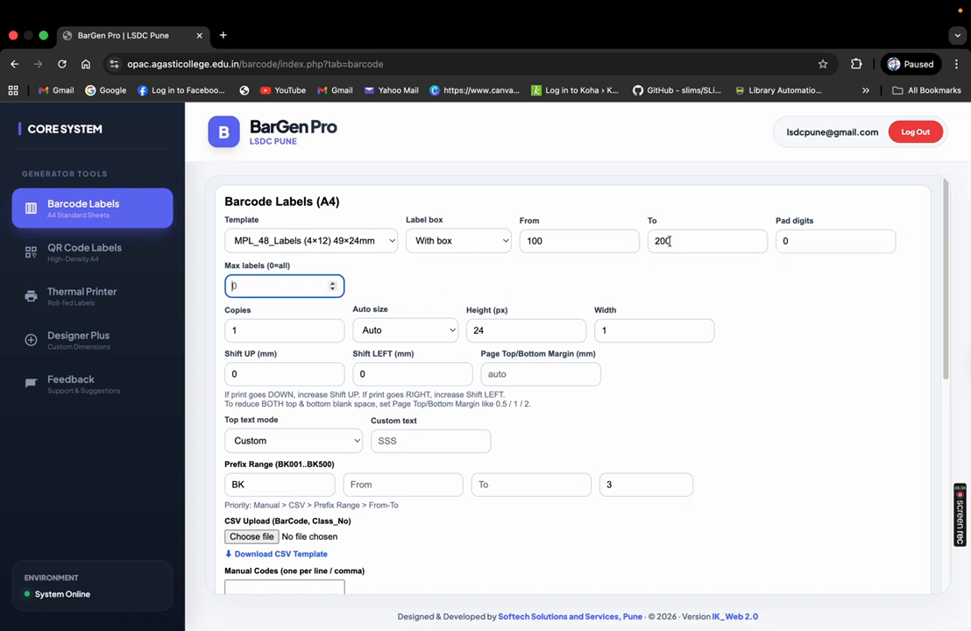
type("50")
key("BackSpace")
key("BackSpace")
left_click(285, 270)
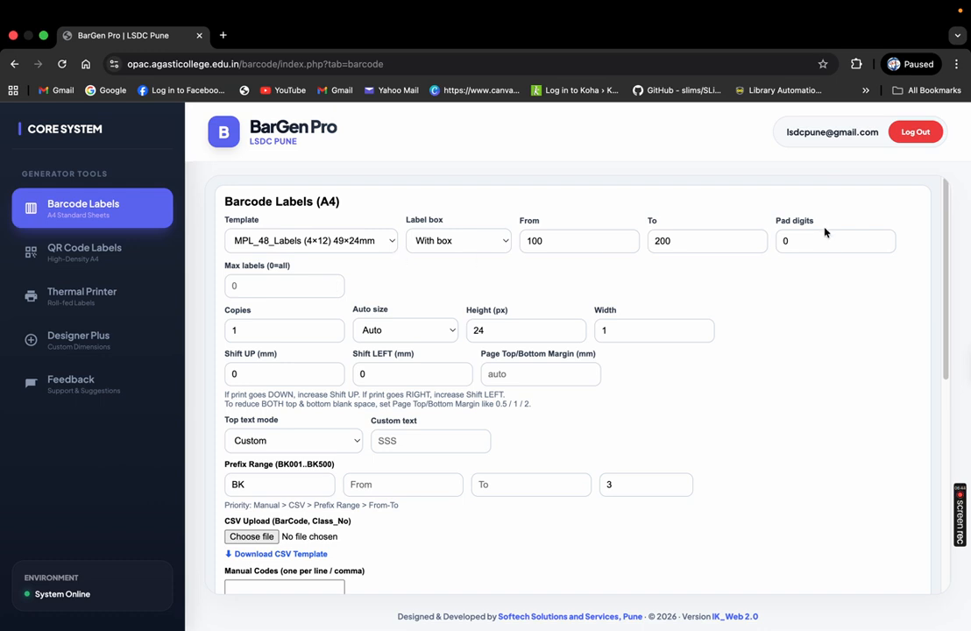
left_click(800, 242)
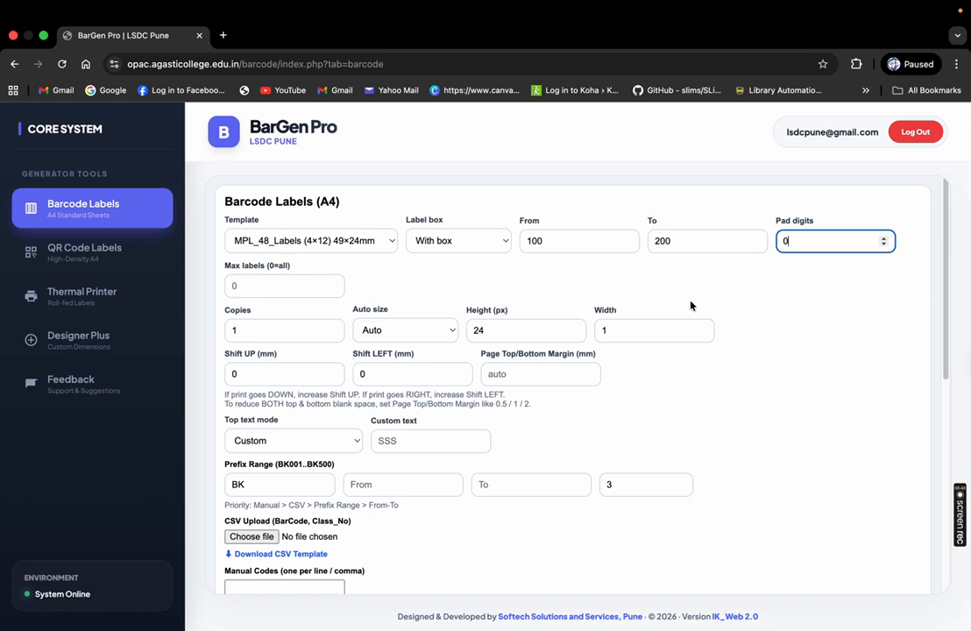
scroll(350, 280, "down", 2)
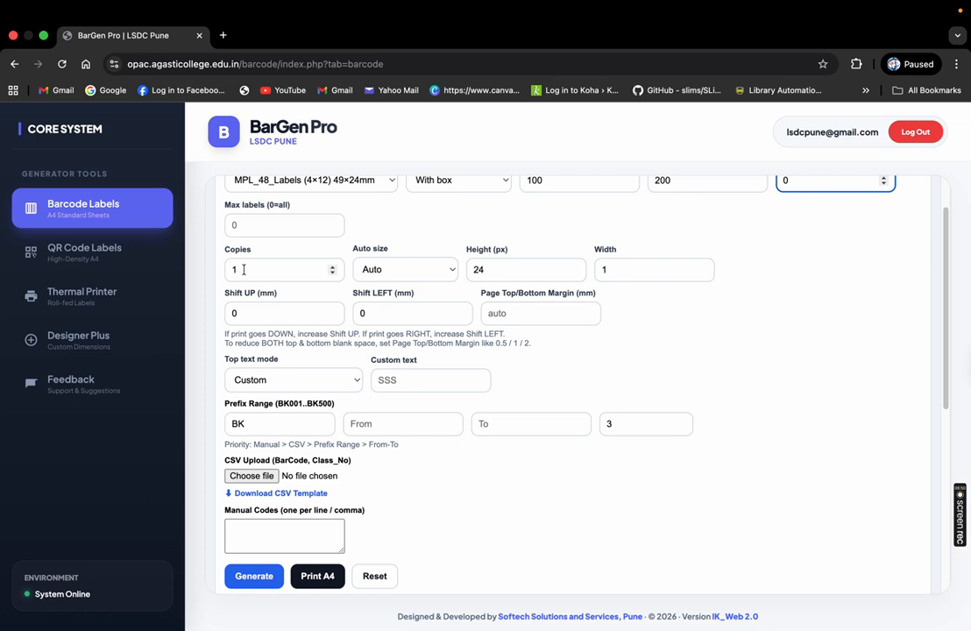
left_click(336, 273)
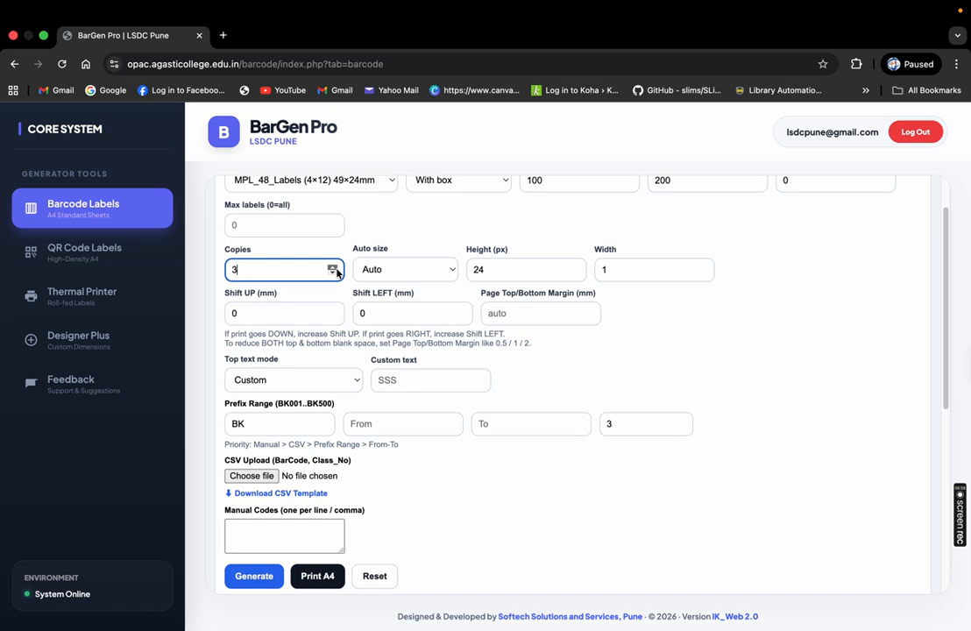
left_click(333, 273)
left_click(407, 269)
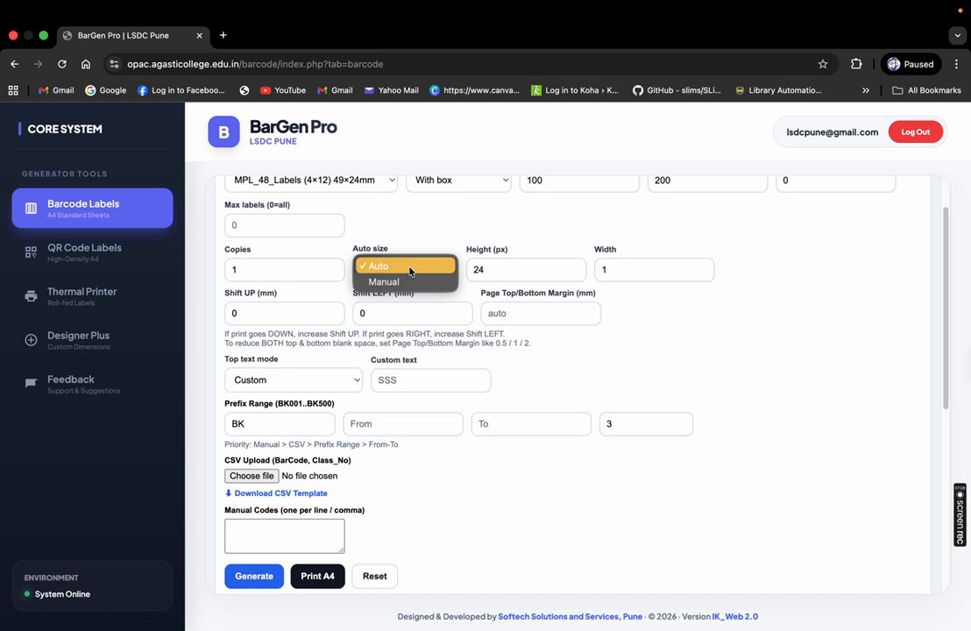
left_click(409, 268)
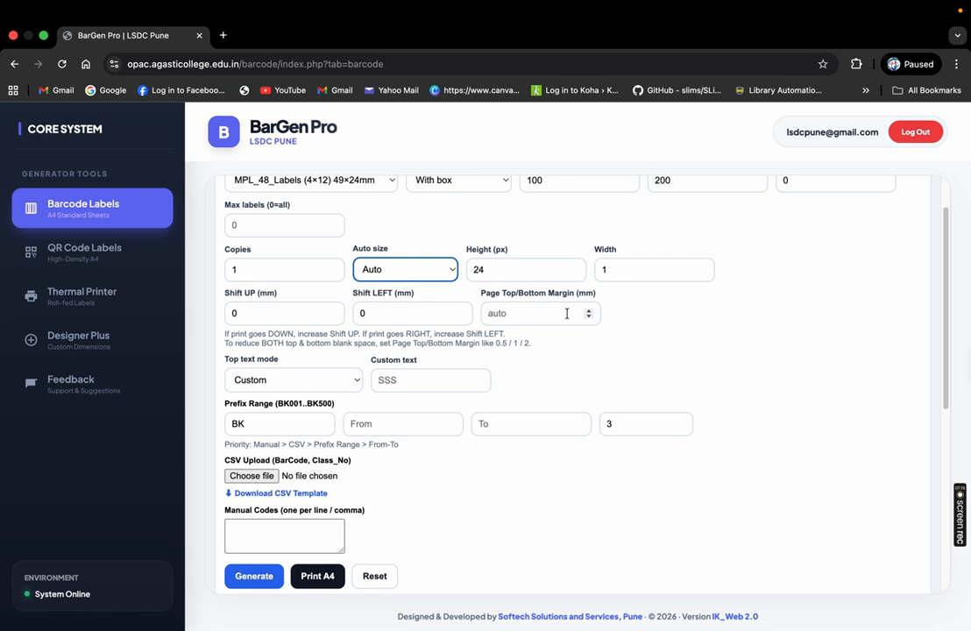
left_click(437, 272)
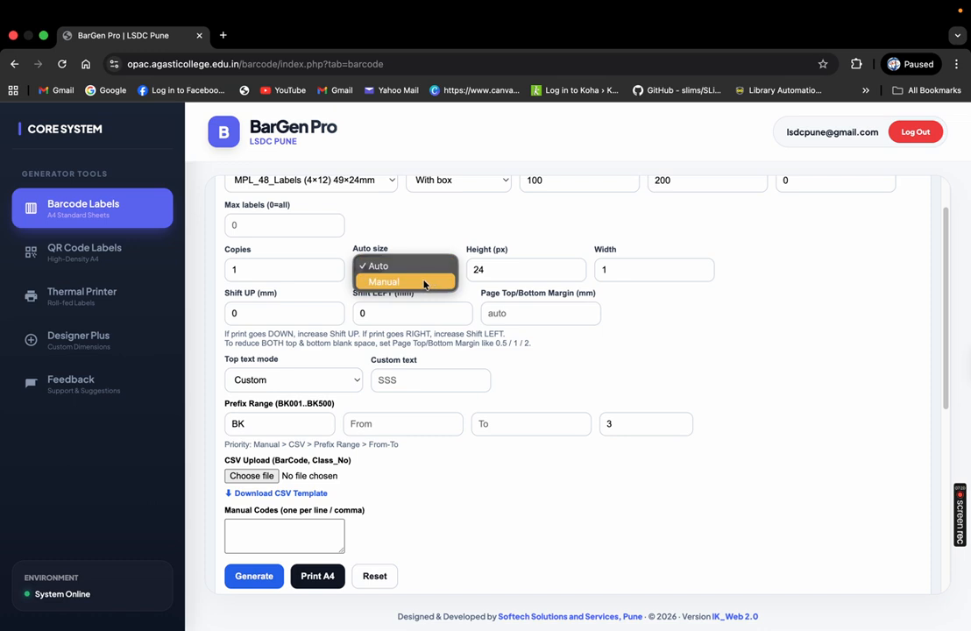
left_click(423, 282)
left_click(567, 272)
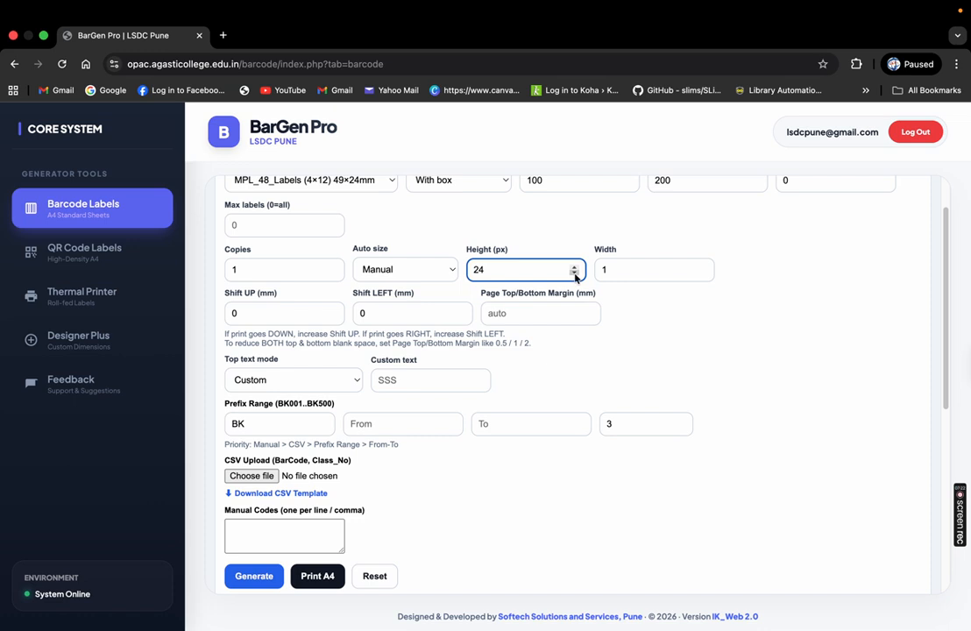
left_click(692, 269)
left_click(294, 313)
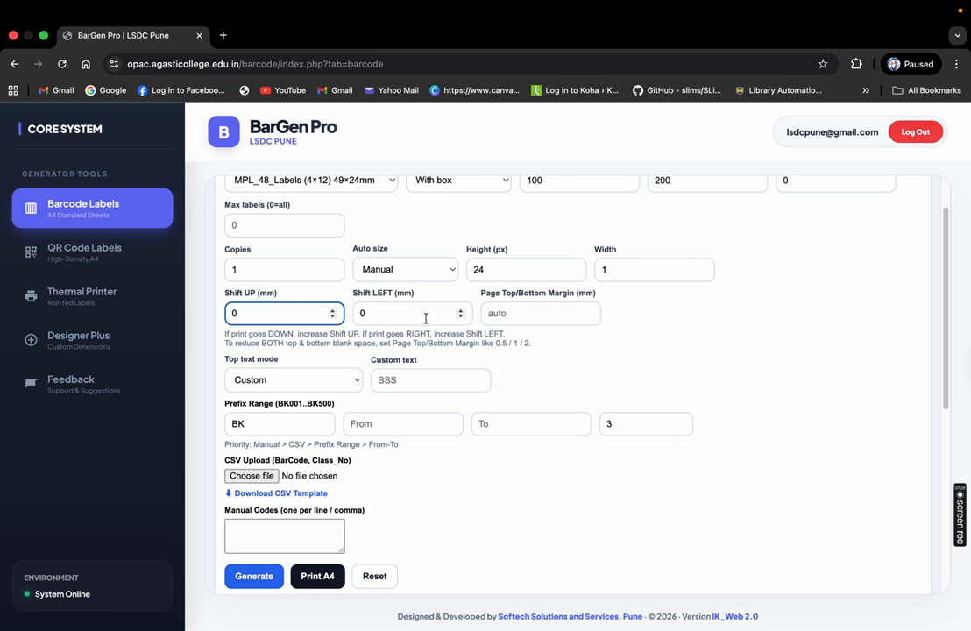
left_click(429, 272)
left_click(398, 250)
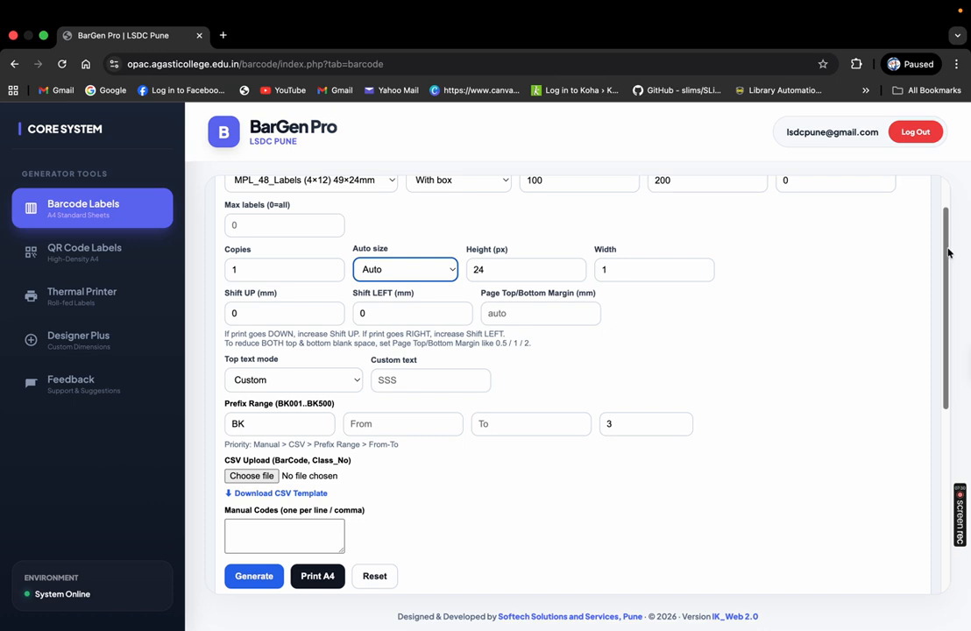
scroll(263, 351, "down", 2)
Keep Top text mode on Custom and enter 'Akasharmudra Library' as the custom top text
left_click(261, 328)
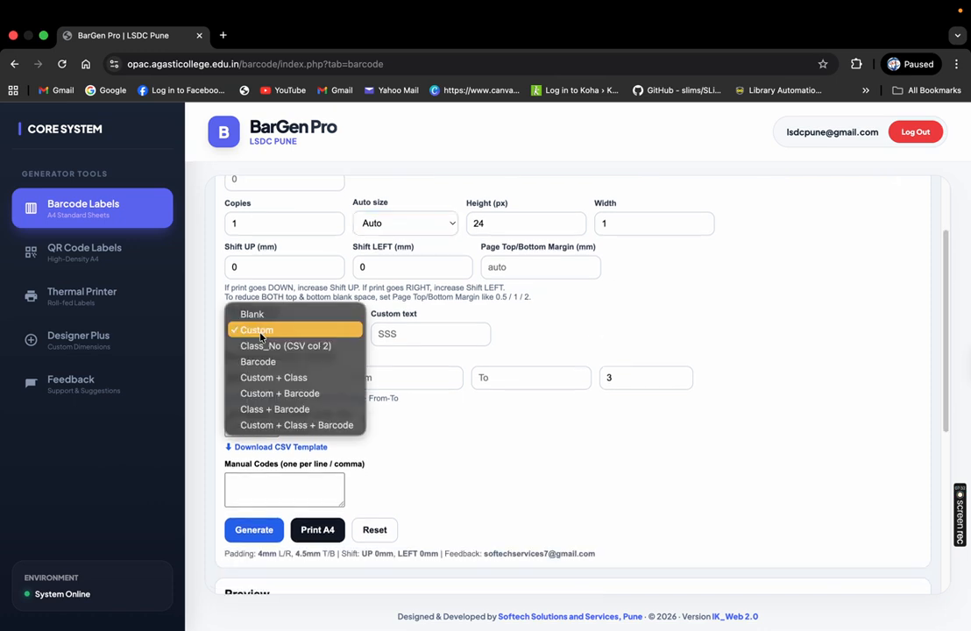
left_click(157, 362)
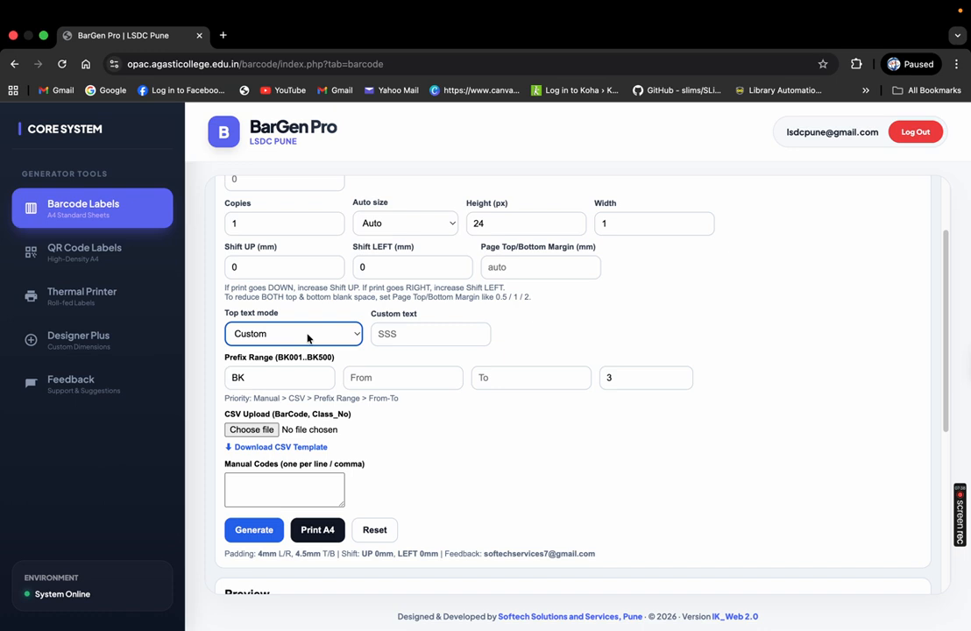
left_click(400, 332)
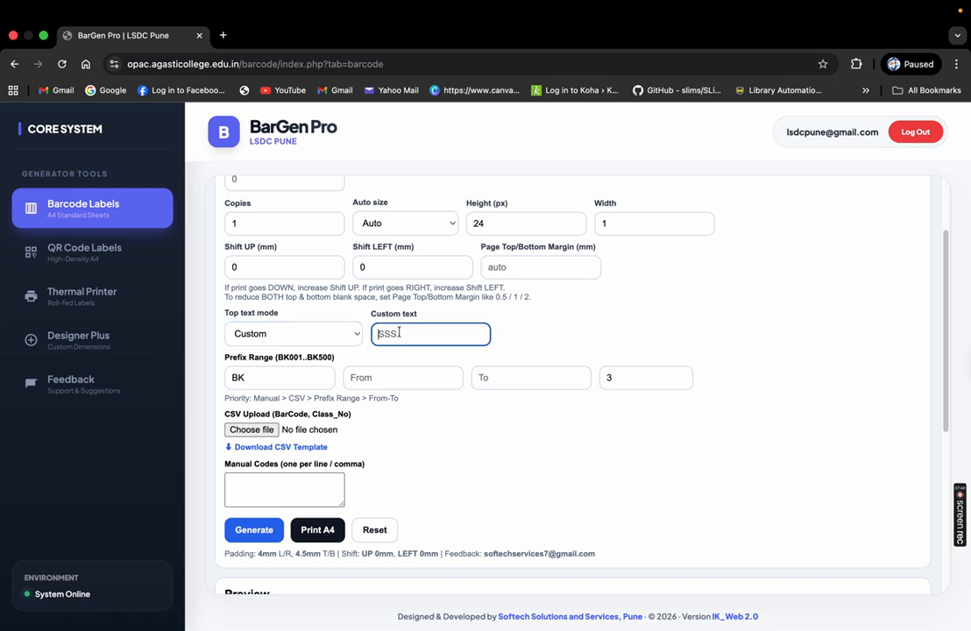
type("Akasharmudra Library")
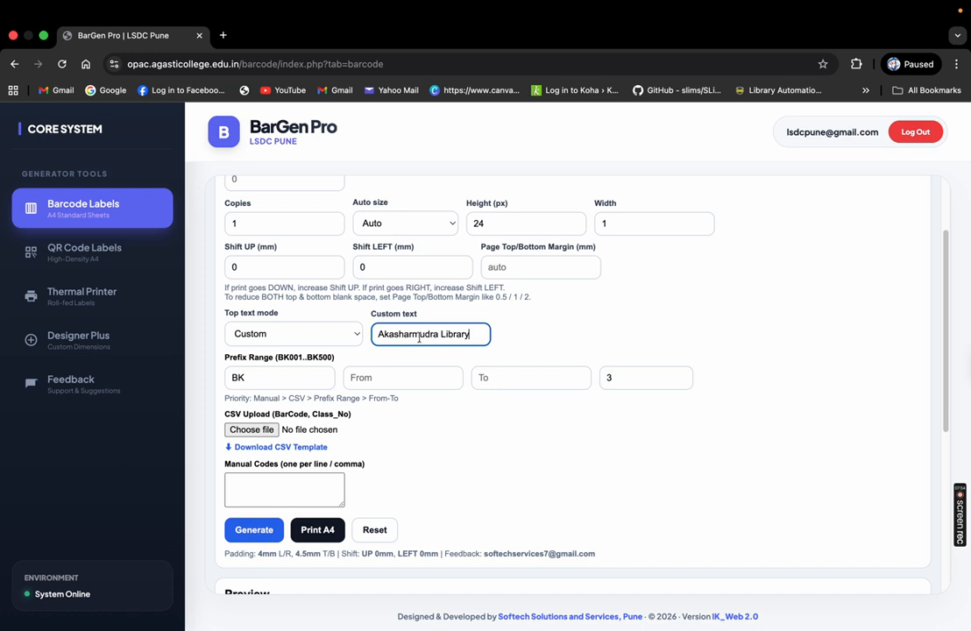
left_click(352, 333)
left_click(544, 342)
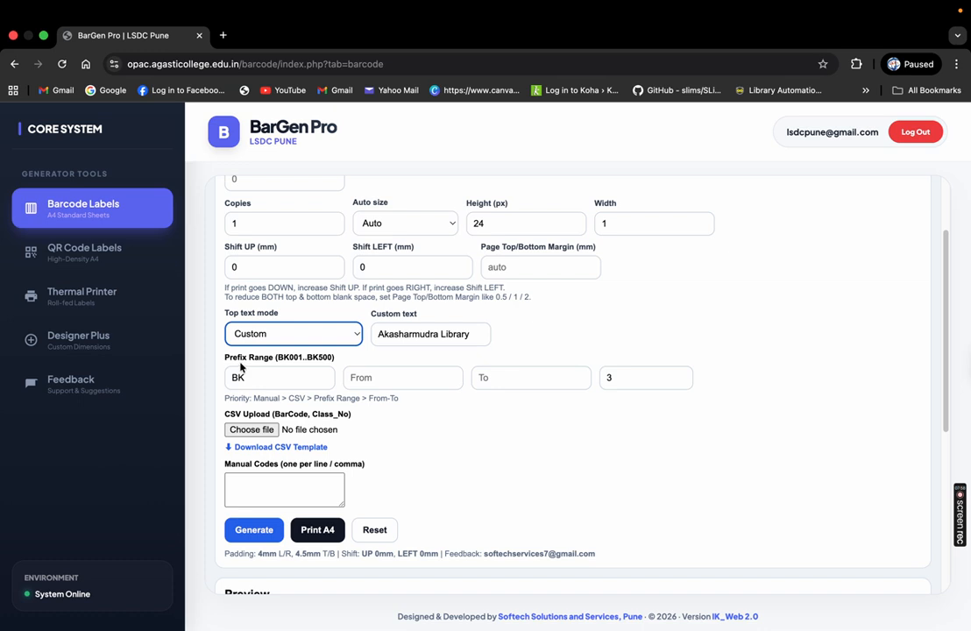
left_click_drag(224, 356, 322, 359)
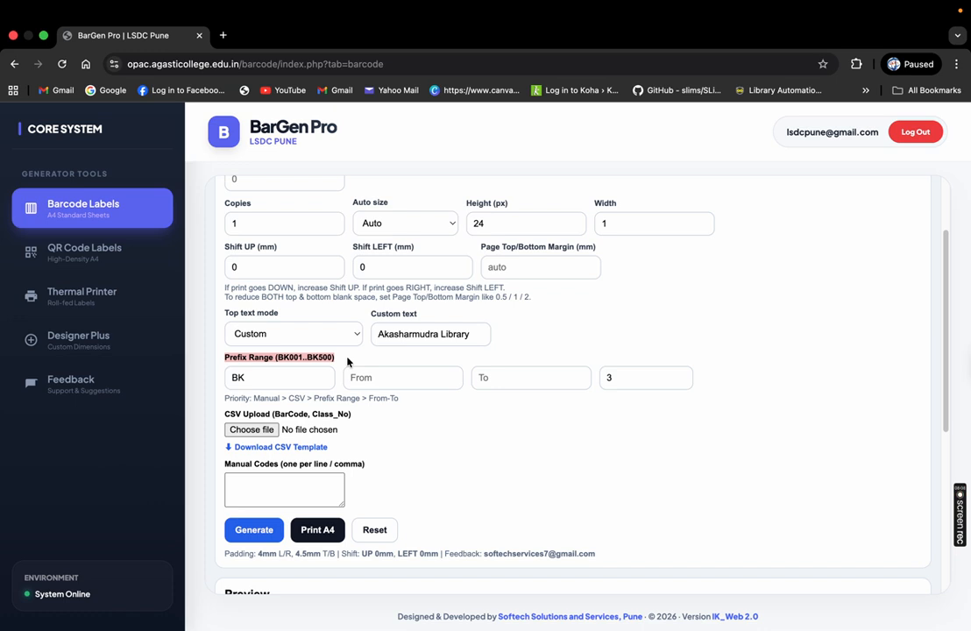
Replace the BK prefix with JR and set the prefix range from 01 to 100
left_click(270, 380)
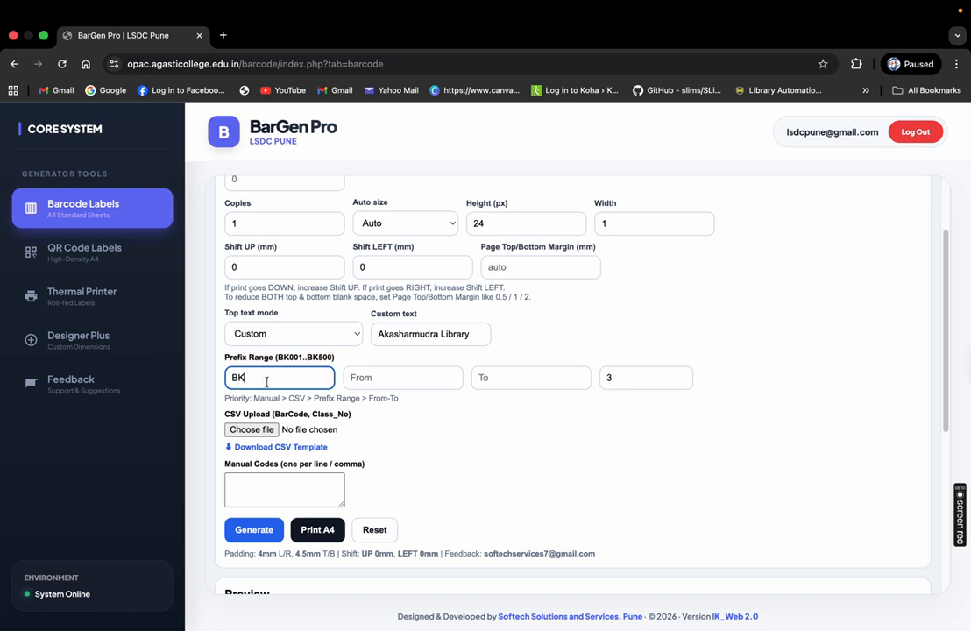
left_click_drag(270, 381, 224, 386)
type("JR")
key("Tab")
type("01")
key("Tab")
type("100")
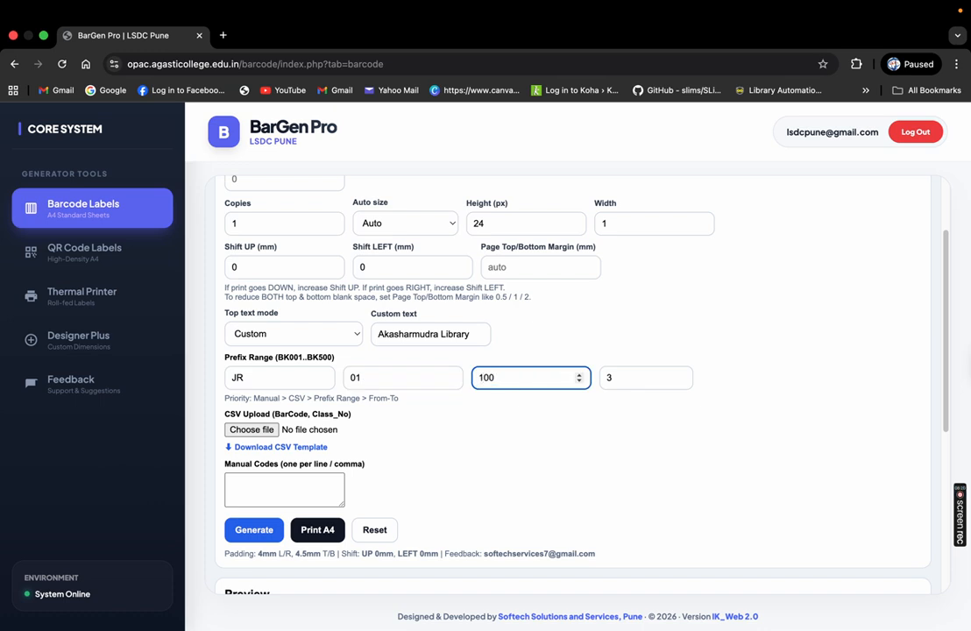
Delete the JR prefix and the 01 and 100 range values, leaving all three fields empty
left_click_drag(263, 376, 191, 377)
key("BackSpace")
key("Tab")
key("BackSpace")
key("Tab")
key("BackSpace")
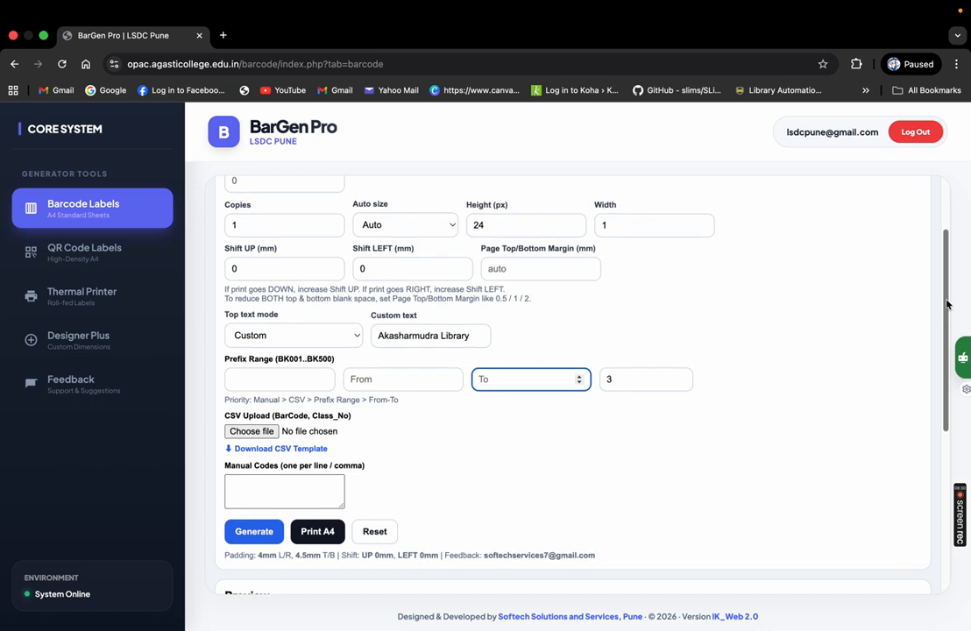
scroll(567, 251, "up", 2)
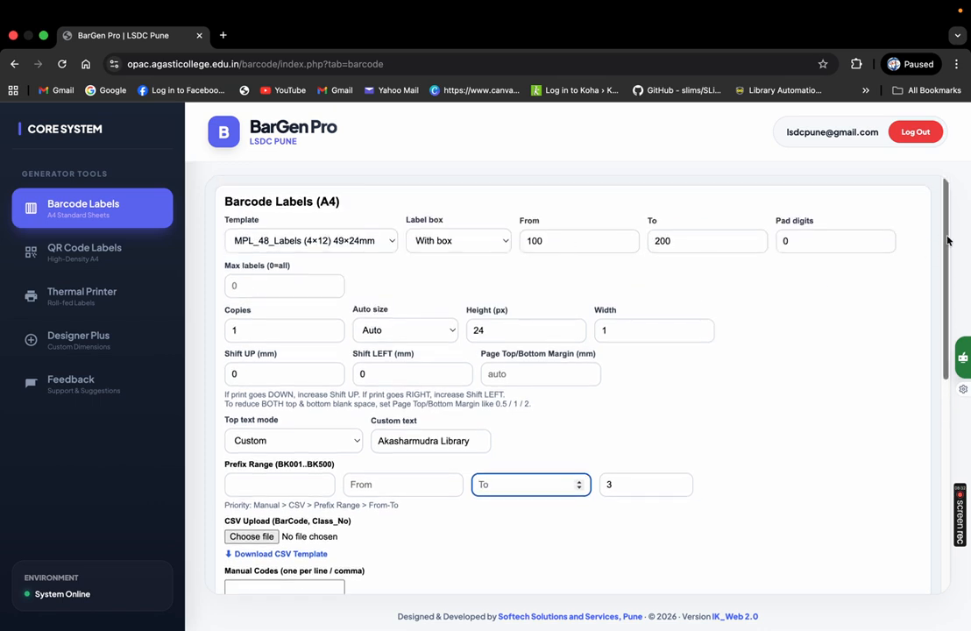
scroll(953, 348, "down", 3)
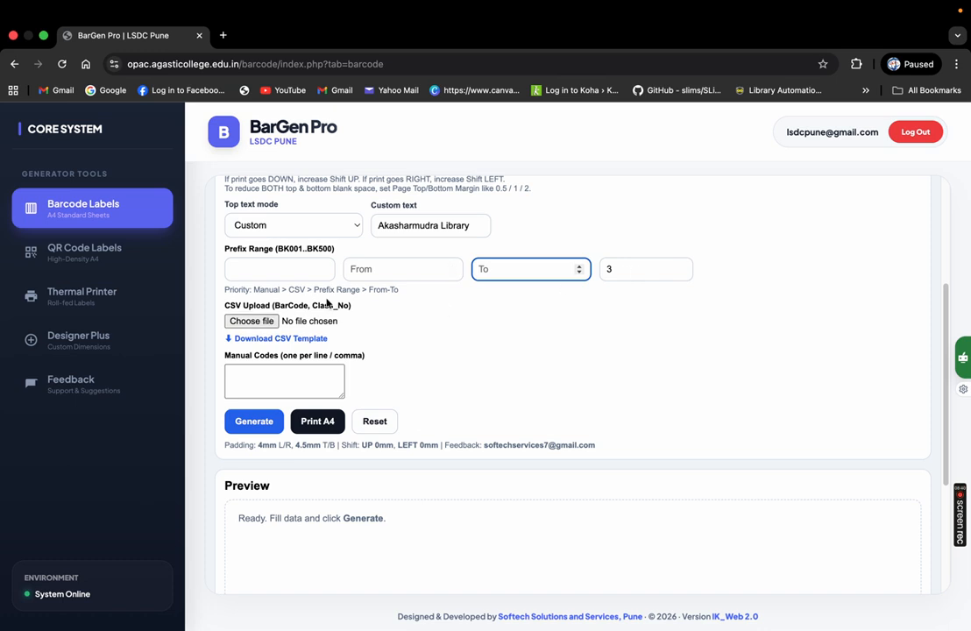
Download the CSV barcode template and open barcode_template (1).csv from the recent downloads
left_click(265, 339)
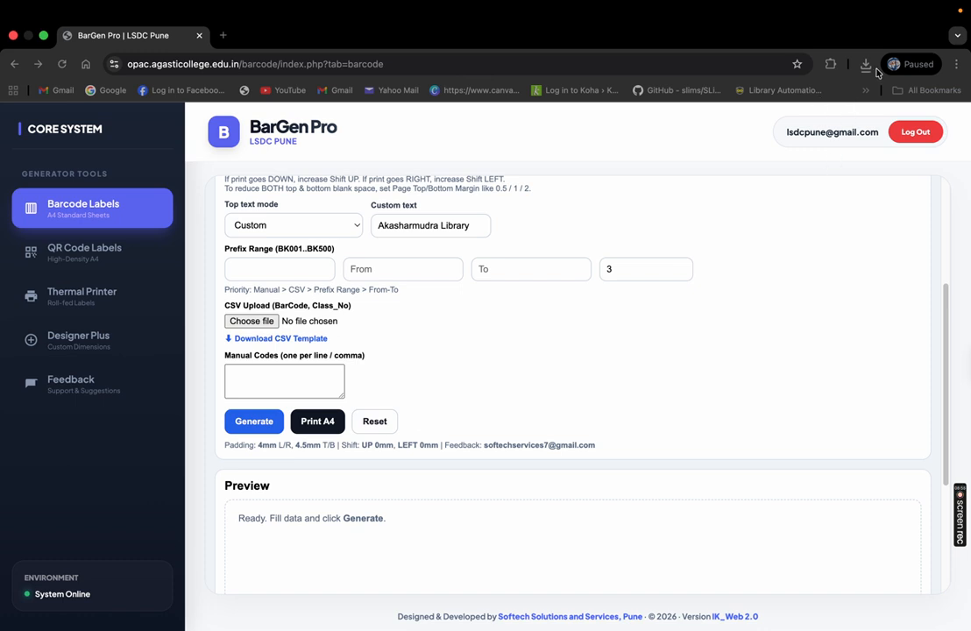
left_click(867, 70)
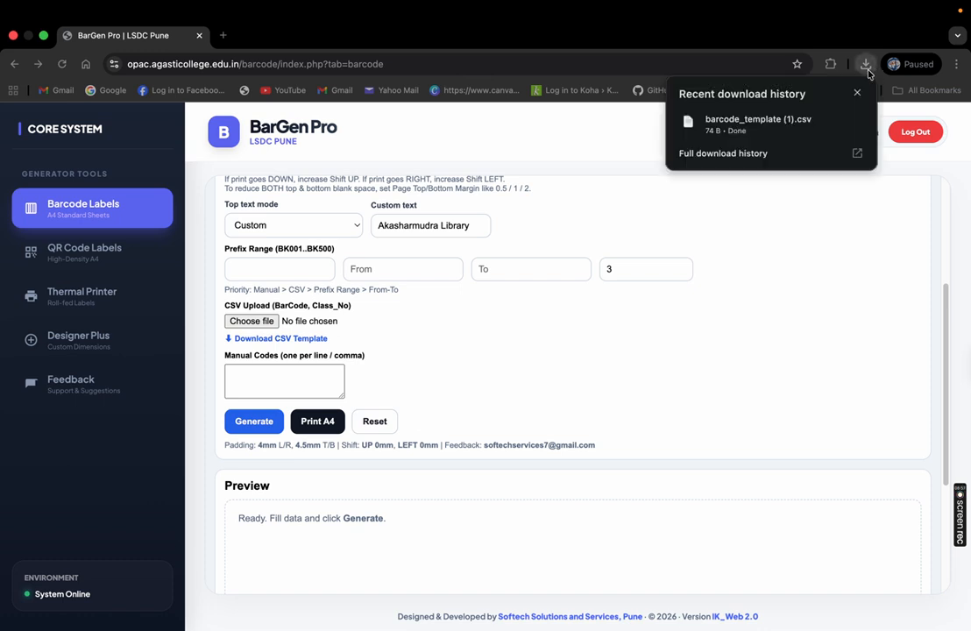
double_click(775, 125)
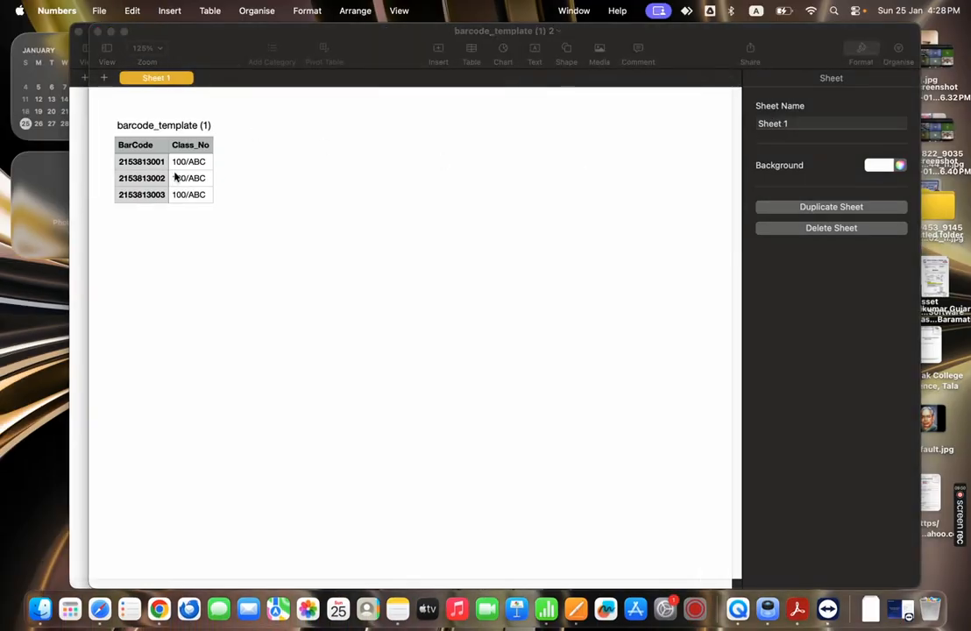
Add empty rows to the template and clear the Class_No cells B2 to B9
left_click(202, 194)
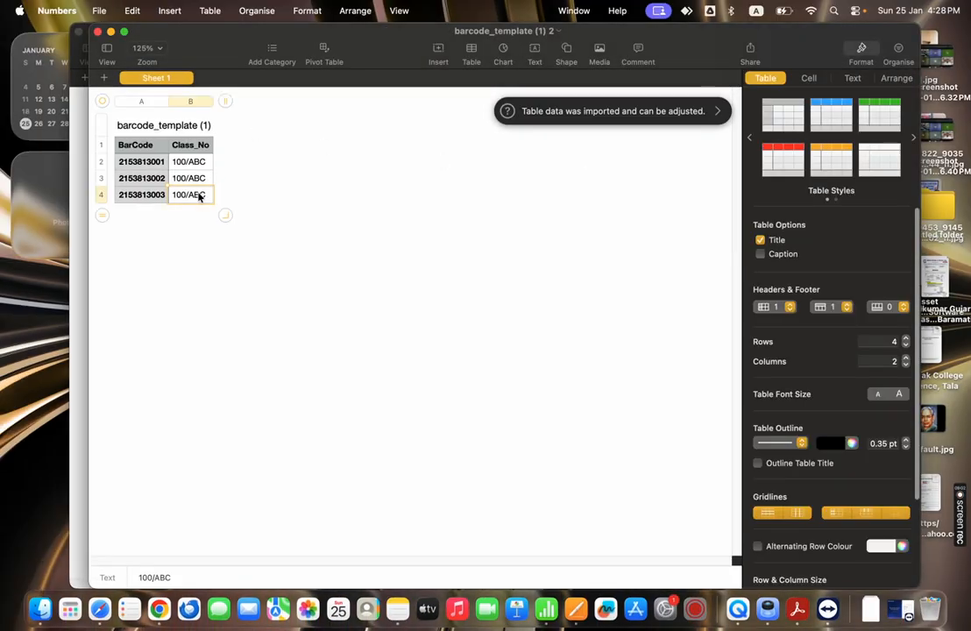
key("Return")
key("Return")
key("Return")
key("Return")
key("Return")
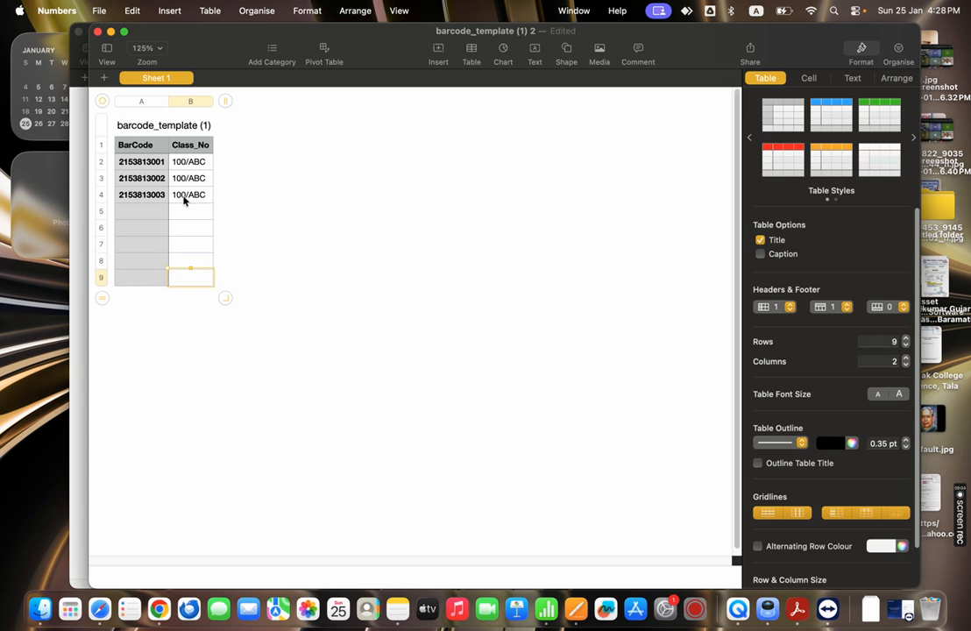
left_click_drag(141, 162, 159, 252)
left_click_drag(189, 163, 197, 297)
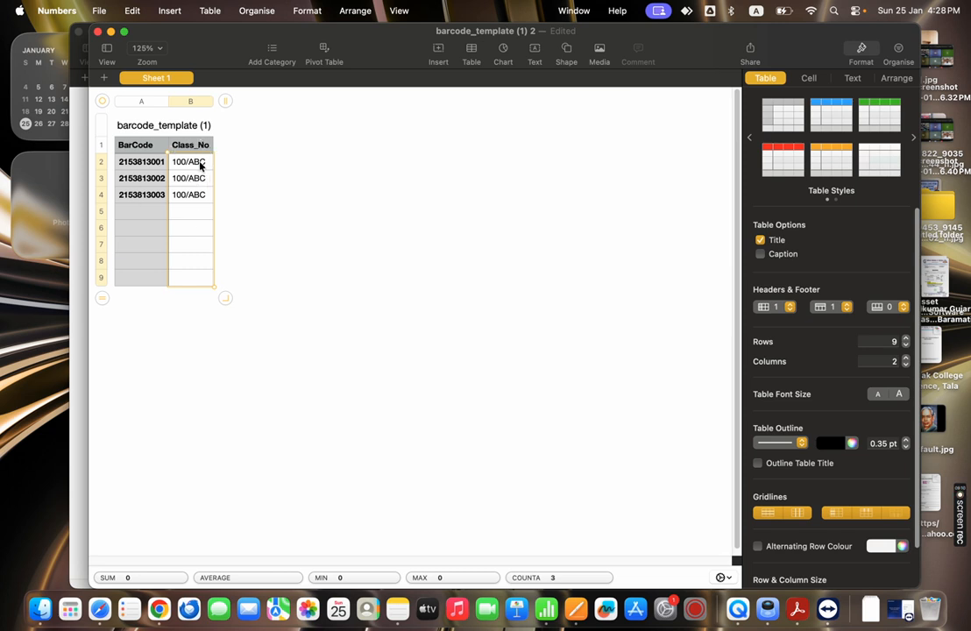
key("BackSpace")
left_click_drag(140, 163, 160, 313)
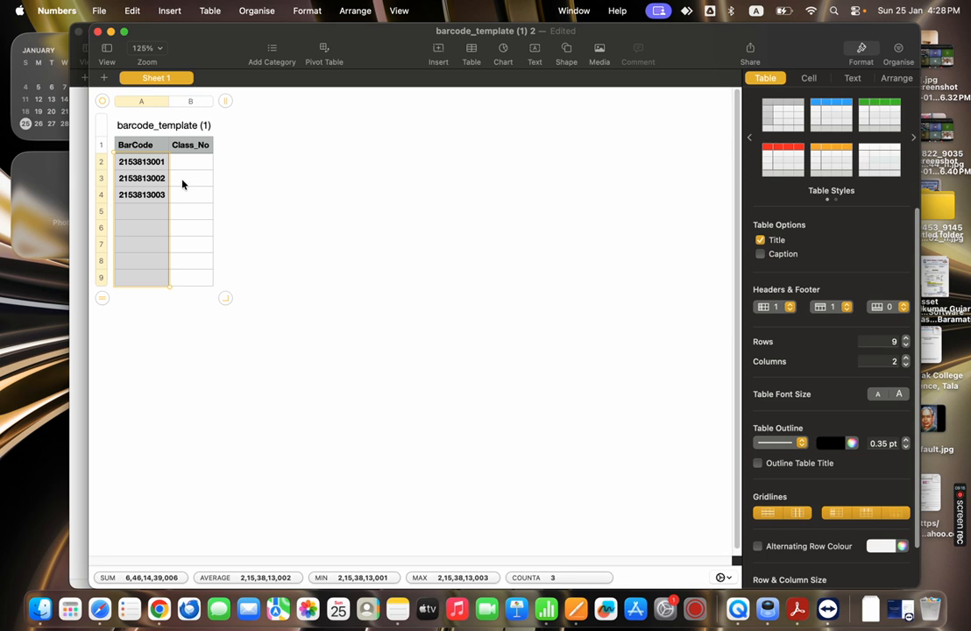
Close the edited spreadsheet without saving, then close the original template window
left_click(99, 32)
left_click(419, 388)
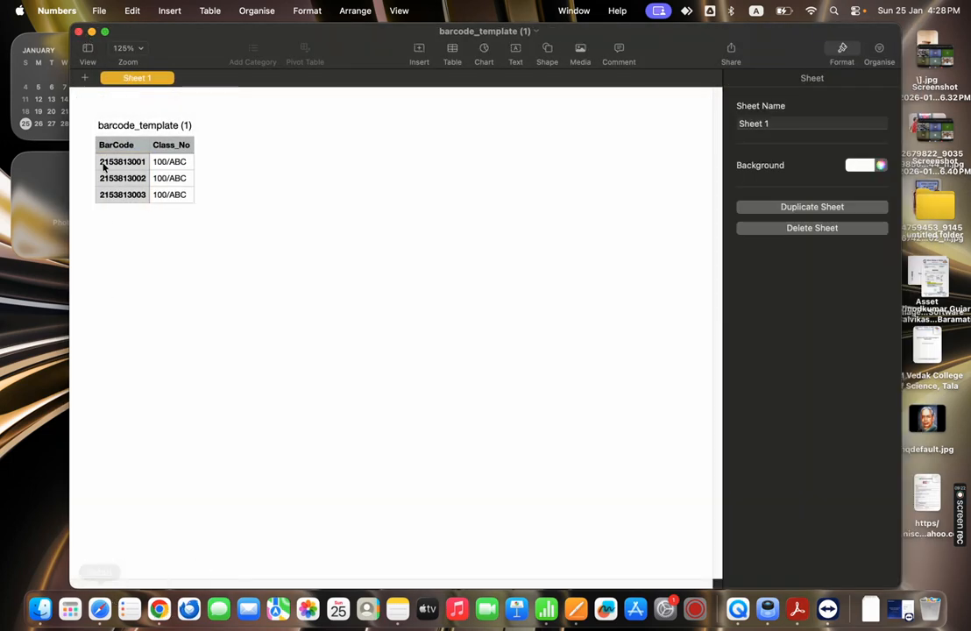
left_click(78, 32)
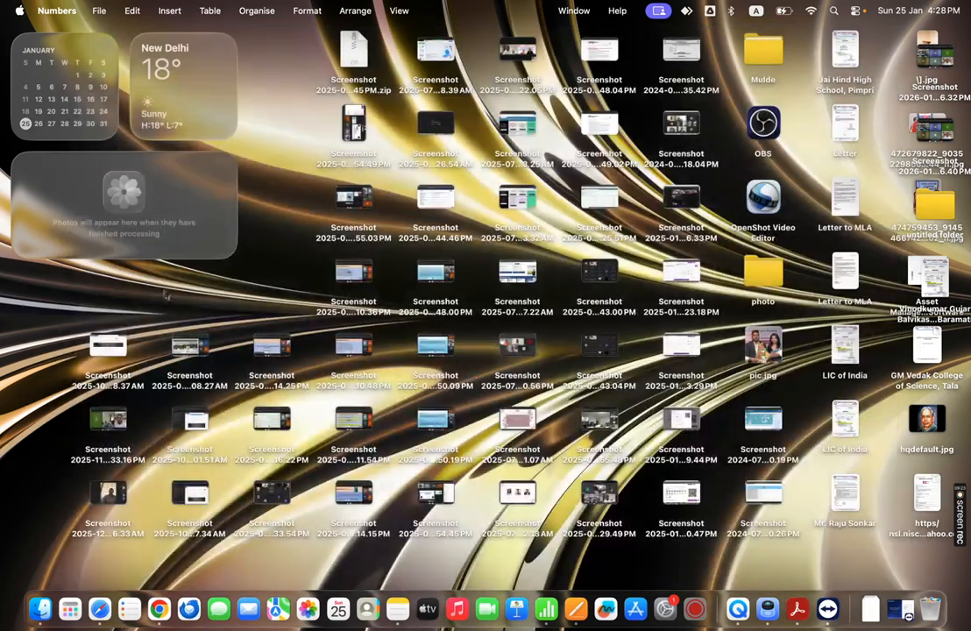
Return to Chrome's BarGen Pro page and scroll the Barcode Labels (A4) form back into view
left_click(99, 608)
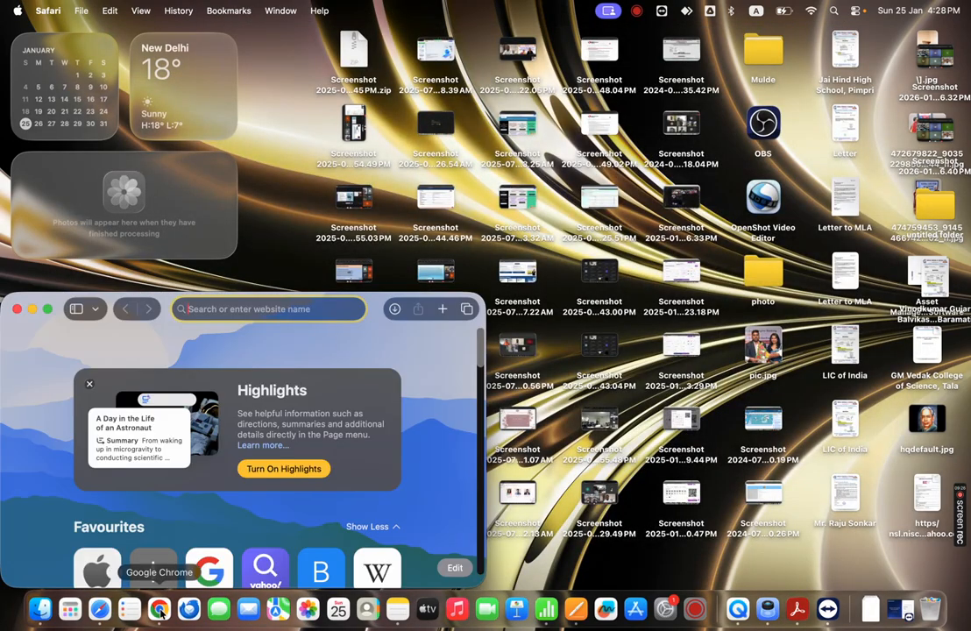
left_click(159, 608)
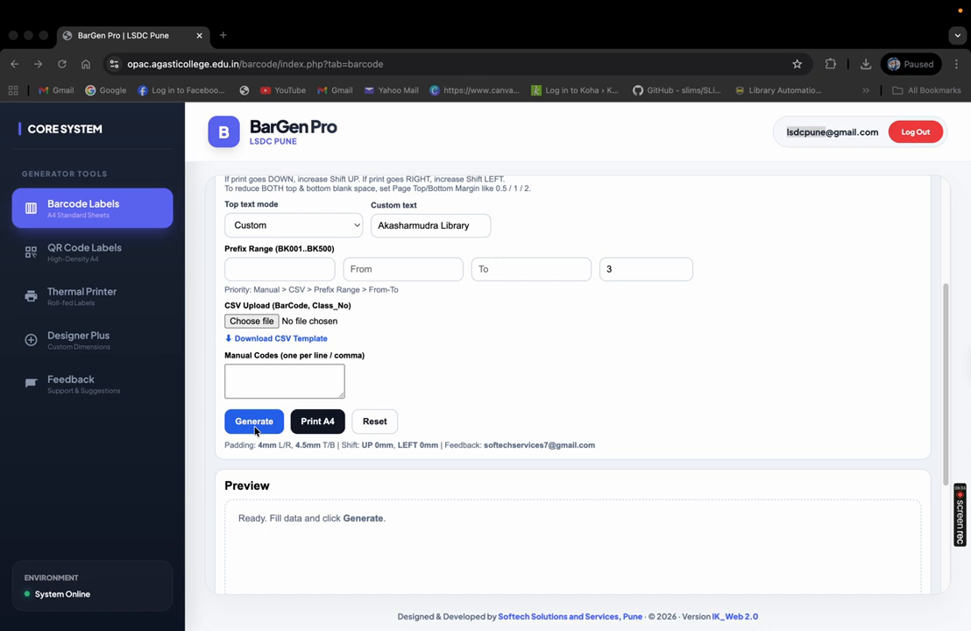
left_click(226, 247)
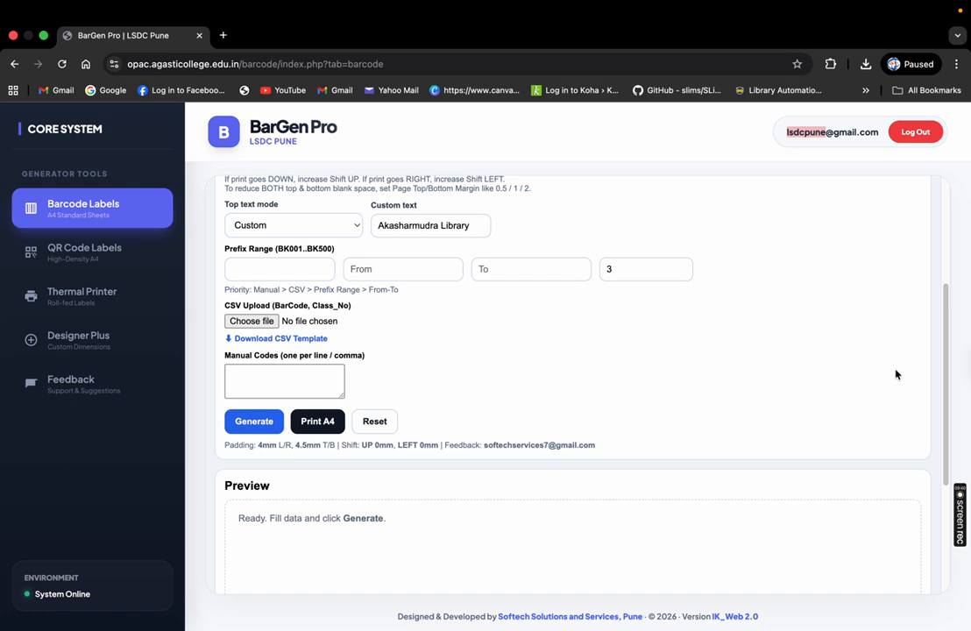
left_click_drag(947, 372, 949, 274)
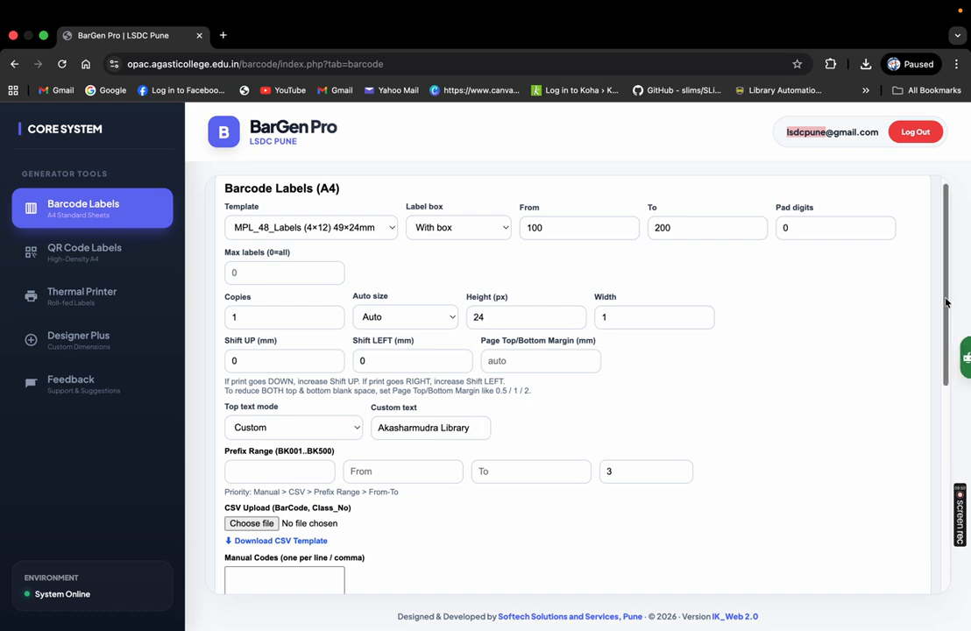
scroll(613, 333, "down", 5)
Generate the labels and check the preview shows Akasharmudra Library captions on numbers 100 to 200
left_click(254, 340)
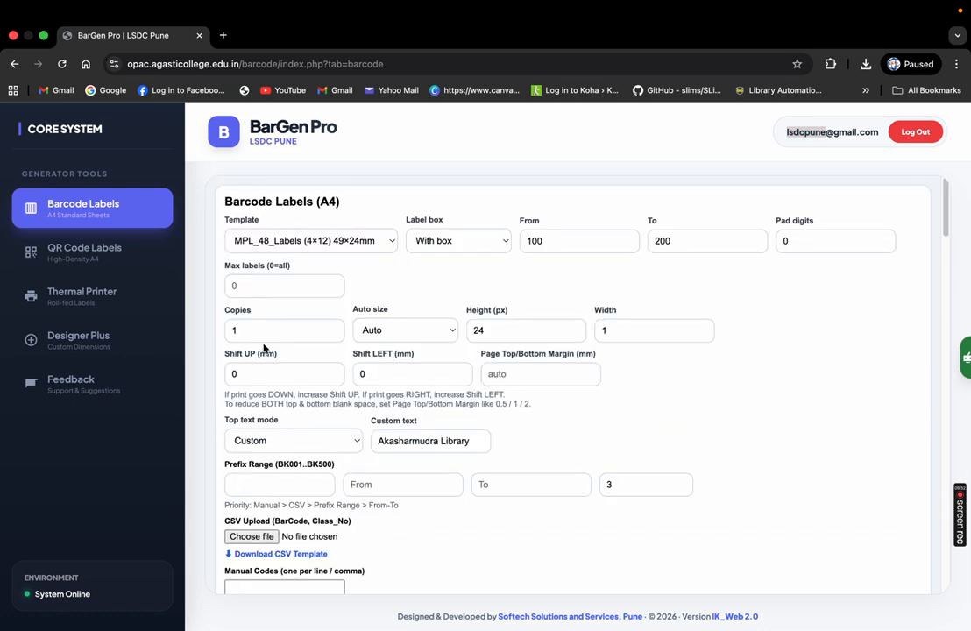
left_click_drag(944, 197, 940, 299)
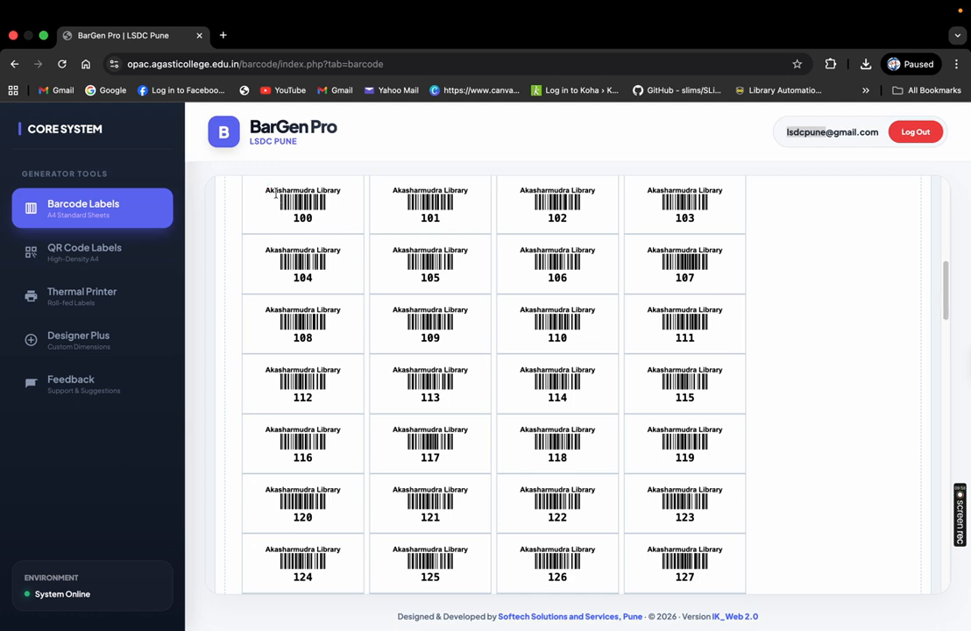
left_click_drag(266, 191, 345, 193)
left_click_drag(254, 213, 326, 220)
mouse_move(944, 276)
left_mouse_down()
mouse_move(944, 501)
mouse_move(945, 243)
mouse_move(944, 273)
mouse_move(943, 254)
left_mouse_up()
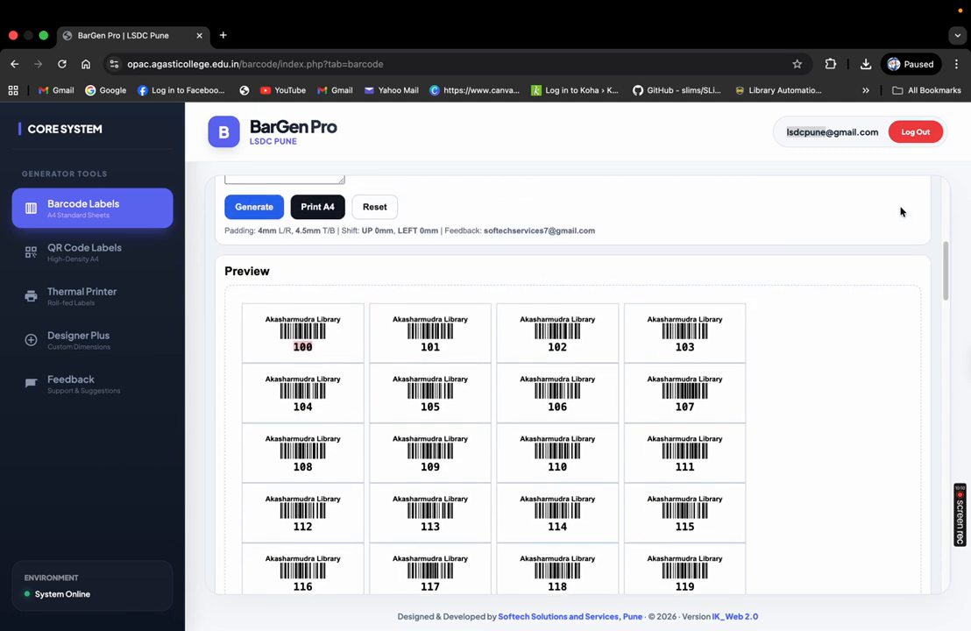
Print the A4 label sheet to PDF as 'BarGen Pro _ LSDC Pune' in Downloads
left_click(323, 210)
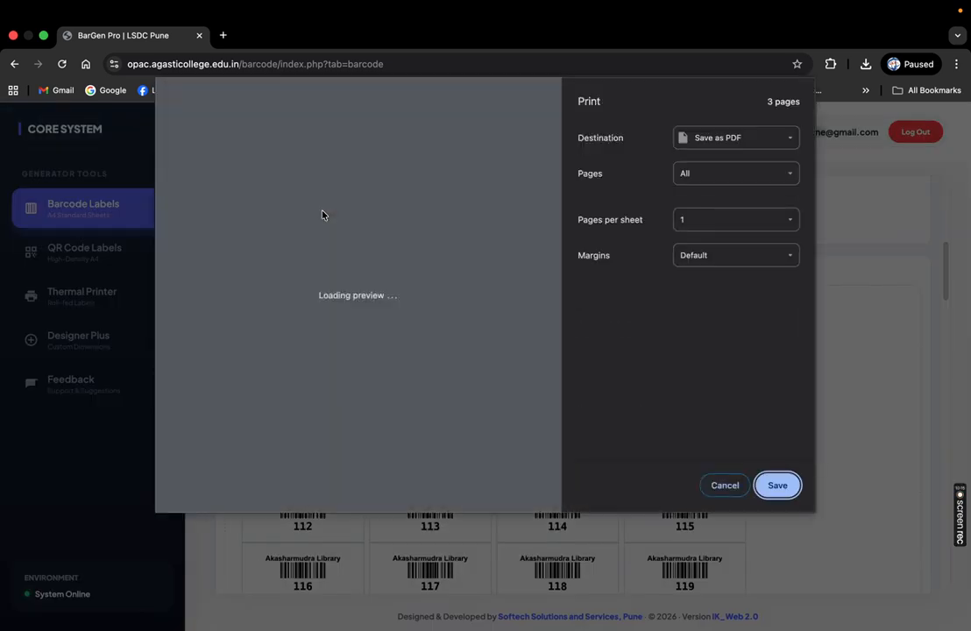
left_click(791, 139)
left_click(771, 150)
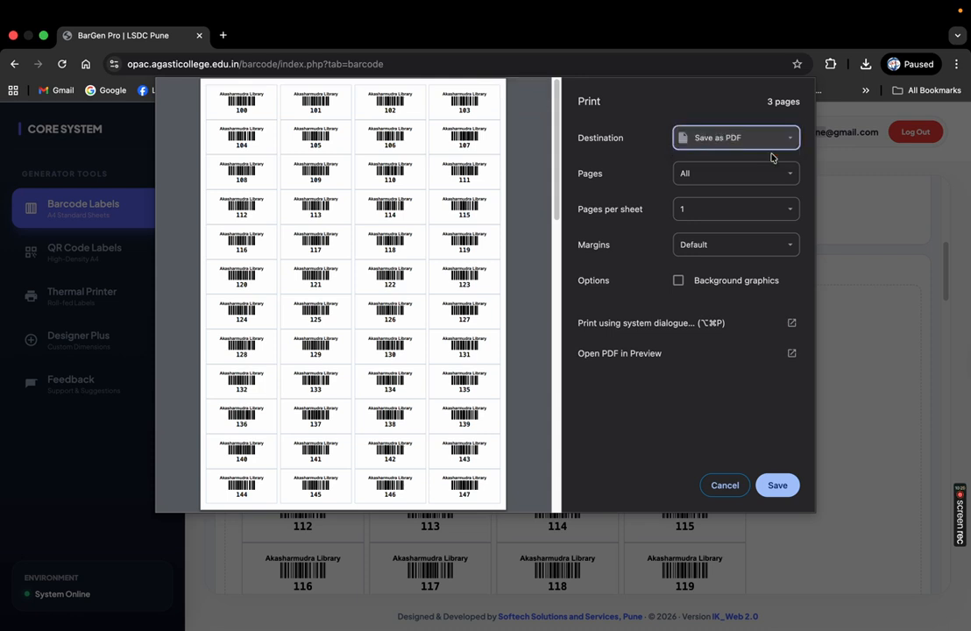
left_click(661, 469)
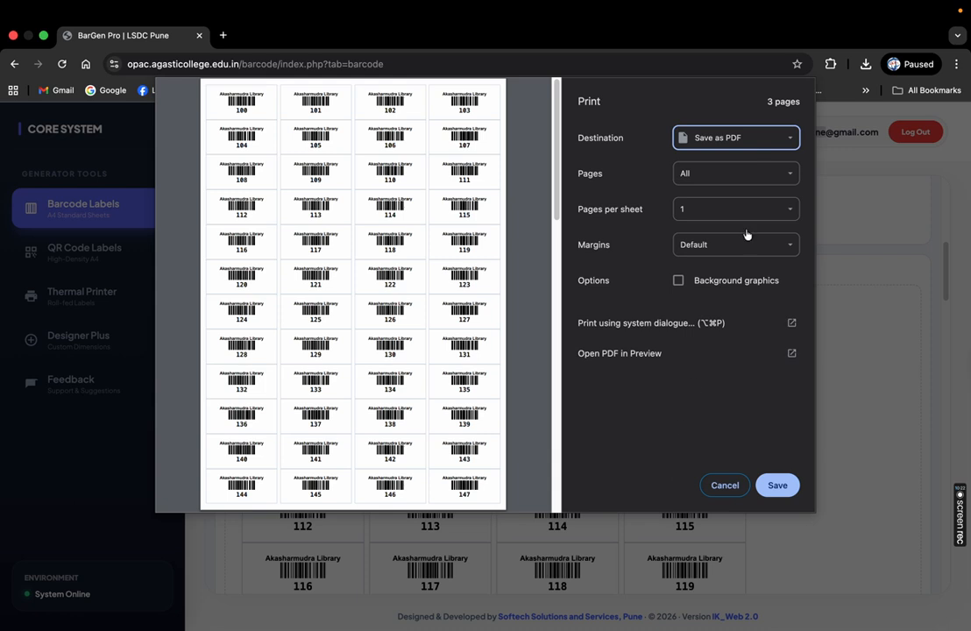
left_click(787, 491)
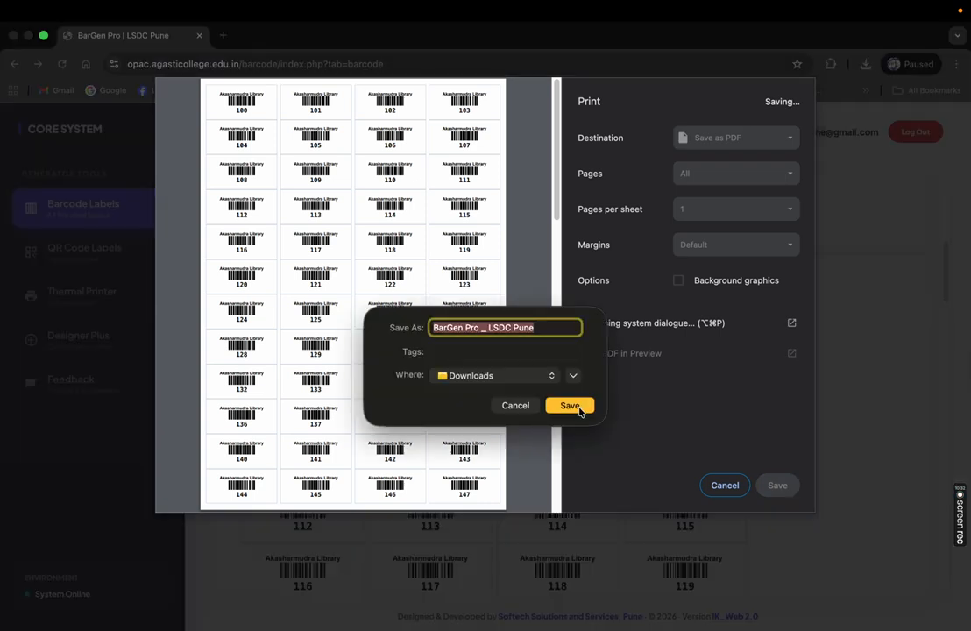
left_click(580, 407)
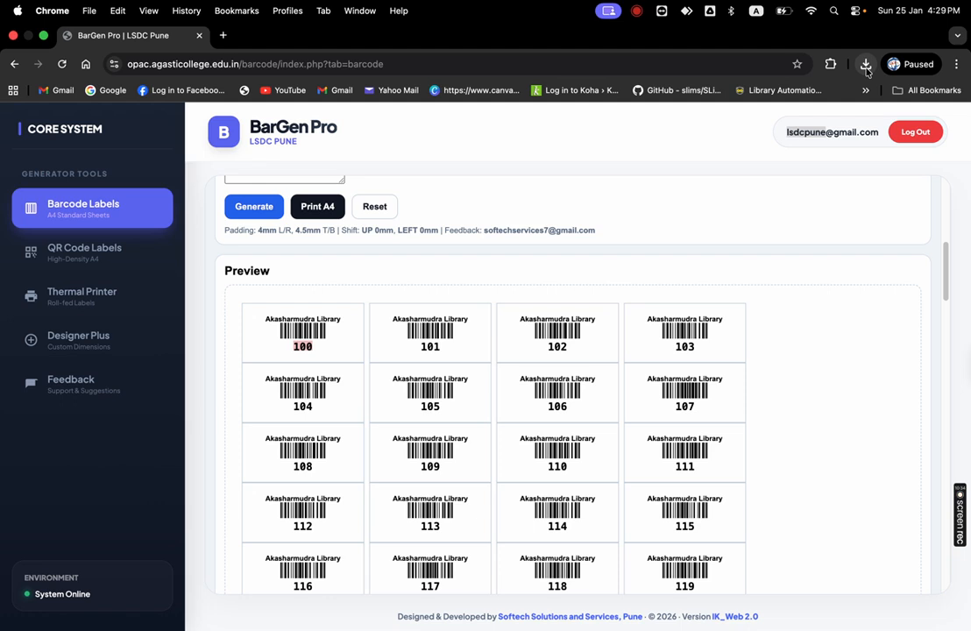
Switch to Finder and open BarGen Pro _ LSDC Pune.pdf from Downloads in Acrobat
left_click(864, 66)
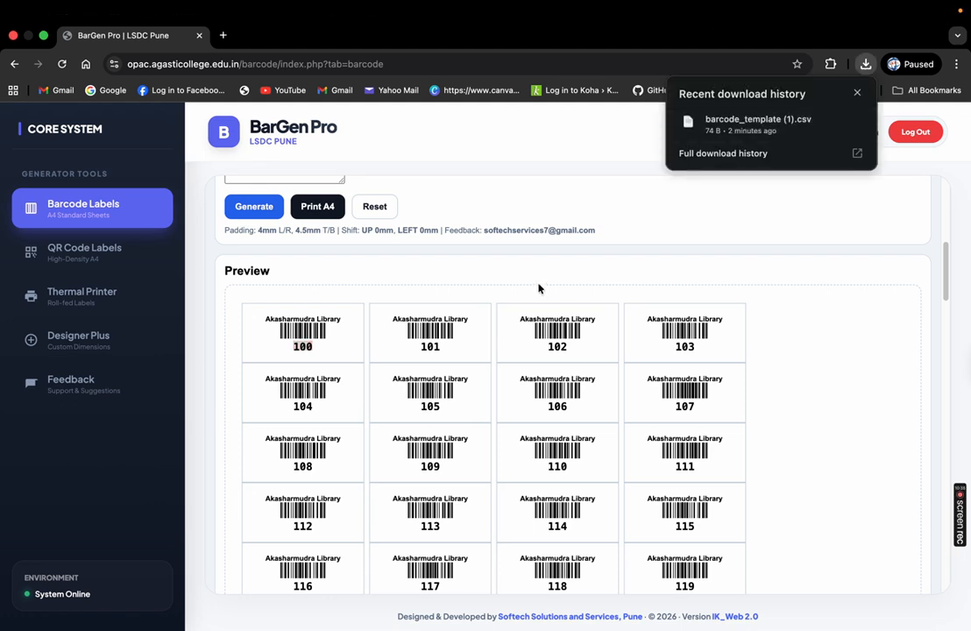
key("super+Tab")
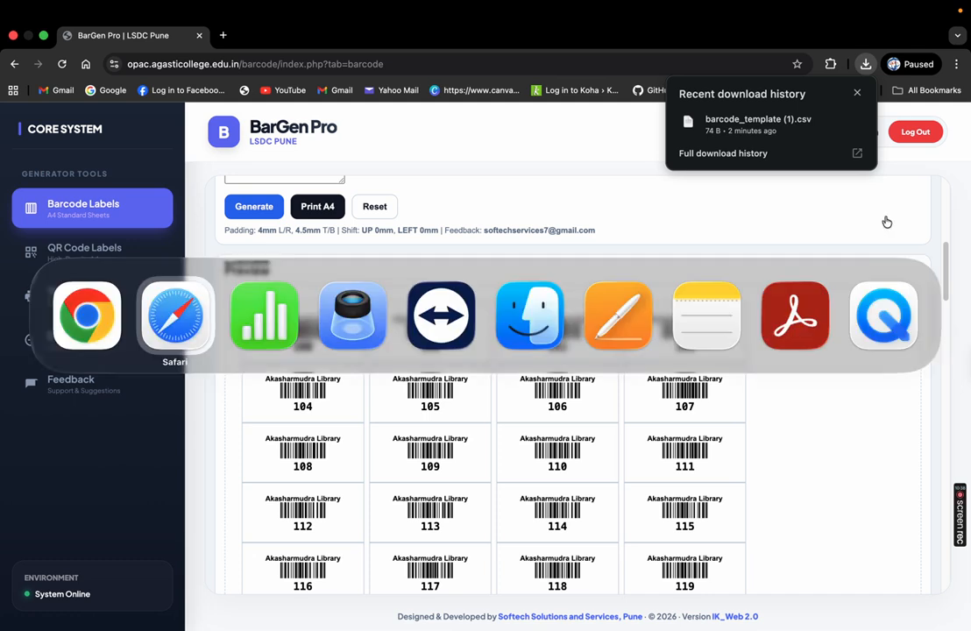
key("super+Tab")
key("super+Tab")
key("super+Tab")
key("super+Tab")
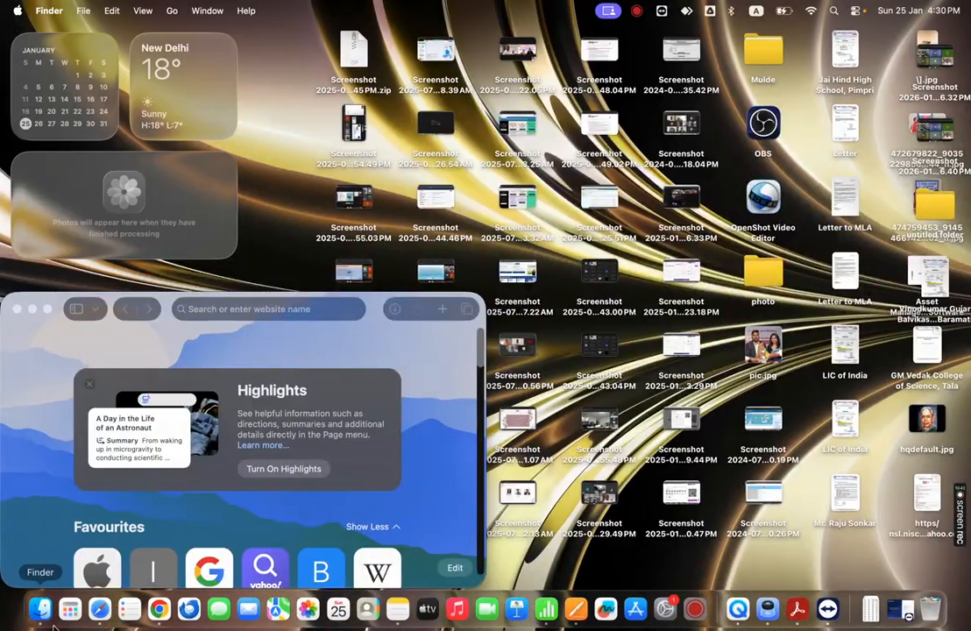
left_click(40, 608)
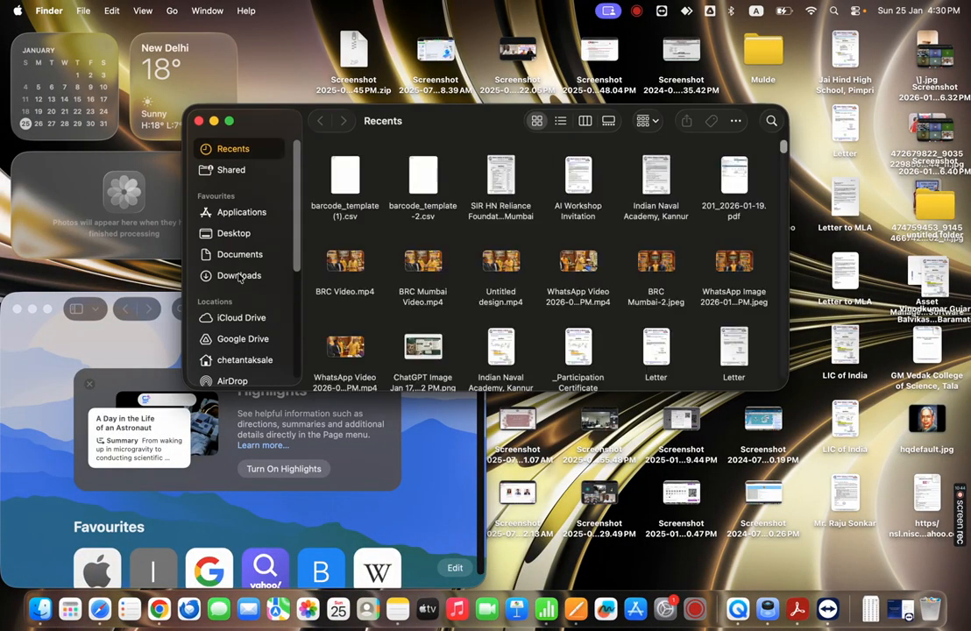
left_click(214, 274)
double_click(490, 188)
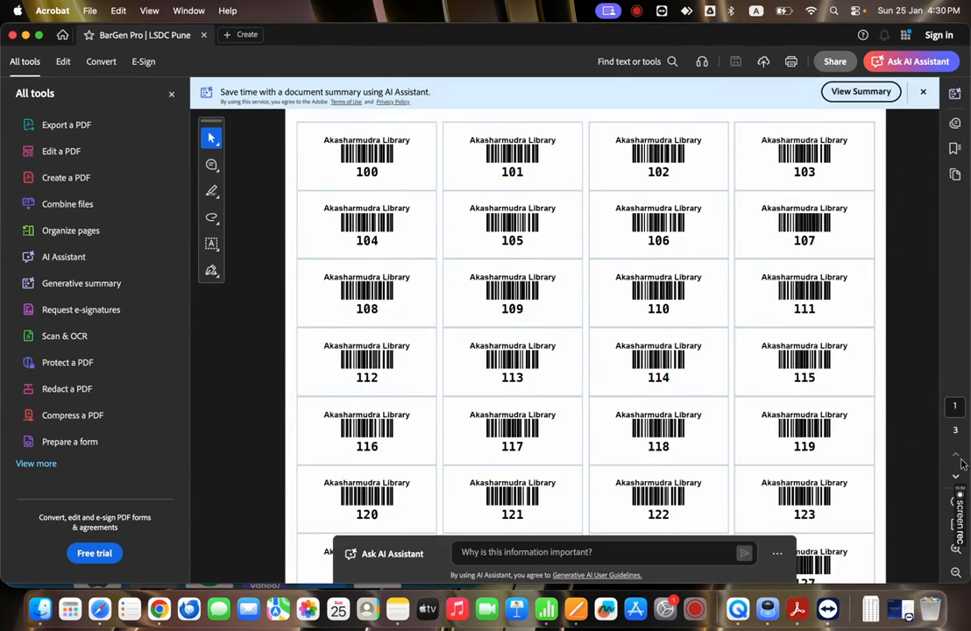
Check the PDF through labels 196–200 on page 3, return to page 1, then close Acrobat
scroll(937, 368, "down", 3)
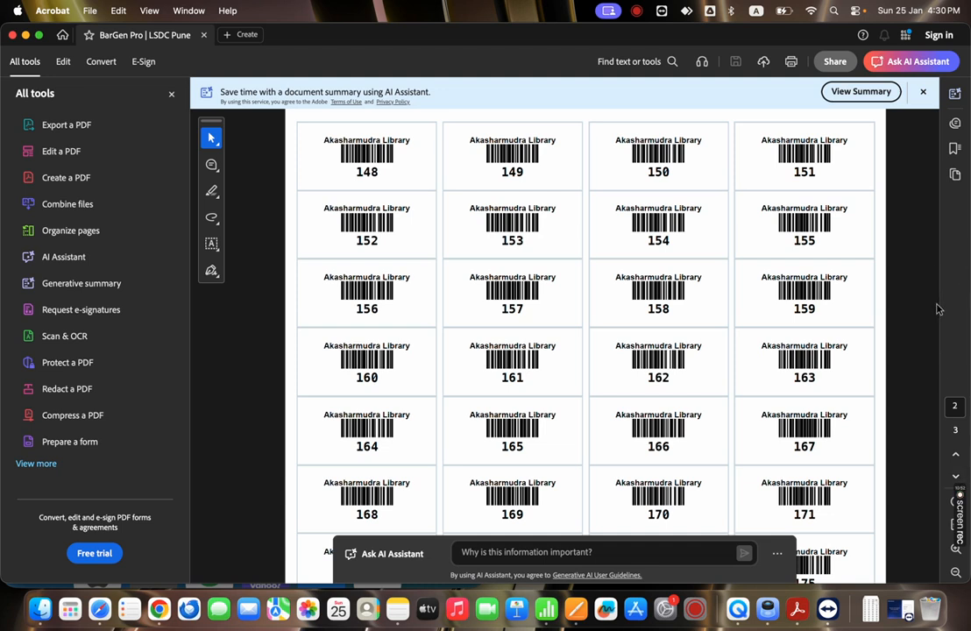
left_click(955, 477)
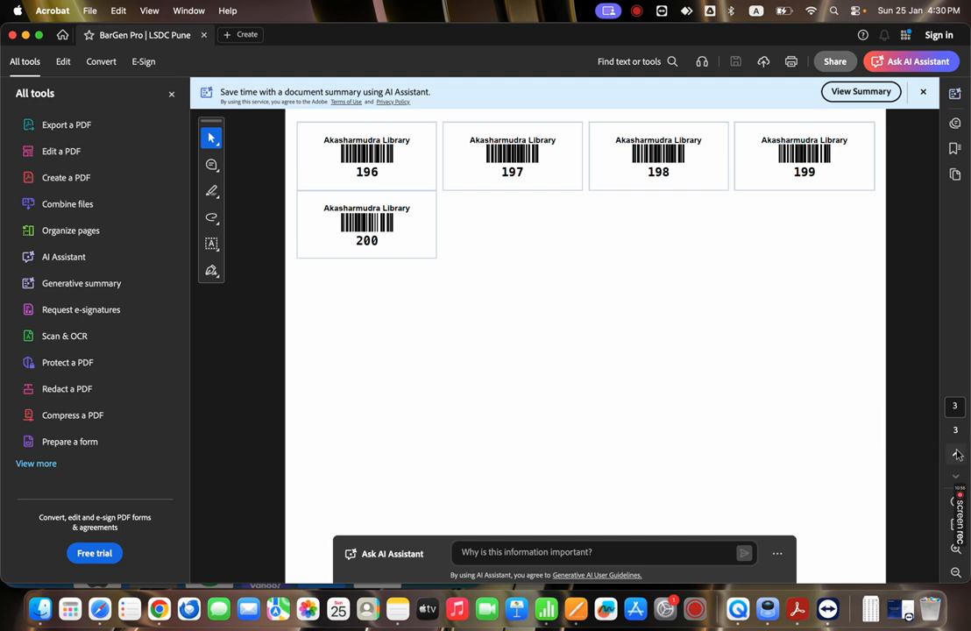
scroll(829, 390, "up", 6)
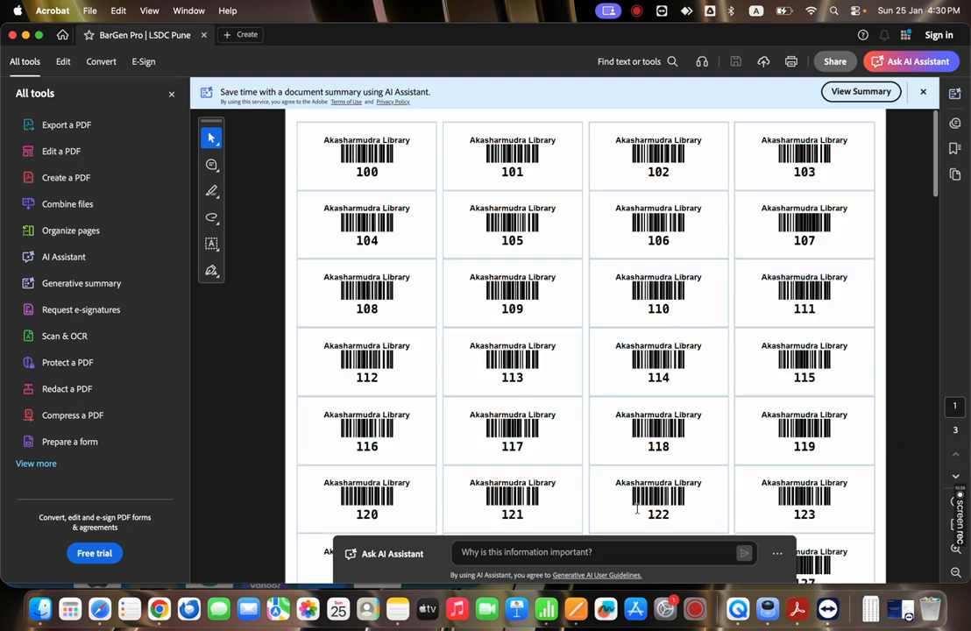
left_click(12, 35)
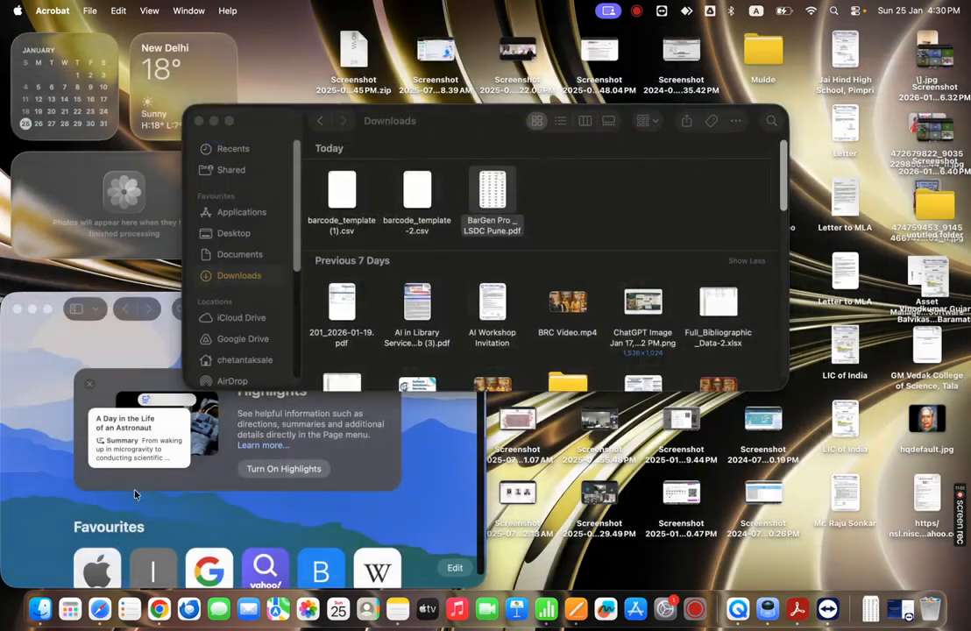
Return to BarGen Pro's QR code label generator and keep the MPL_48_Labels (4×12) template
left_click(159, 609)
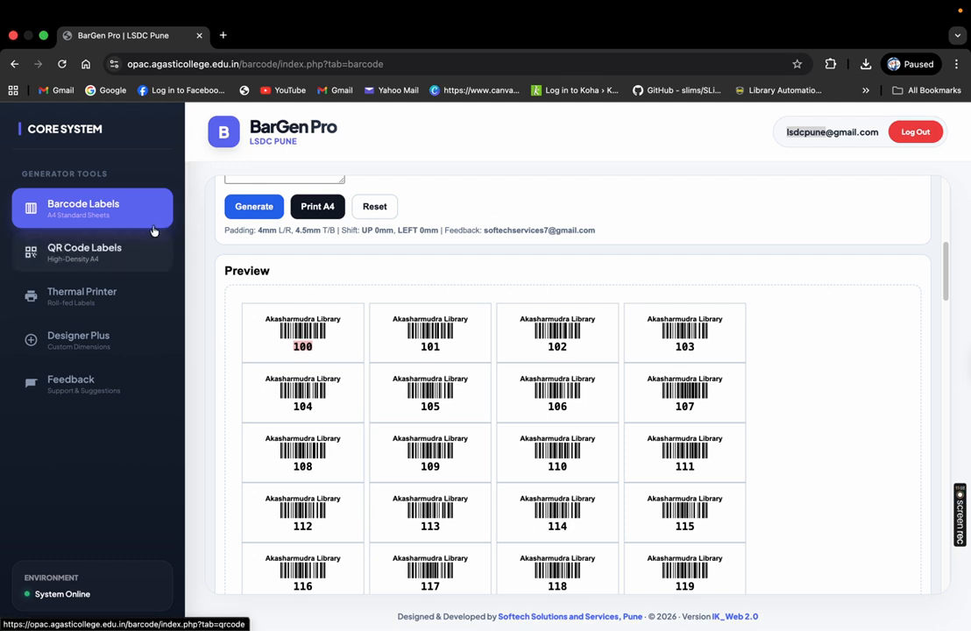
left_click(122, 252)
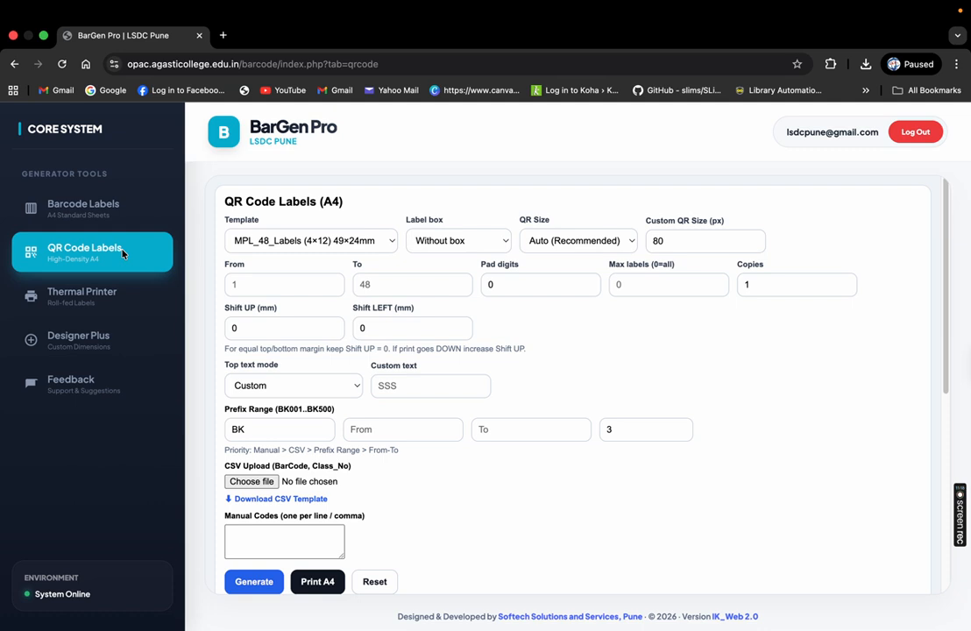
left_click(285, 241)
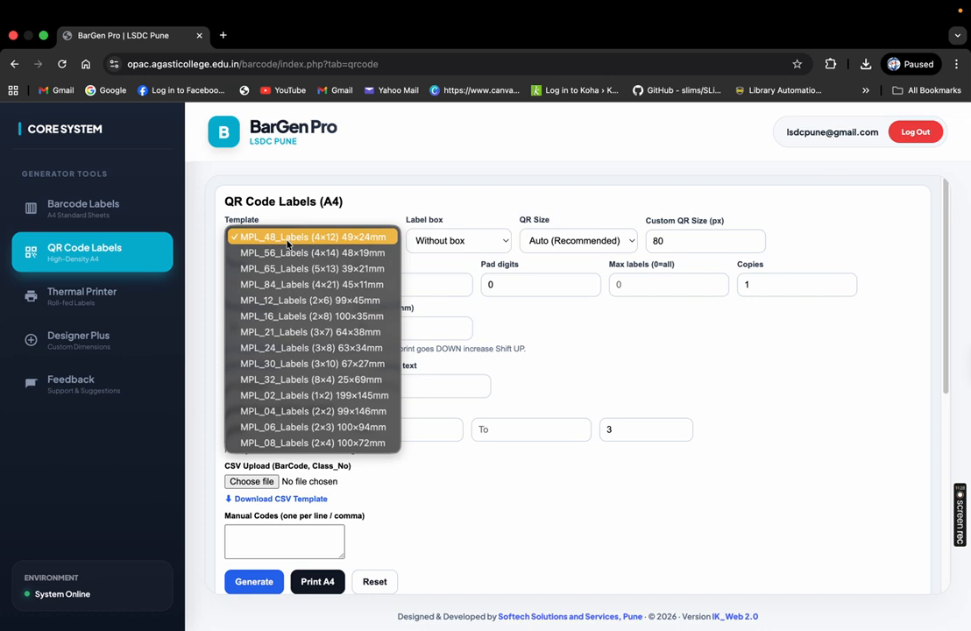
left_click(287, 240)
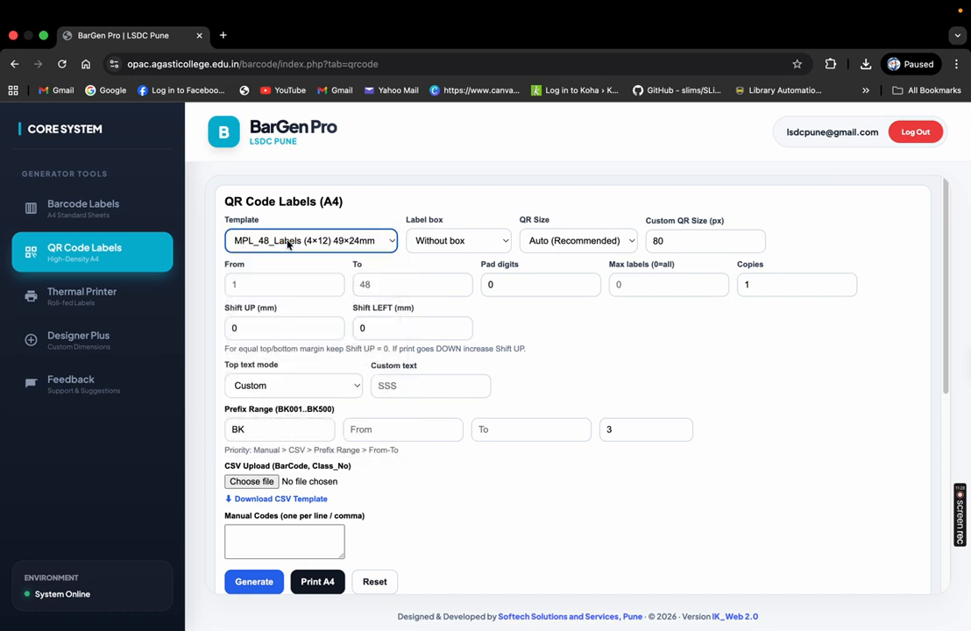
left_click(341, 244)
left_click(486, 250)
Put a box around each label and set QR Size to Small
left_click(486, 248)
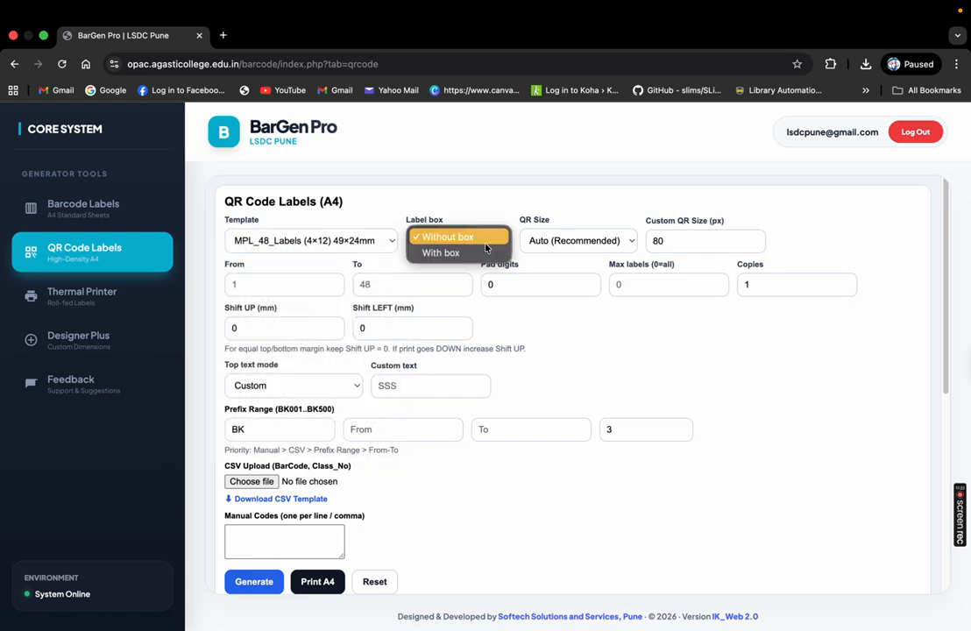
left_click(480, 254)
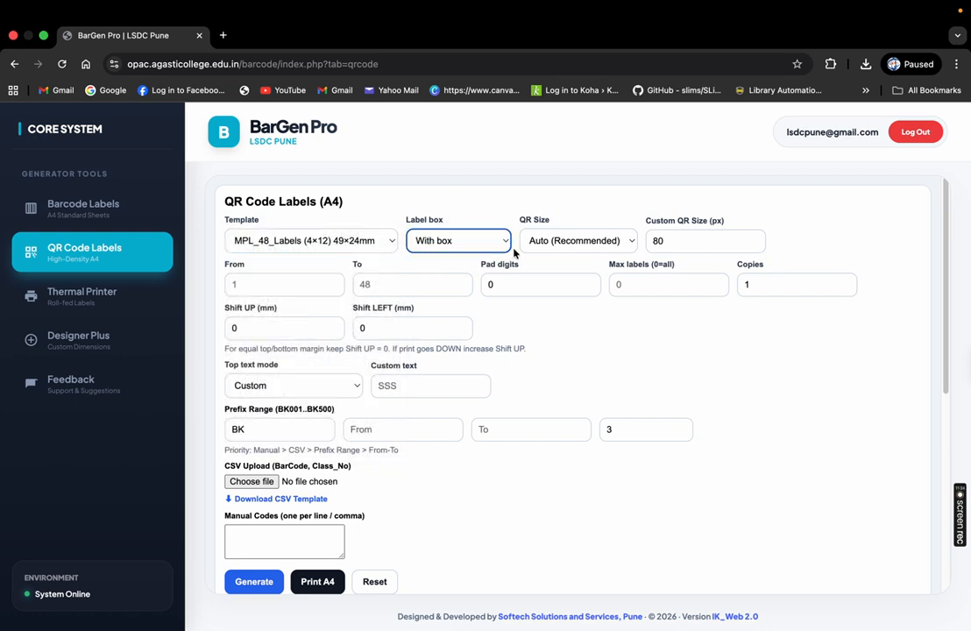
left_click(574, 245)
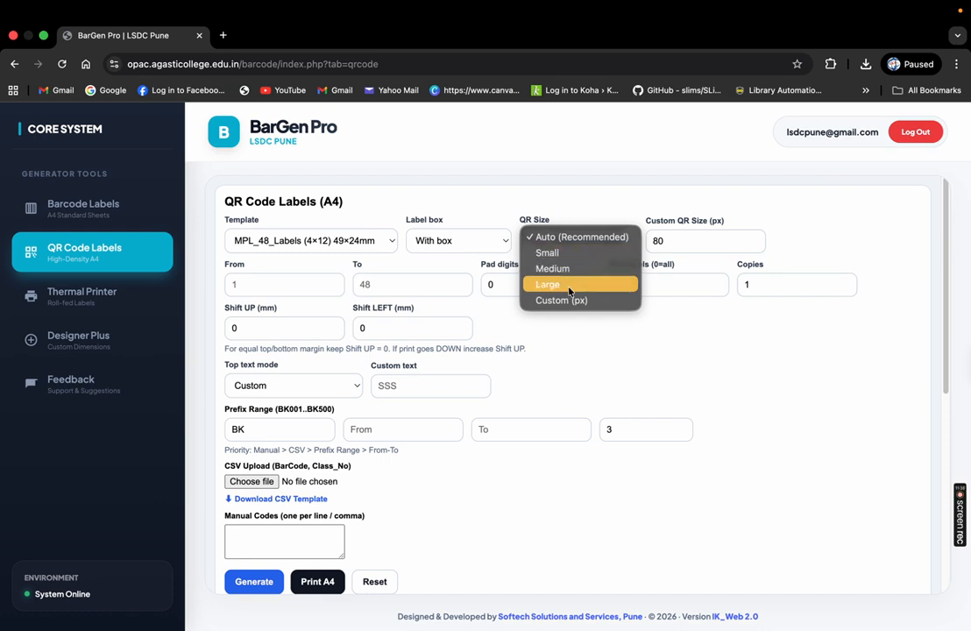
left_click(547, 252)
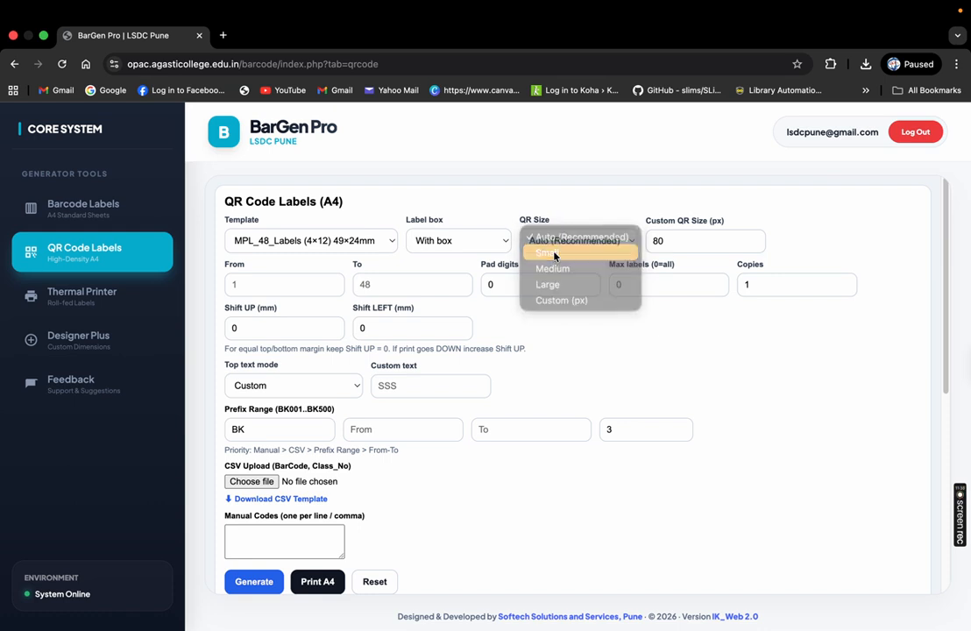
Step the Custom QR Size down to 63 px, keeping QR Size at Small
left_click(679, 242)
left_click(756, 245)
left_click(756, 245)
left_click(756, 245)
left_click(756, 245)
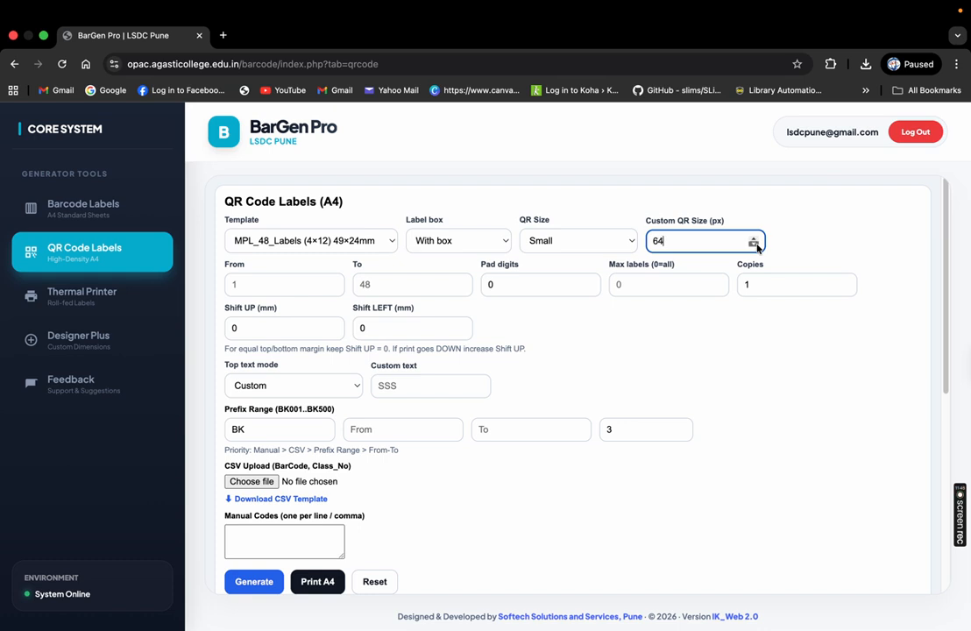
left_click(555, 235)
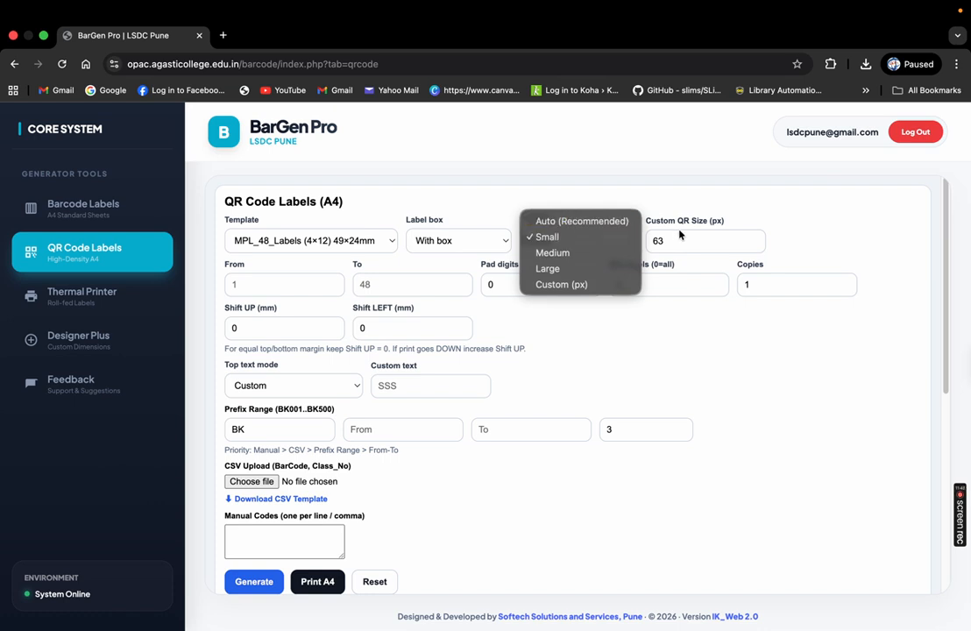
left_click(792, 226)
left_click(296, 282)
Number the QR labels From 100 To 200
type("100")
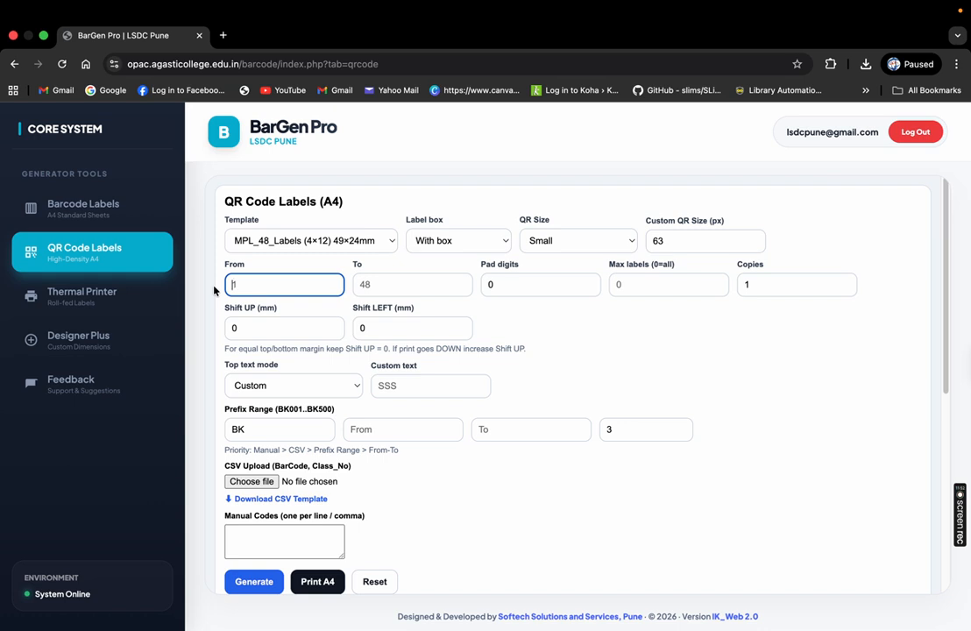
key("Tab")
type("2")
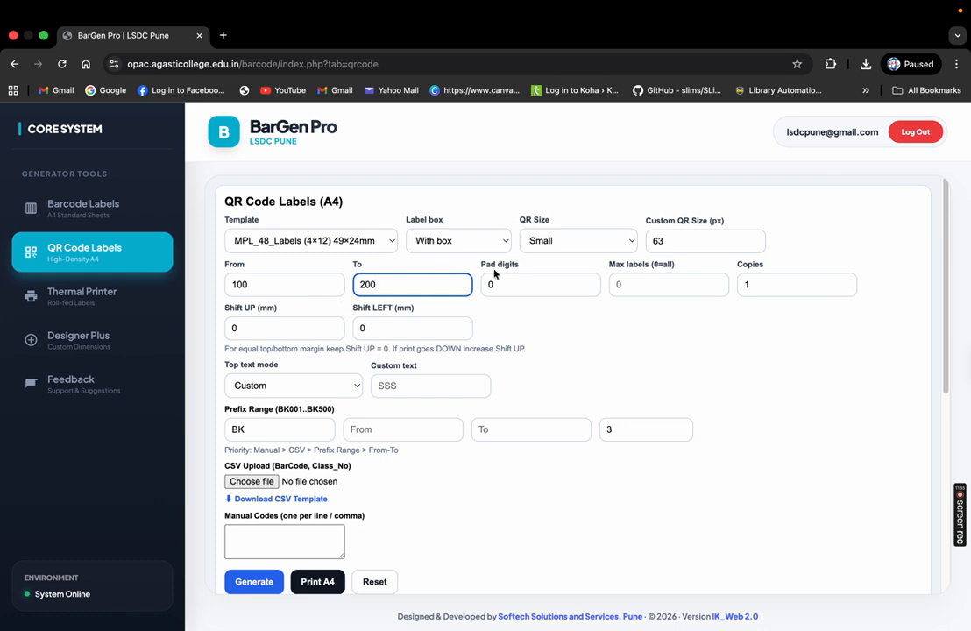
left_click(657, 281)
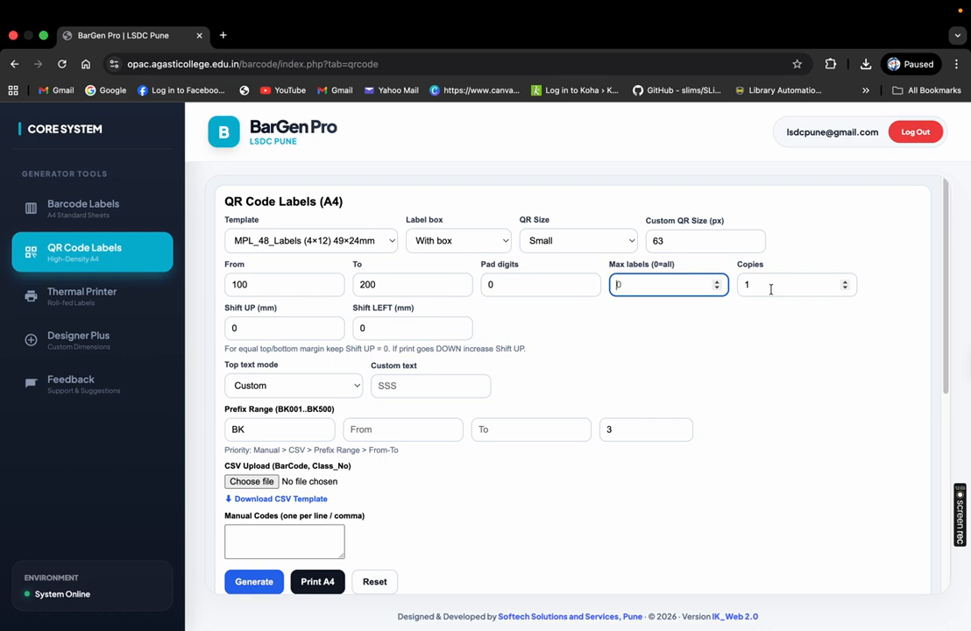
Set custom top text 'Akshrmudra Library', leaving the BK prefix unchanged
left_click(293, 385)
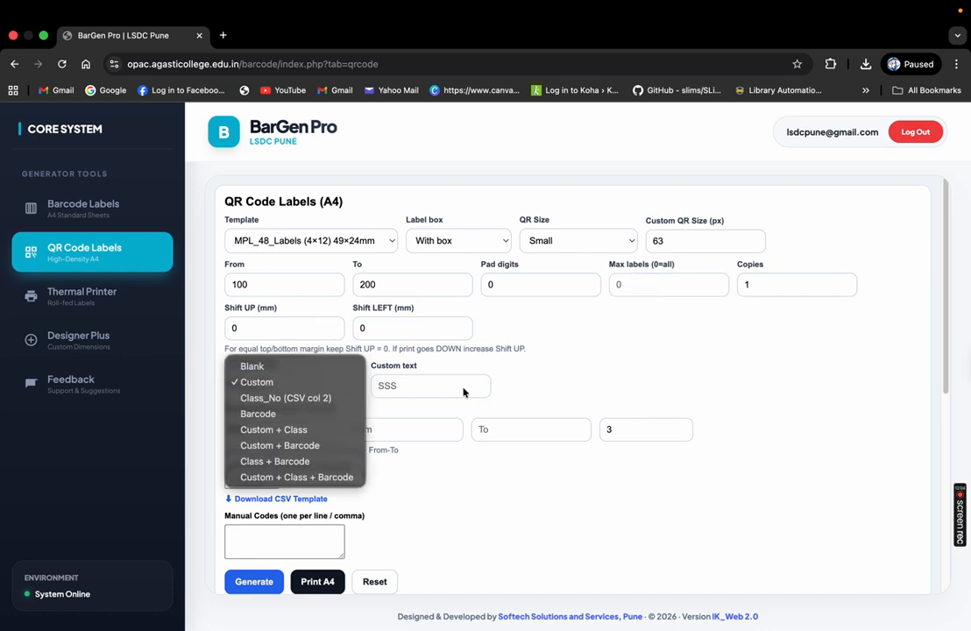
left_click(410, 386)
type("Ak")
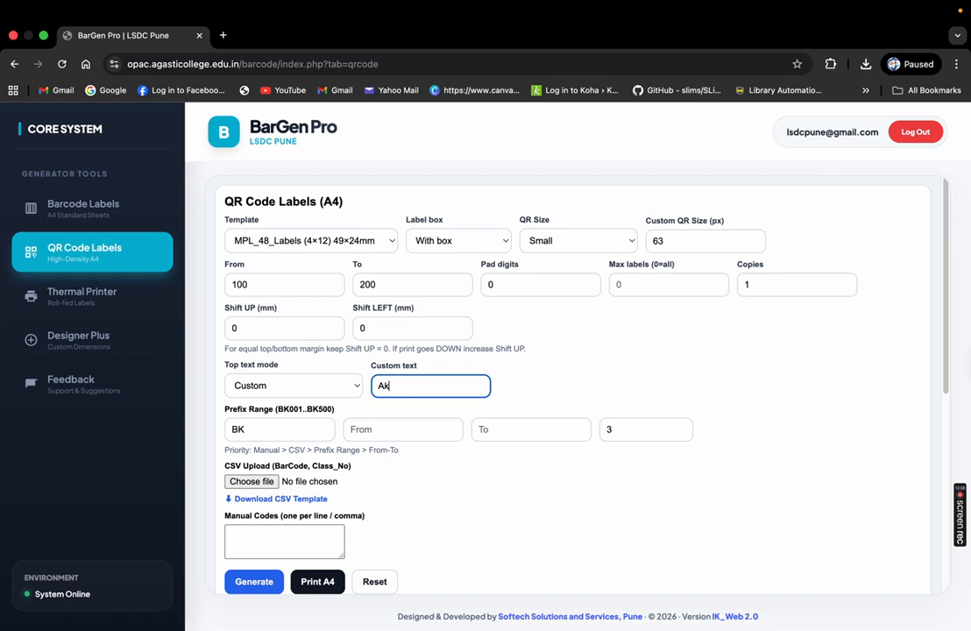
type("shrmudra Library")
scroll(899, 377, "down", 3)
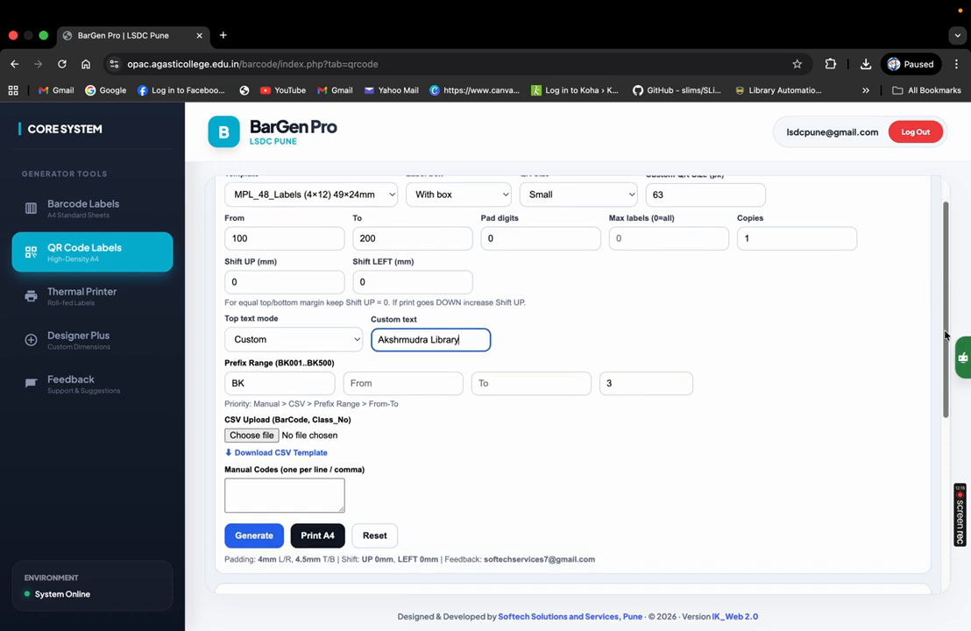
left_click_drag(249, 324, 202, 323)
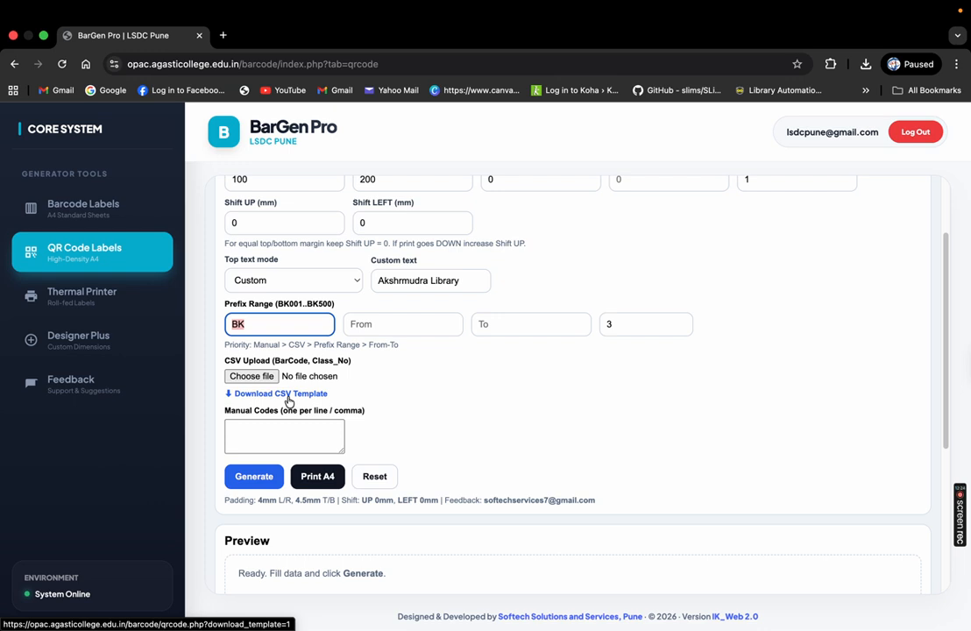
left_click(217, 424)
Scroll through the generated boxed QR labels from 100, each headed Akshrmudra Library
scroll(943, 288, "up", 3)
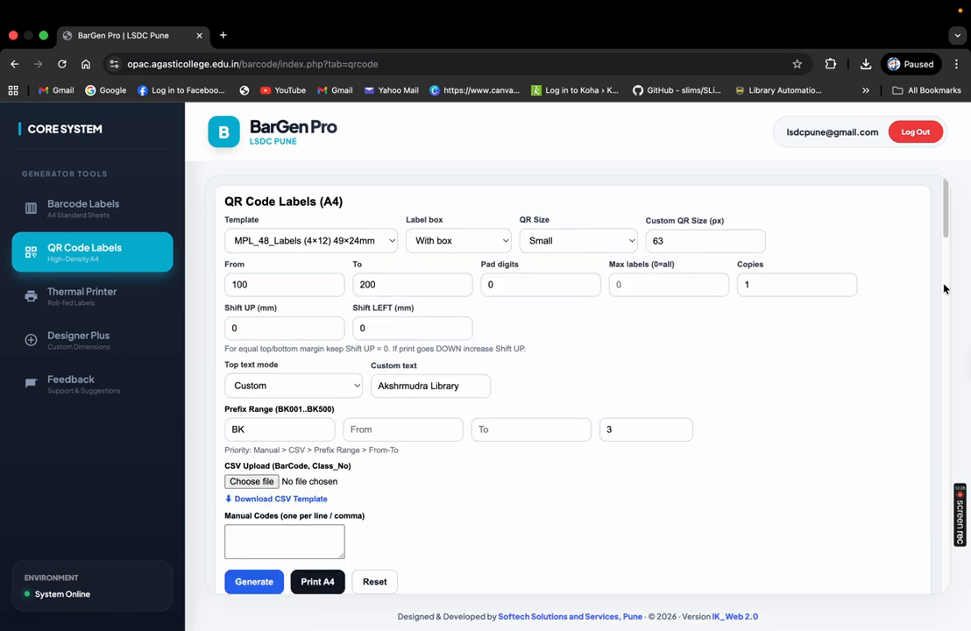
scroll(943, 288, "down", 10)
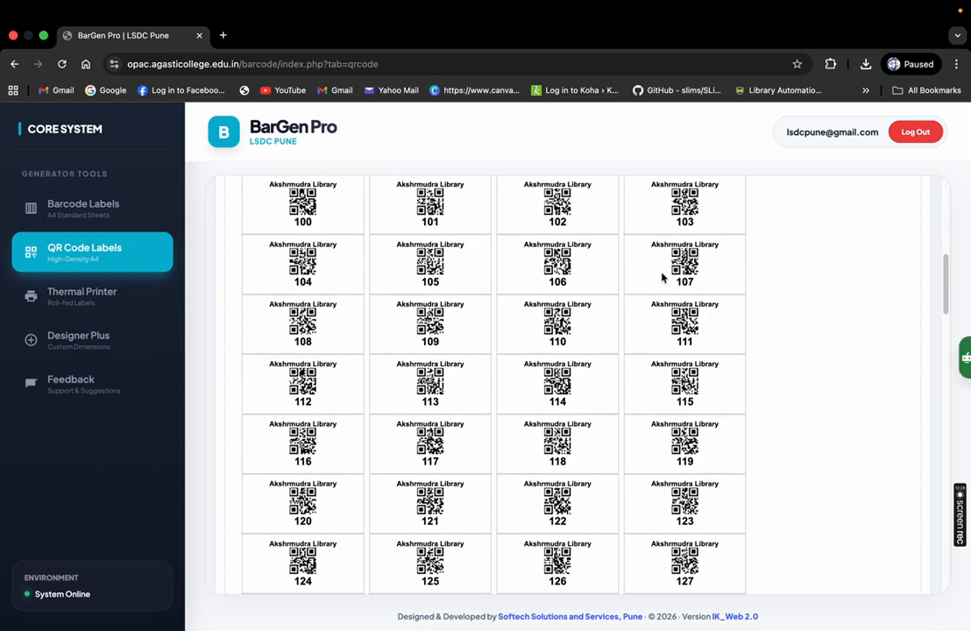
left_click_drag(263, 182, 713, 530)
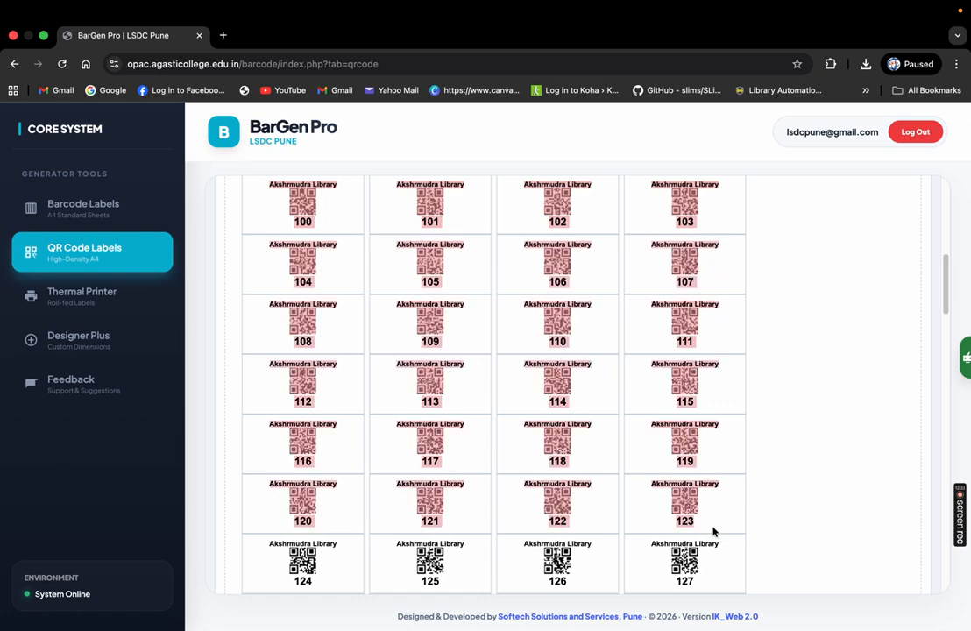
left_click(890, 275)
left_click_drag(947, 282, 964, 483)
scroll(528, 358, "up", 15)
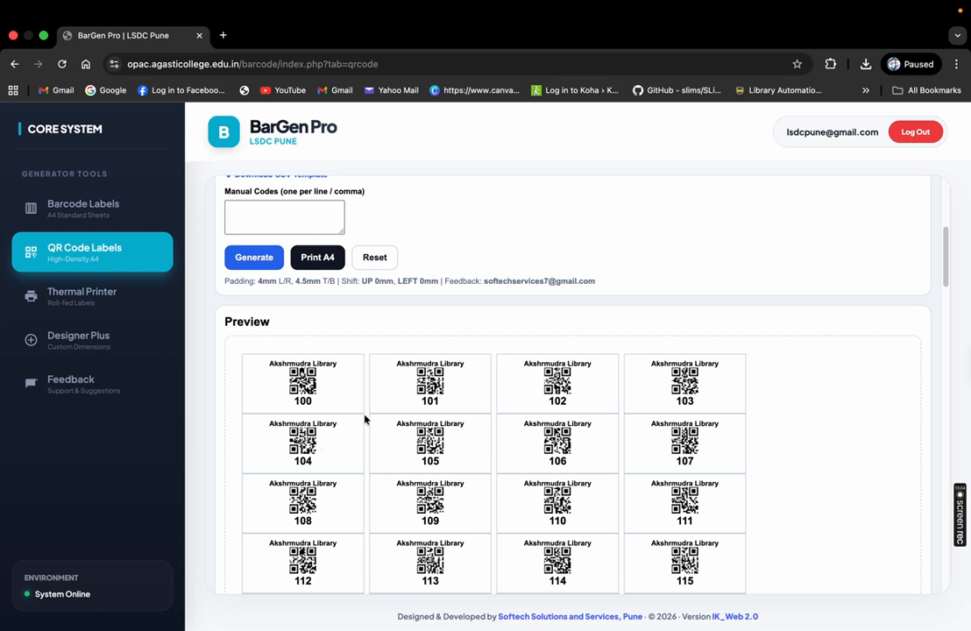
left_click_drag(947, 252, 945, 226)
left_click(332, 363)
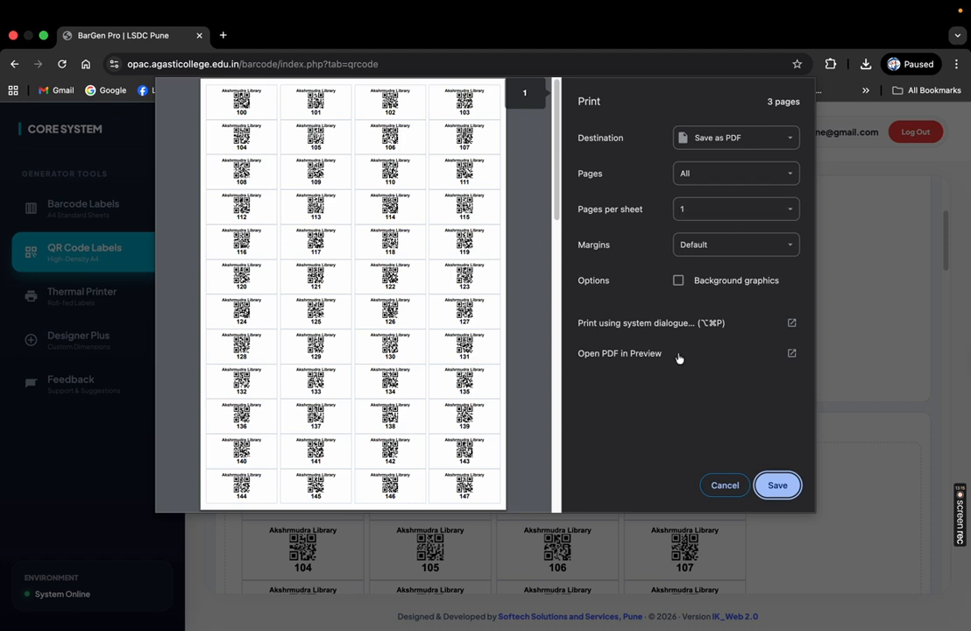
left_click(724, 489)
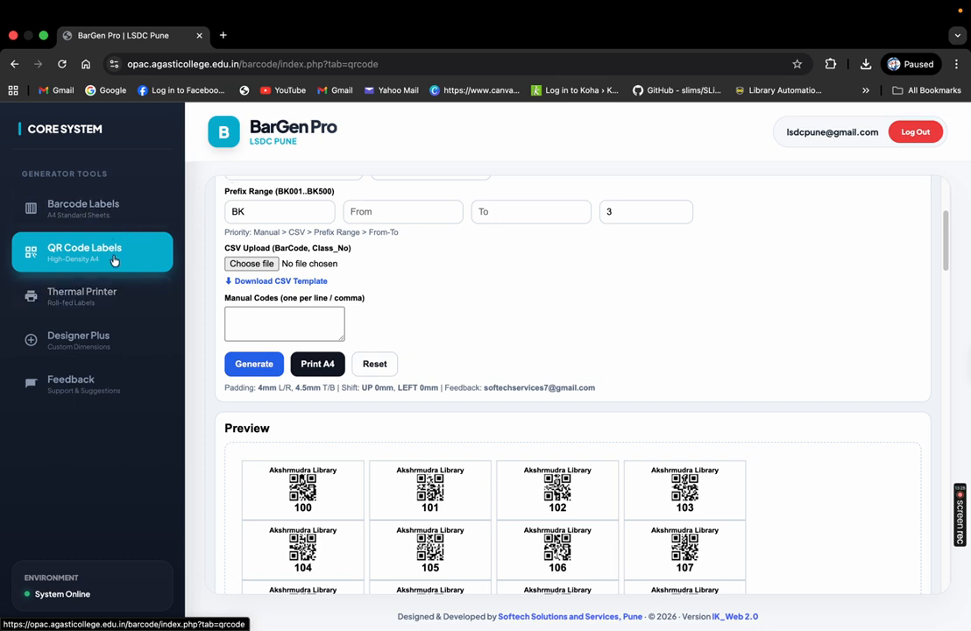
Open the thermal roll label form in Barcode mode with a 50 mm label width
left_click(118, 306)
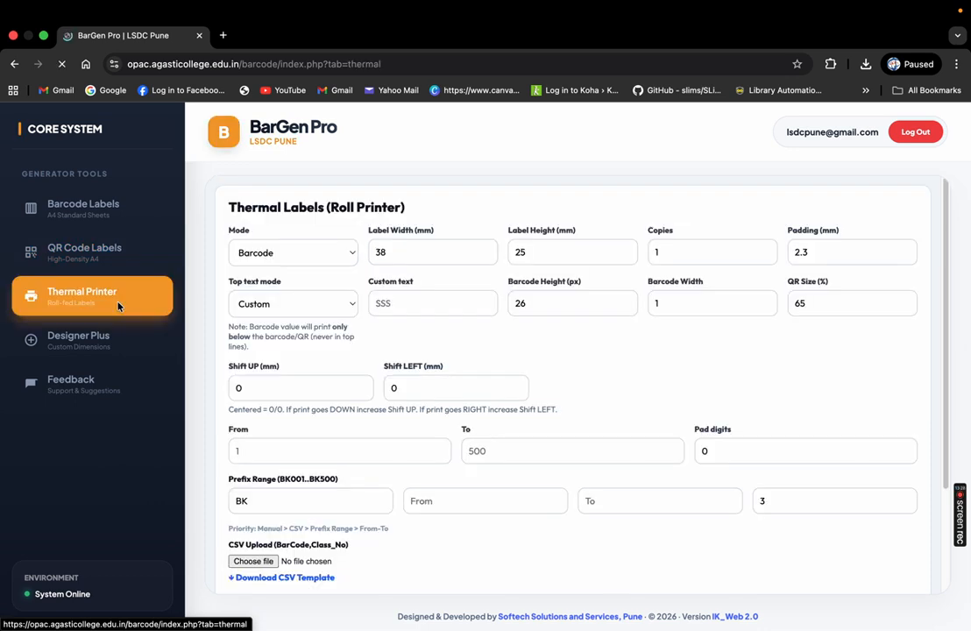
left_click(267, 251)
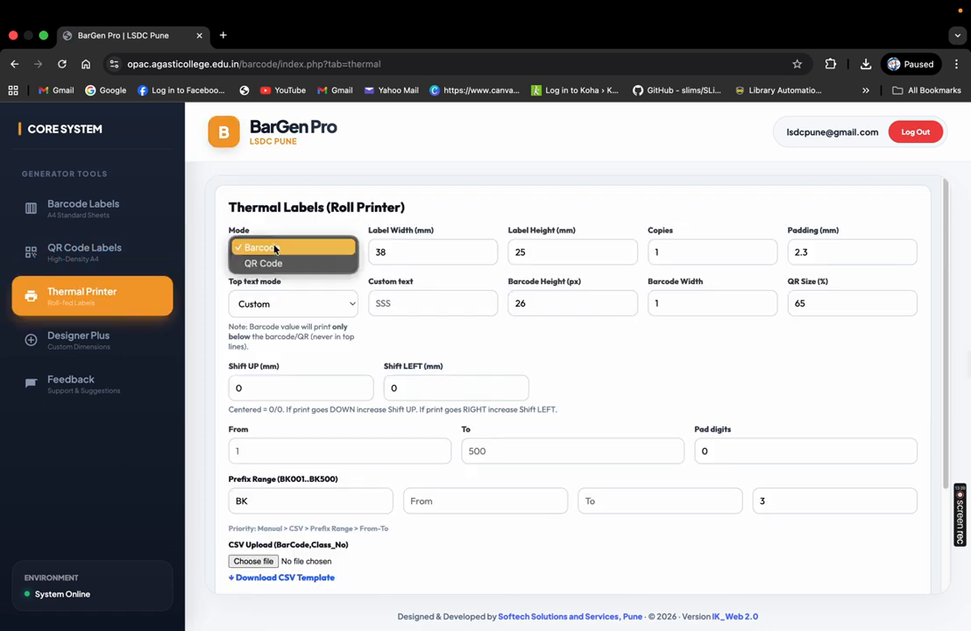
left_click(271, 254)
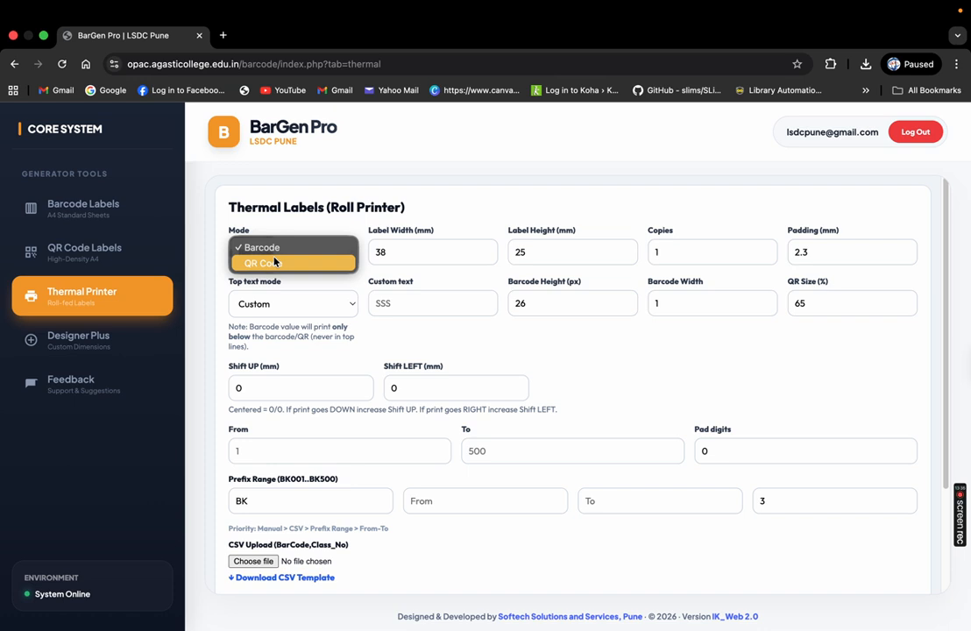
left_click(416, 213)
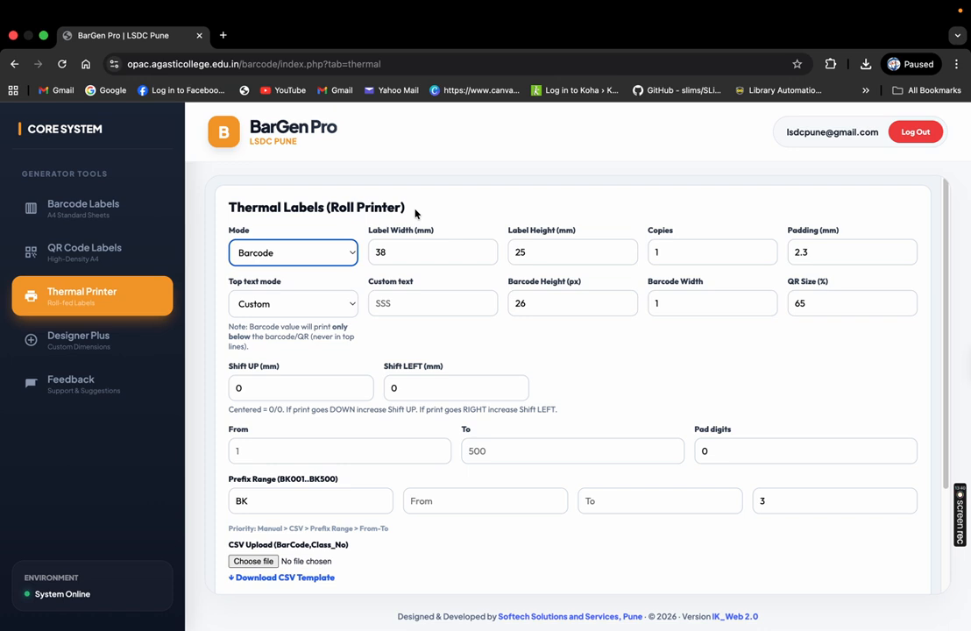
left_click(413, 250)
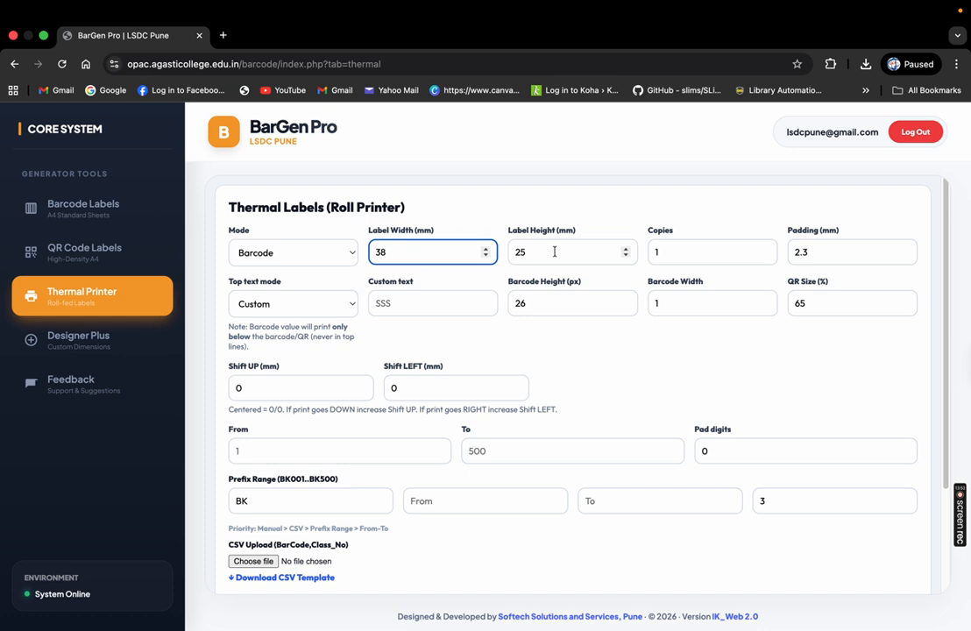
key("BackSpace")
key("BackSpace")
type("50")
key("Tab")
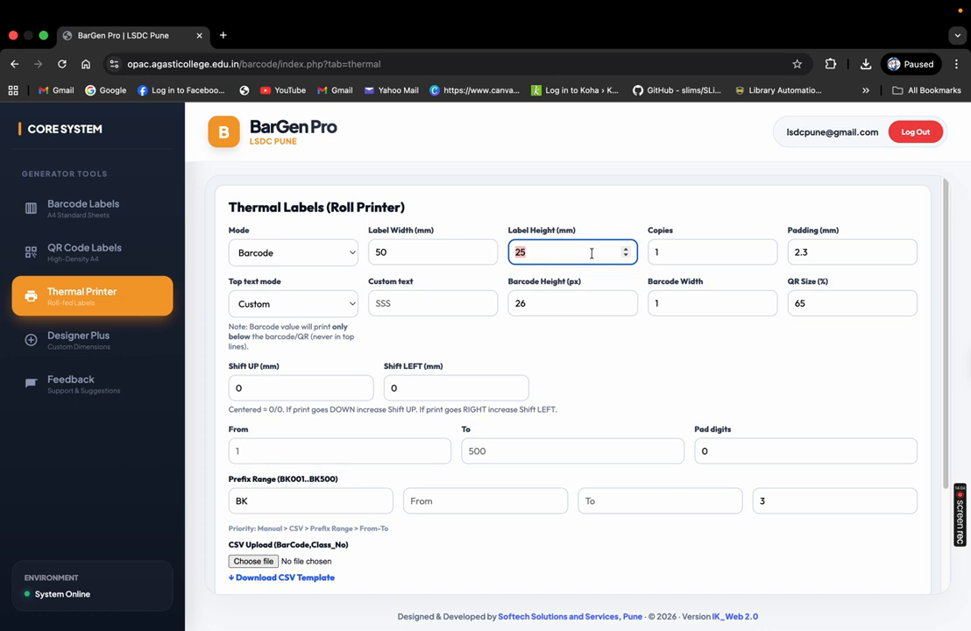
key("Tab")
key("Tab")
Set the custom top text to SSS
left_click(289, 302)
left_click(828, 260)
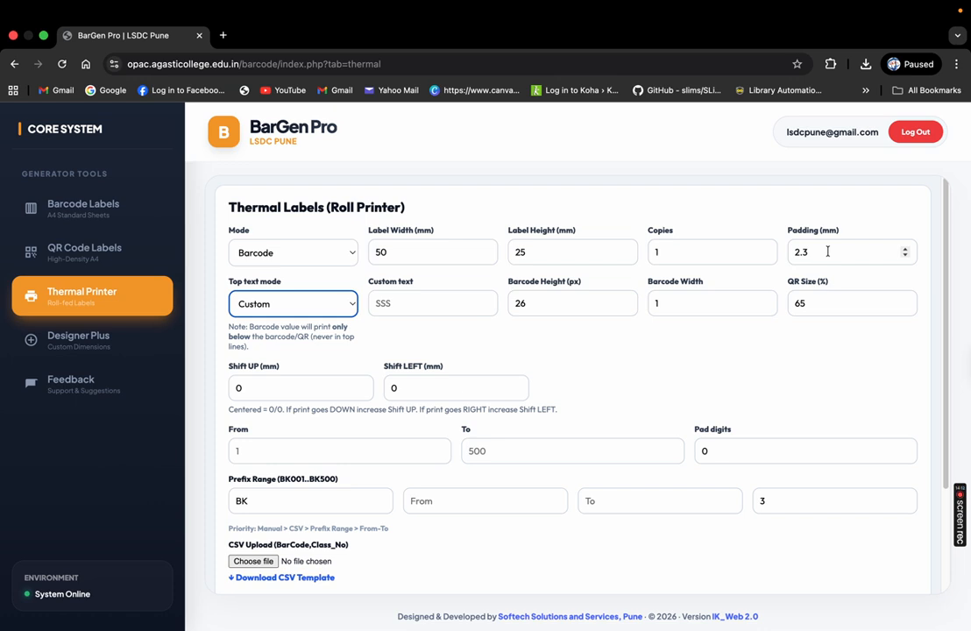
left_click(392, 302)
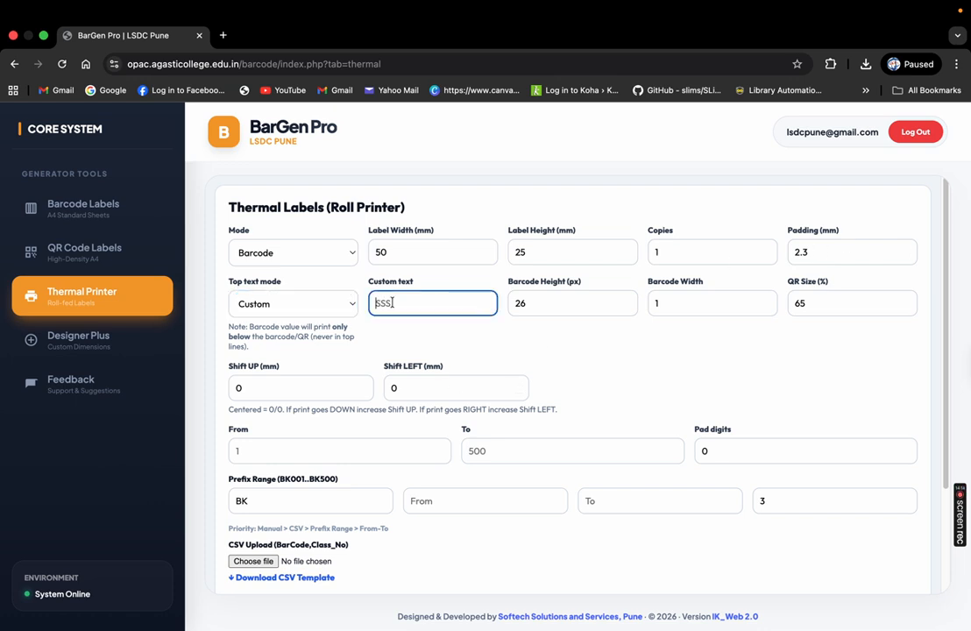
type("SSS")
left_click(821, 307)
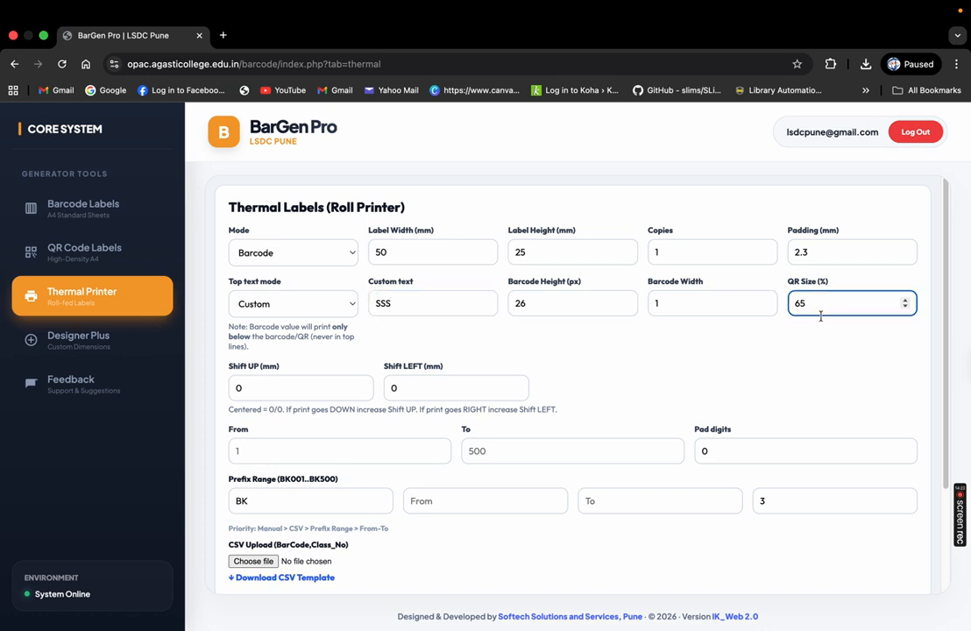
Nudge the QR size down and restore it to 65%
scroll(944, 309, "down", 1)
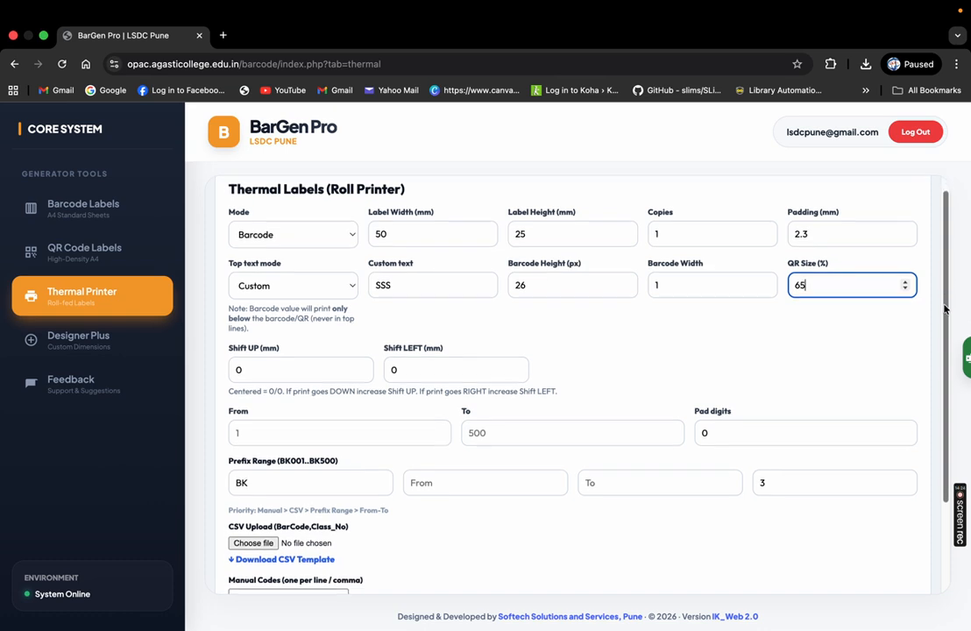
scroll(944, 308, "down", 2)
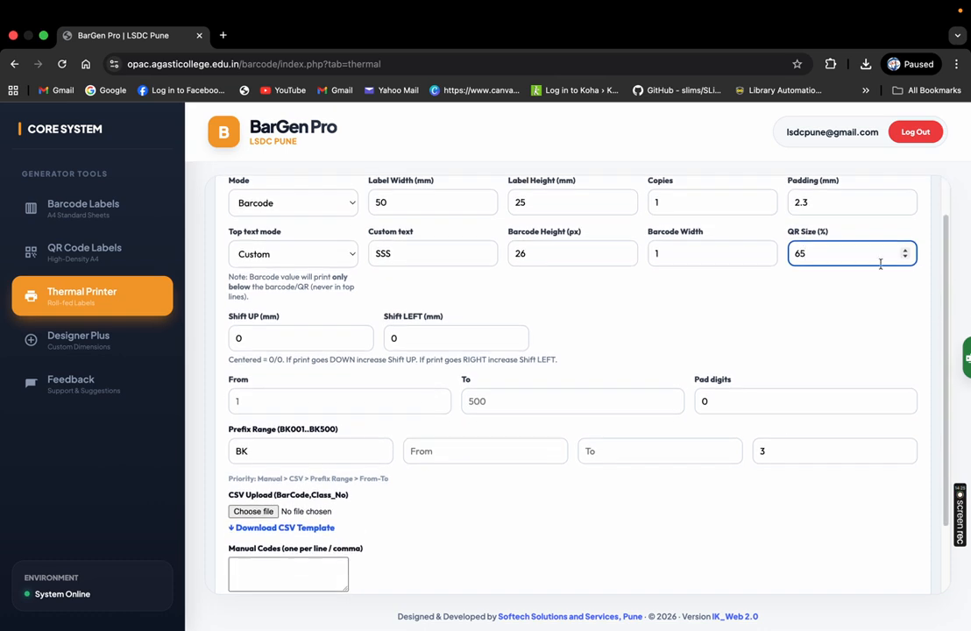
left_click(904, 258)
left_click(904, 249)
left_click(284, 341)
left_click_drag(948, 264, 948, 309)
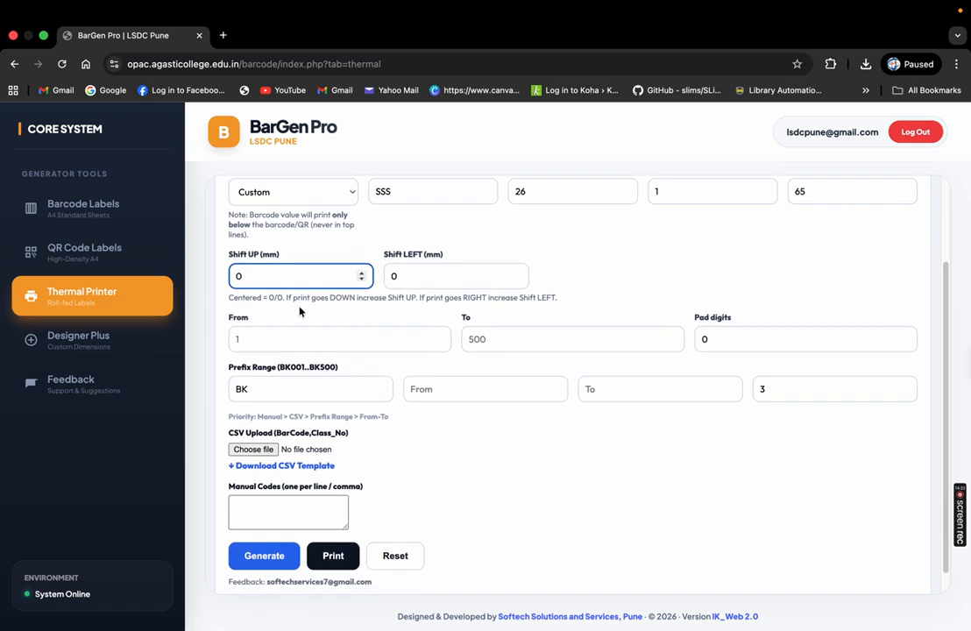
Enter From 100 and To 200, then generate and preview the SSS thermal labels
left_click(268, 337)
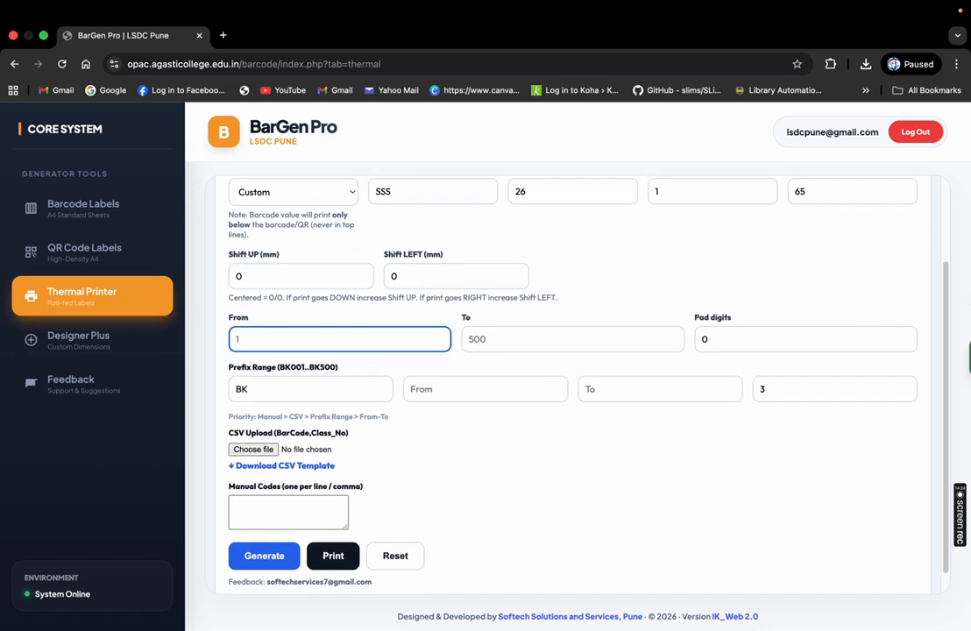
left_click_drag(949, 297, 953, 322)
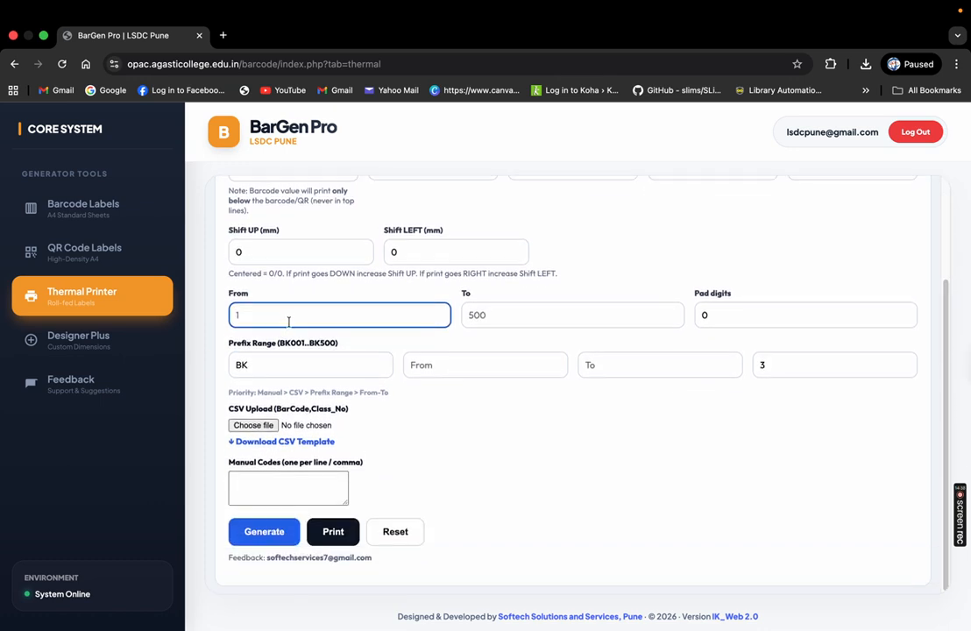
type("100")
key("Tab")
type("200")
left_click(710, 320)
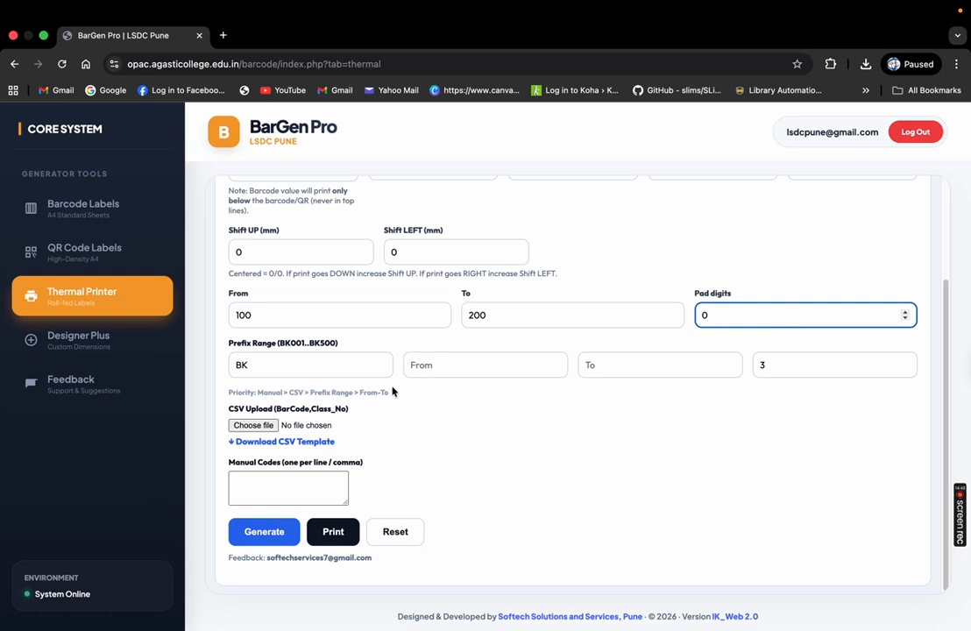
left_click_drag(231, 346, 312, 347)
left_click(283, 368)
left_click(481, 368)
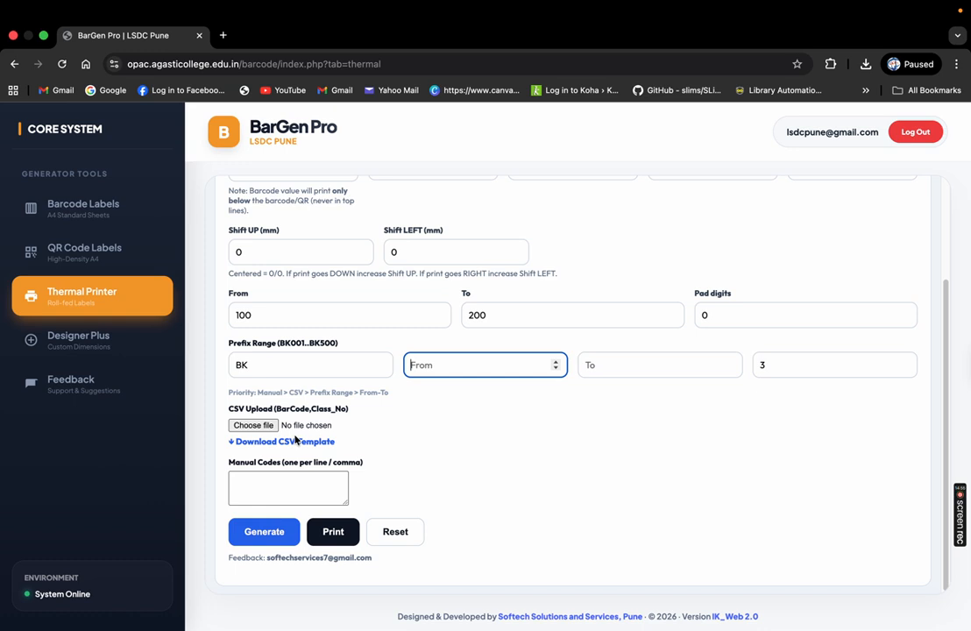
left_click(278, 533)
left_click_drag(946, 191, 947, 249)
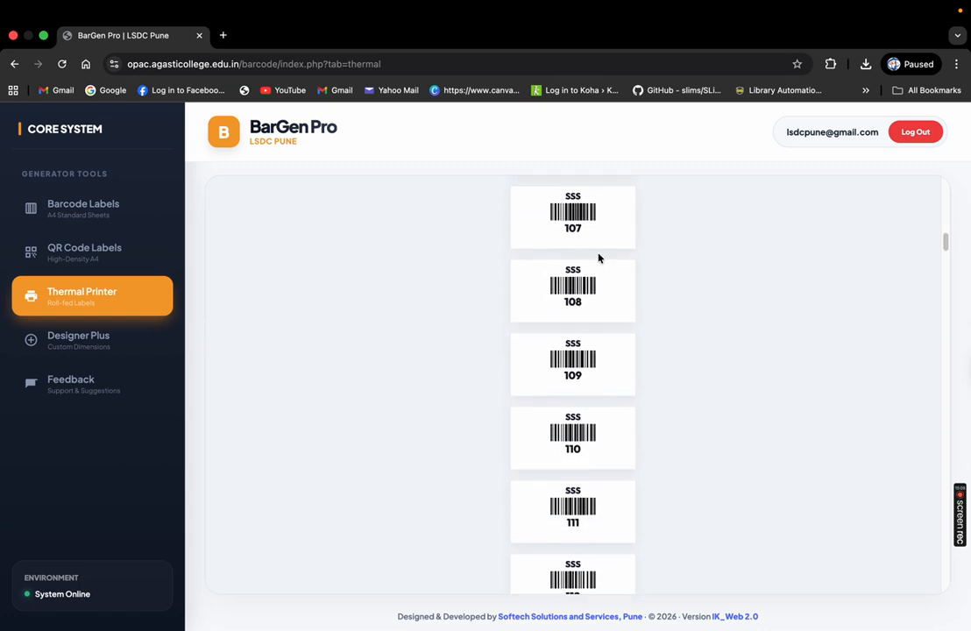
Open a 101-page Save as PDF print preview of the SSS labels
scroll(687, 414, "up", 8)
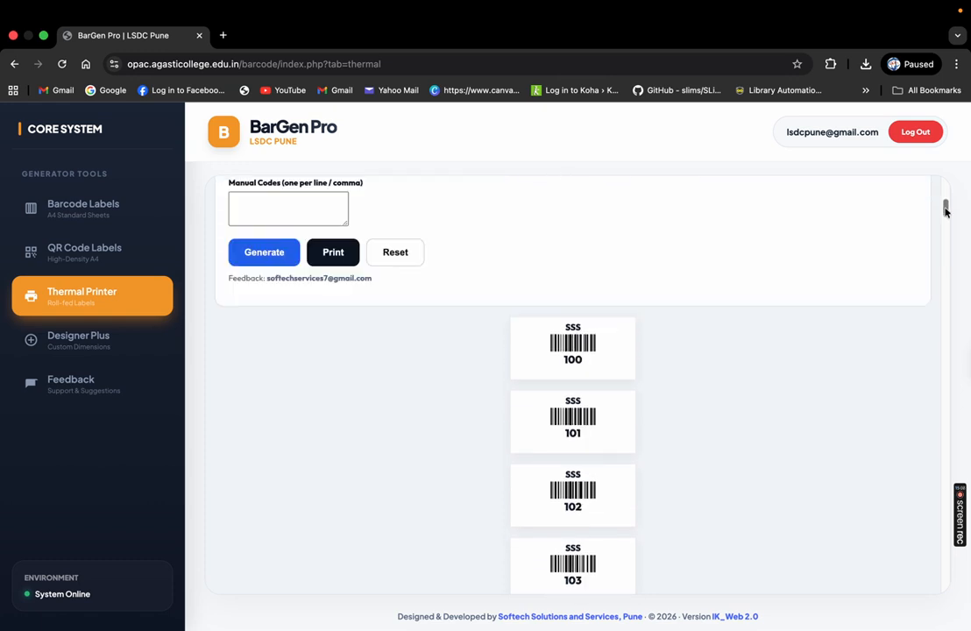
left_click(331, 428)
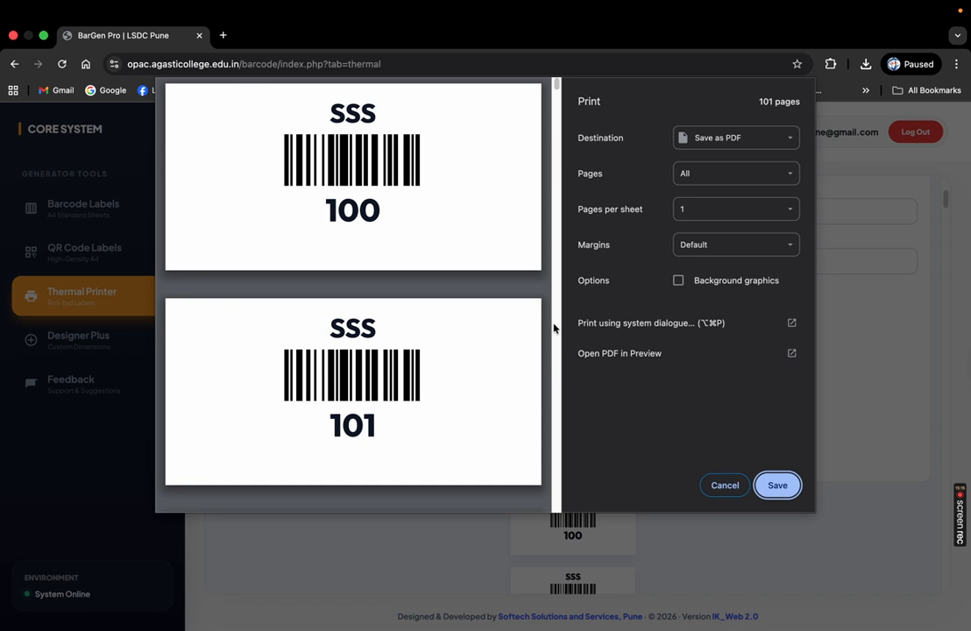
Cancel printing and regenerate the thermal labels with a 38 mm label width
left_click(711, 486)
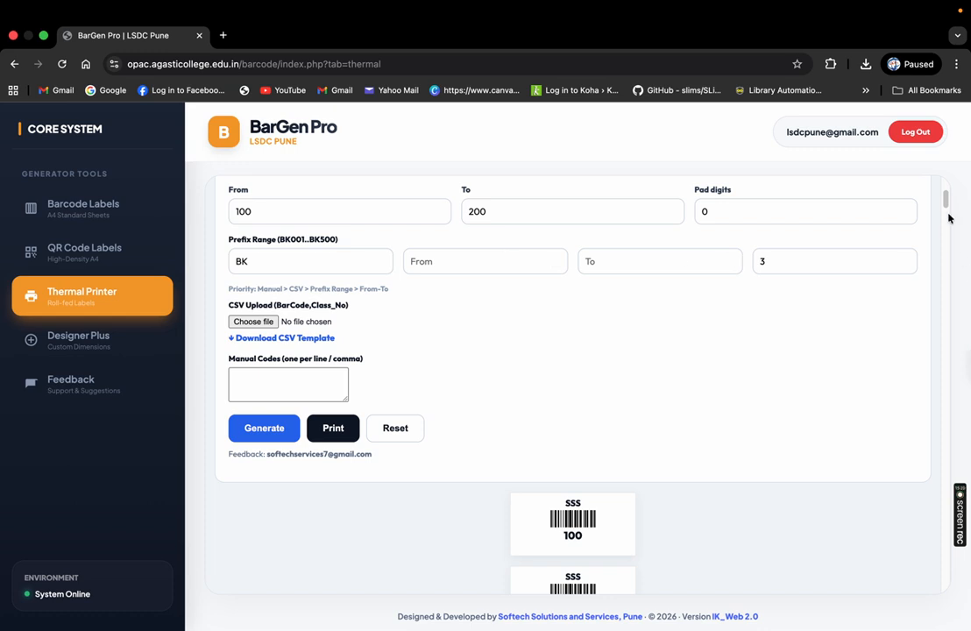
scroll(819, 175, "up", 5)
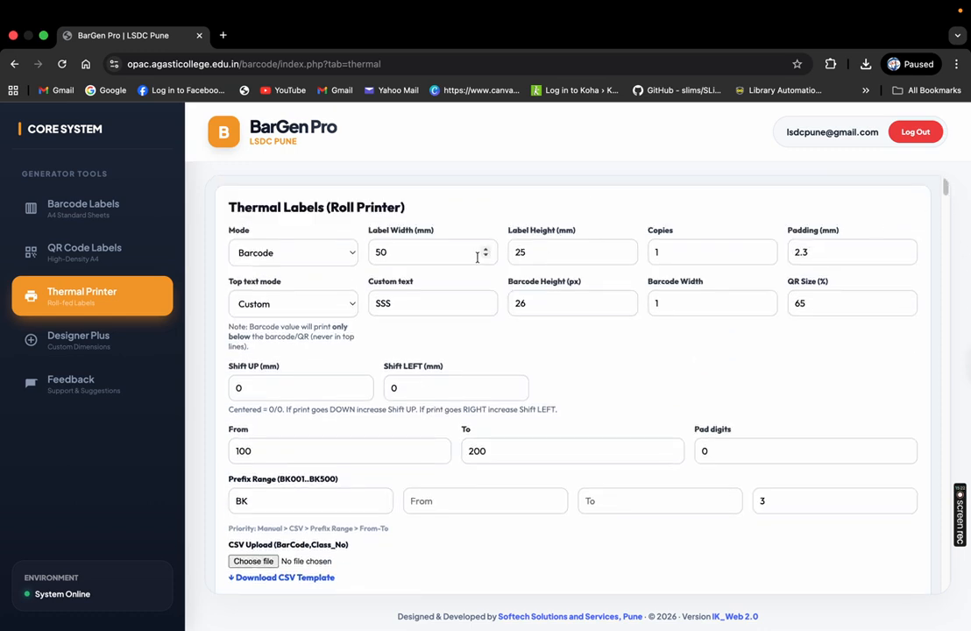
left_click_drag(407, 252, 249, 252)
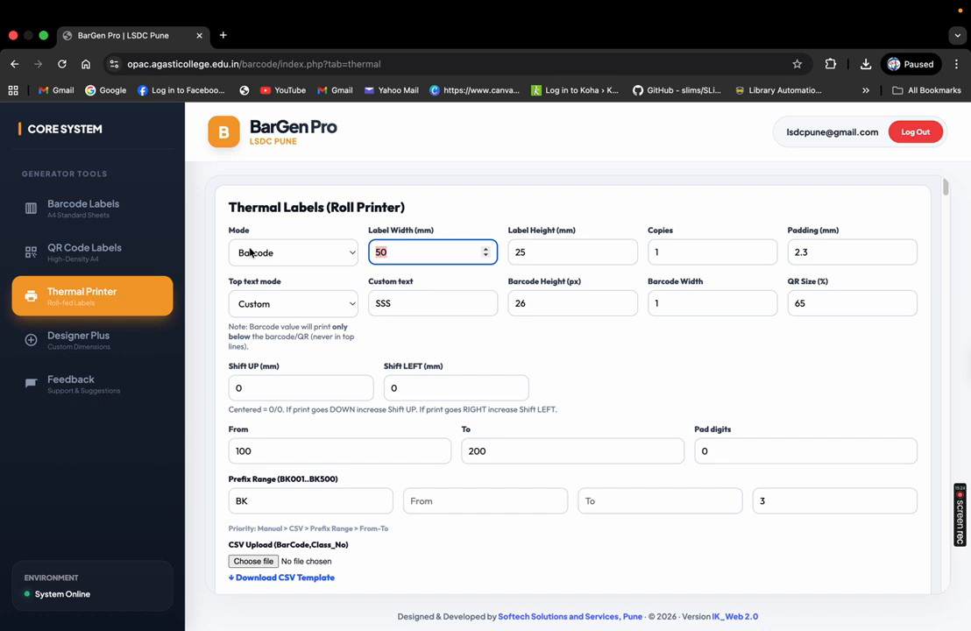
type("38")
scroll(947, 179, "down", 5)
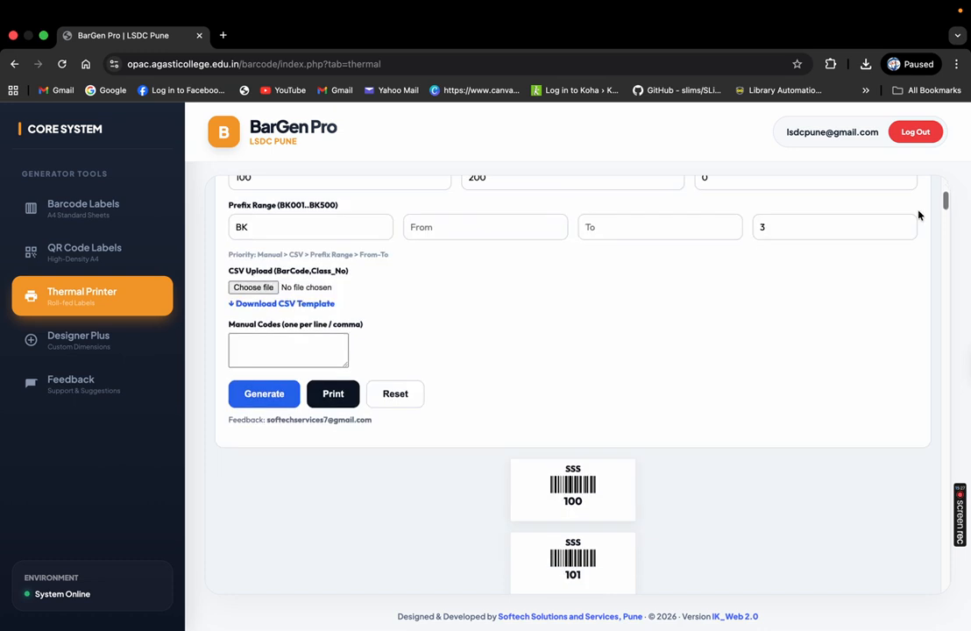
left_click(259, 394)
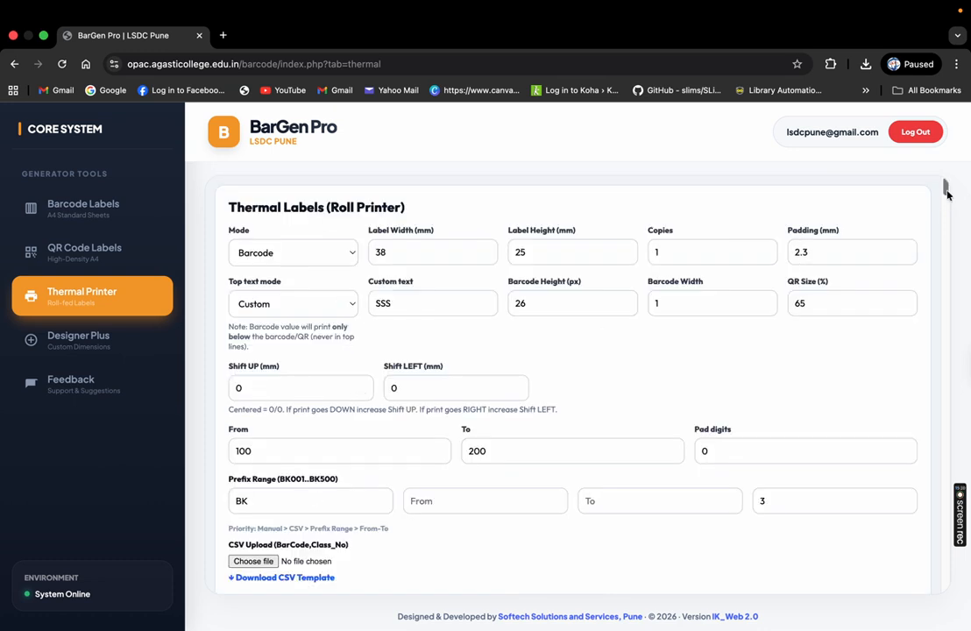
Review the narrower SSS label previews, then open and cancel their print preview
scroll(946, 228, "down", 6)
scroll(946, 219, "up", 5)
scroll(948, 236, "down", 10)
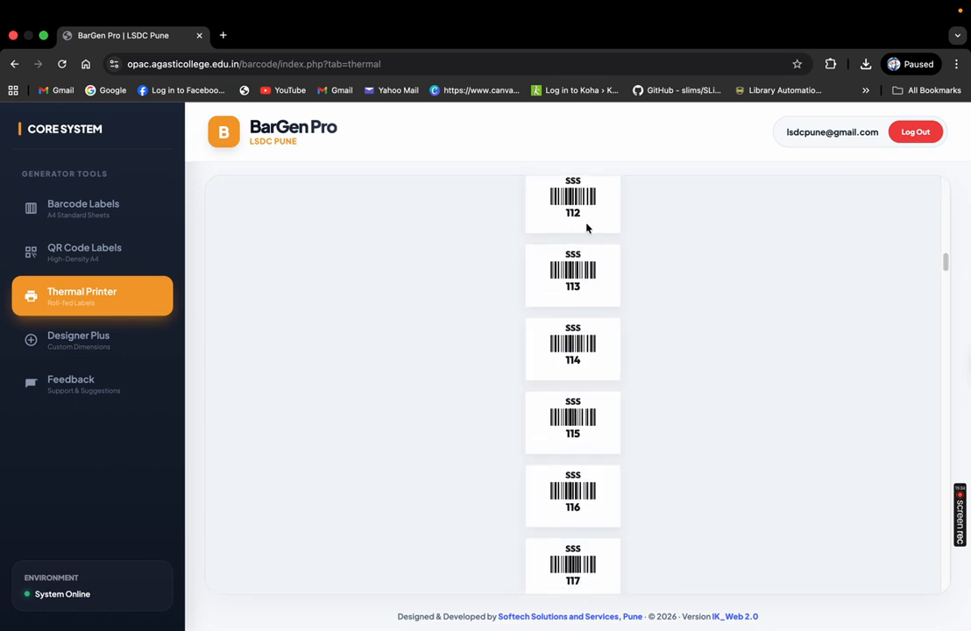
left_click_drag(944, 262, 944, 202)
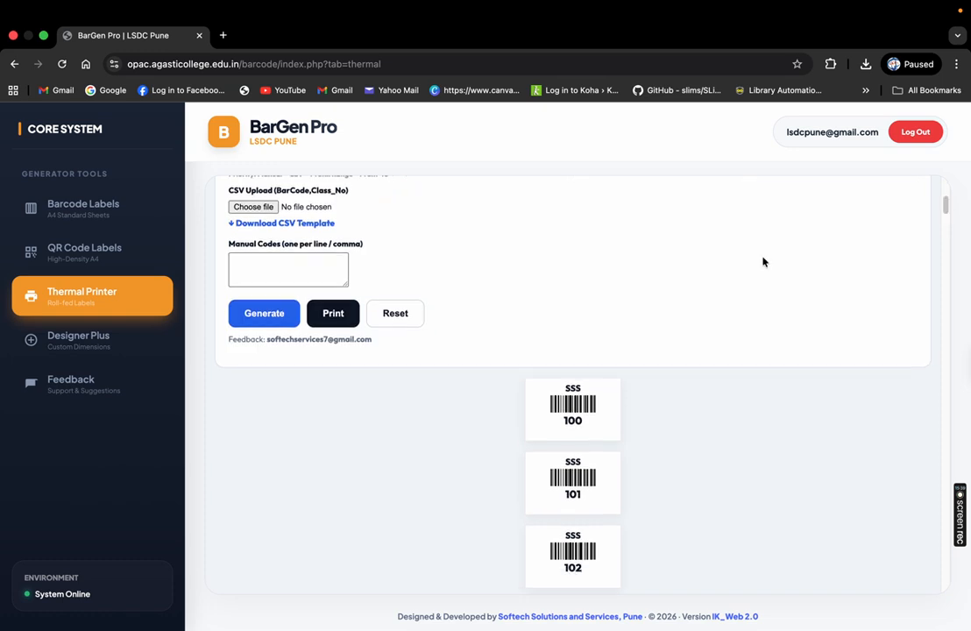
left_click(332, 317)
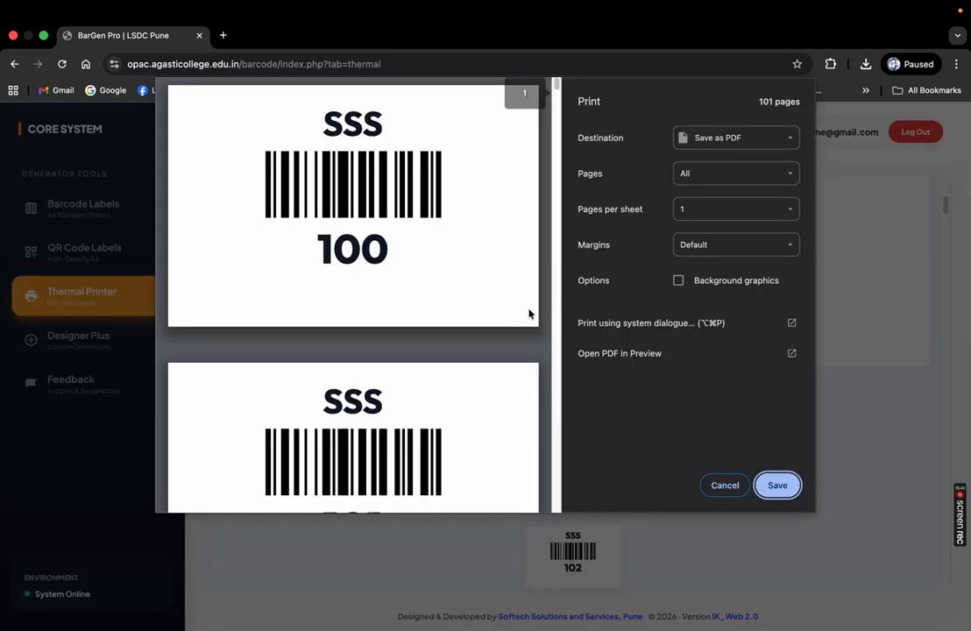
left_click(736, 485)
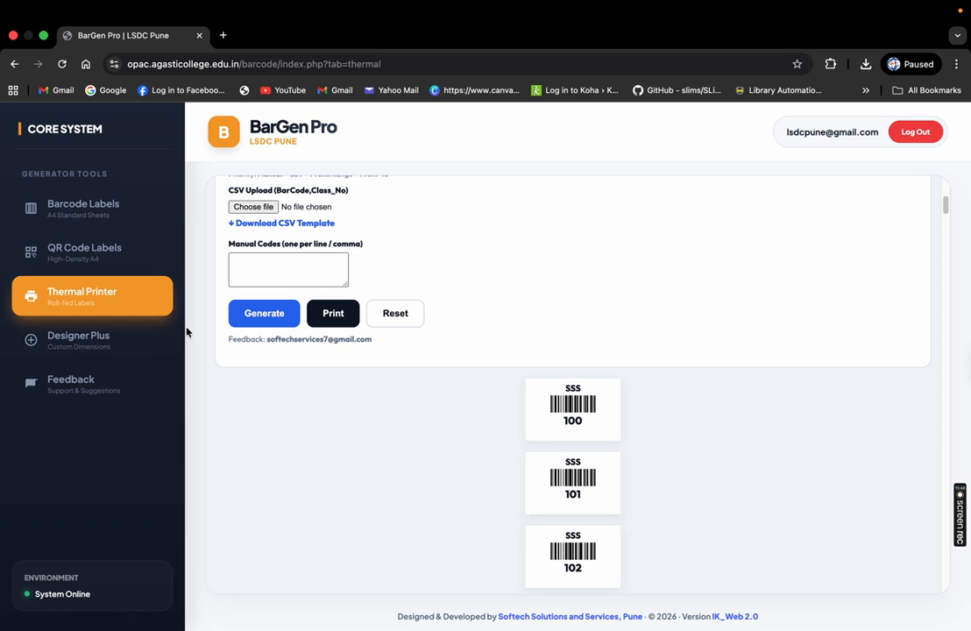
In Designer Plus, set the custom label output to Thermal Label and keep the code type as Barcode
left_click(138, 328)
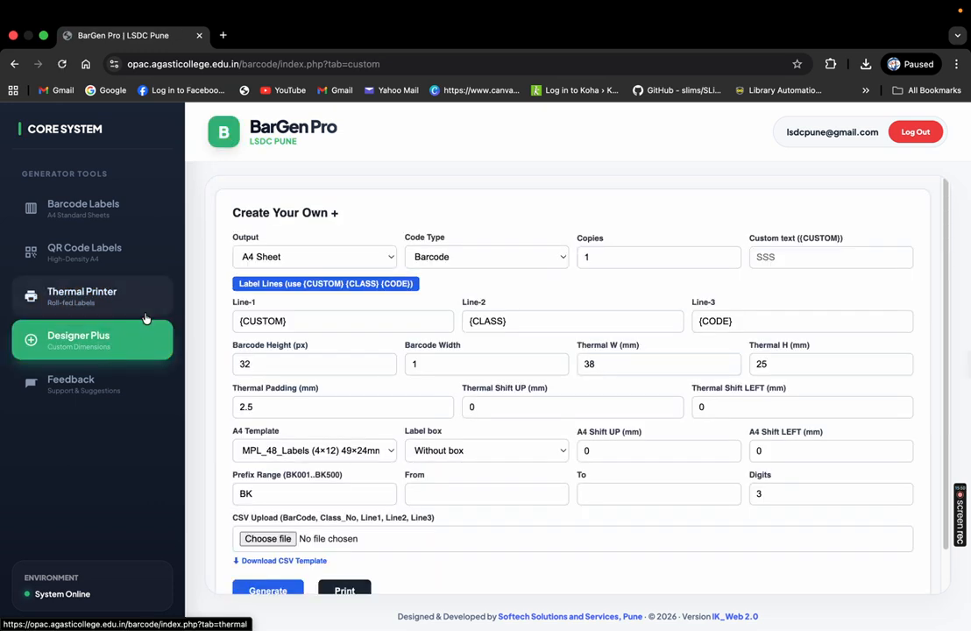
left_click_drag(211, 199, 403, 217)
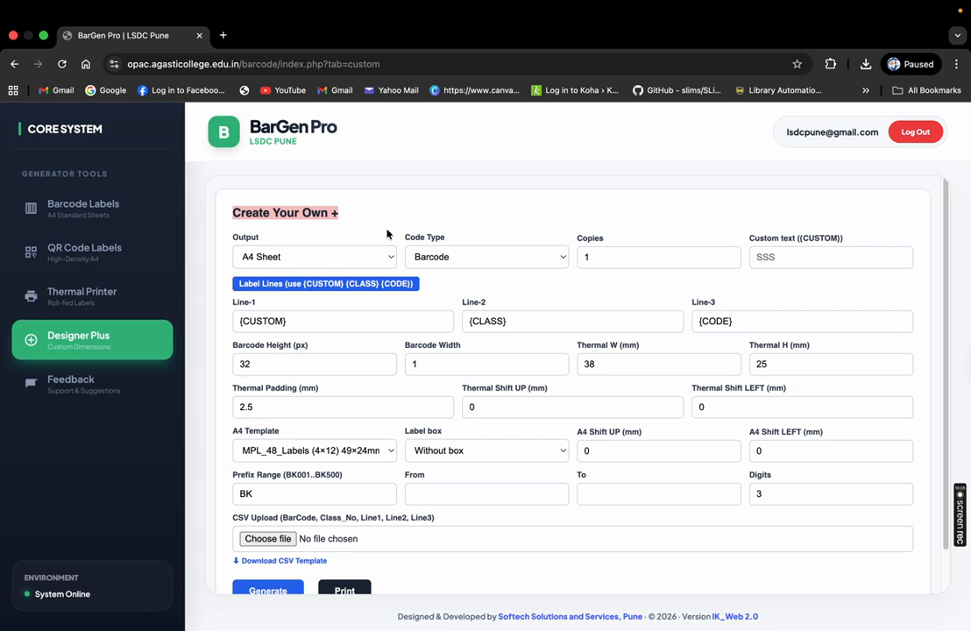
left_click(331, 260)
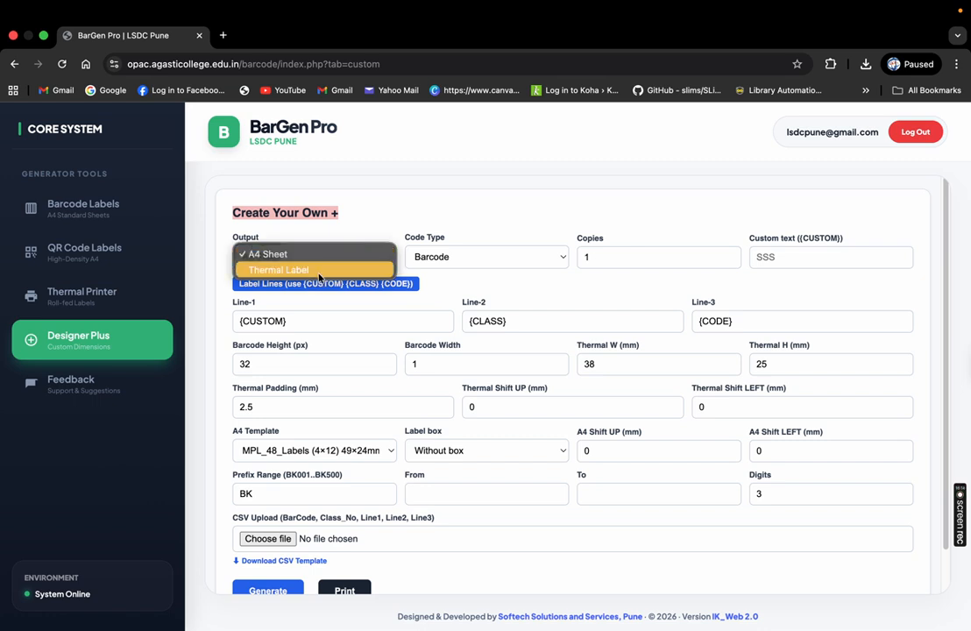
left_click(273, 253)
left_click(304, 260)
left_click(298, 254)
left_click(298, 256)
left_click(297, 270)
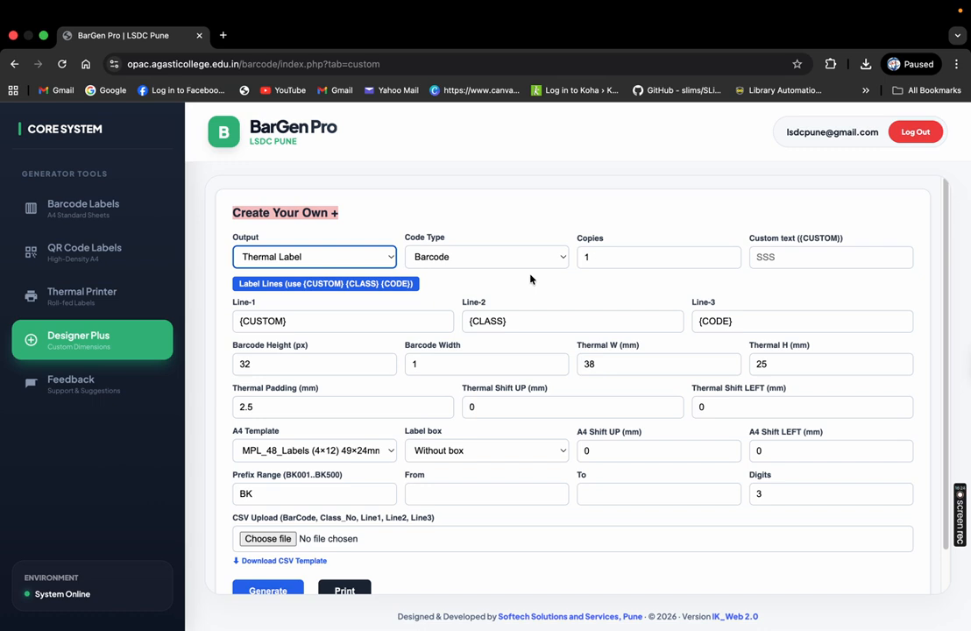
left_click(491, 257)
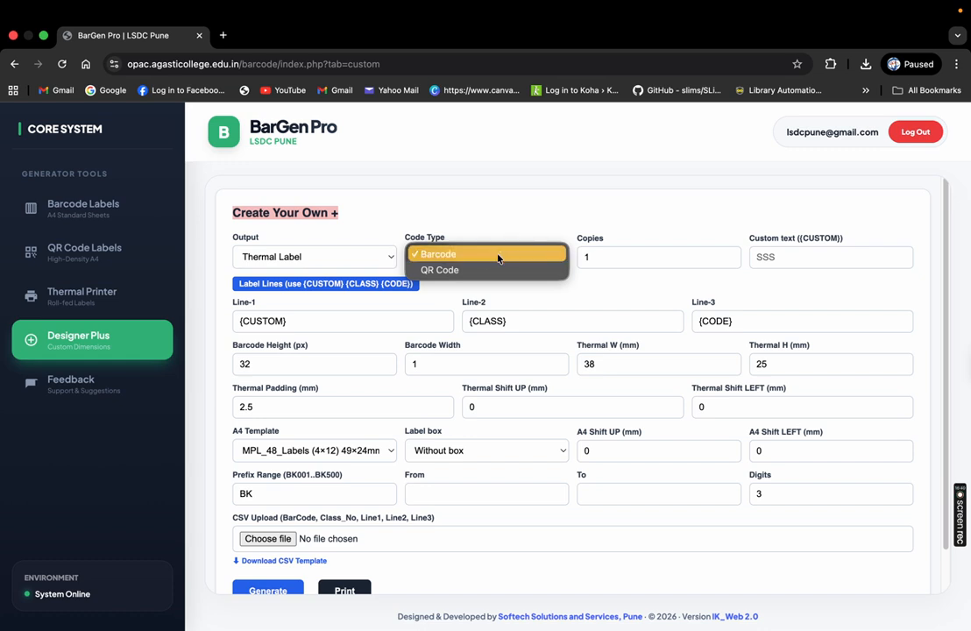
left_click(473, 254)
left_click(633, 256)
left_click(804, 259)
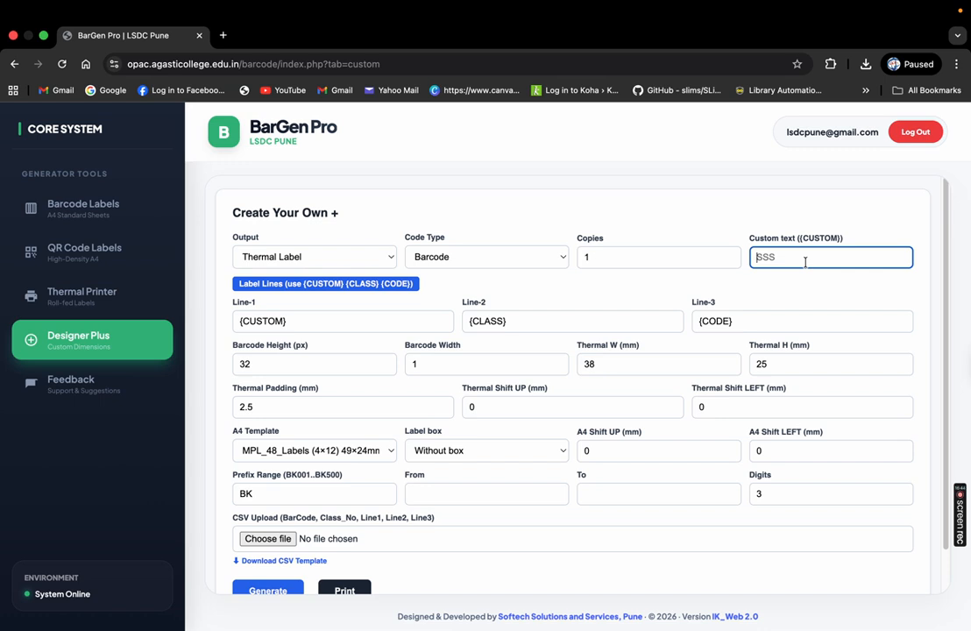
Enter the custom text Akshamudra and replace the Line-1 placeholder with Tshirt
type("Akshamudra")
left_click_drag(310, 319, 240, 320)
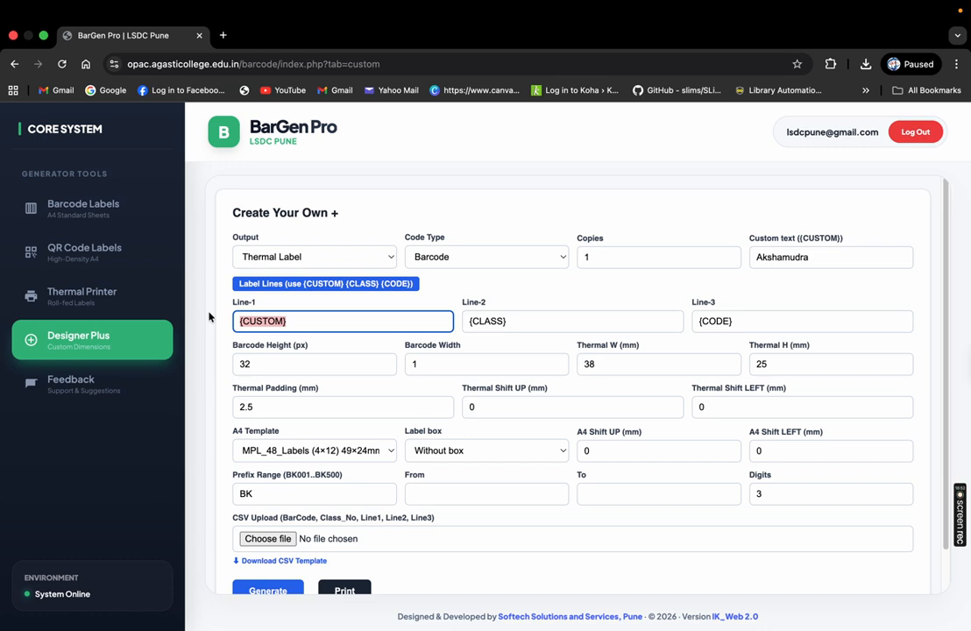
type("T")
type("shari")
key("BackSpace")
key("BackSpace")
key("BackSpace")
type("shirt")
Replace the Line-2 placeholder with SE and the Line-3 placeholder with MRP-200/-
left_click_drag(544, 325, 460, 324)
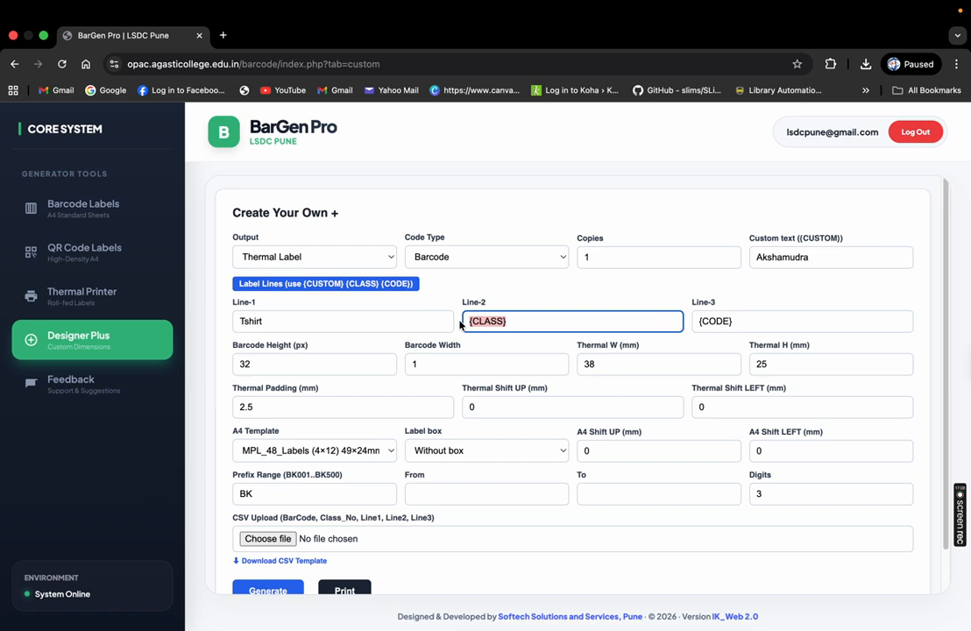
type("SE")
left_click_drag(762, 324, 689, 320)
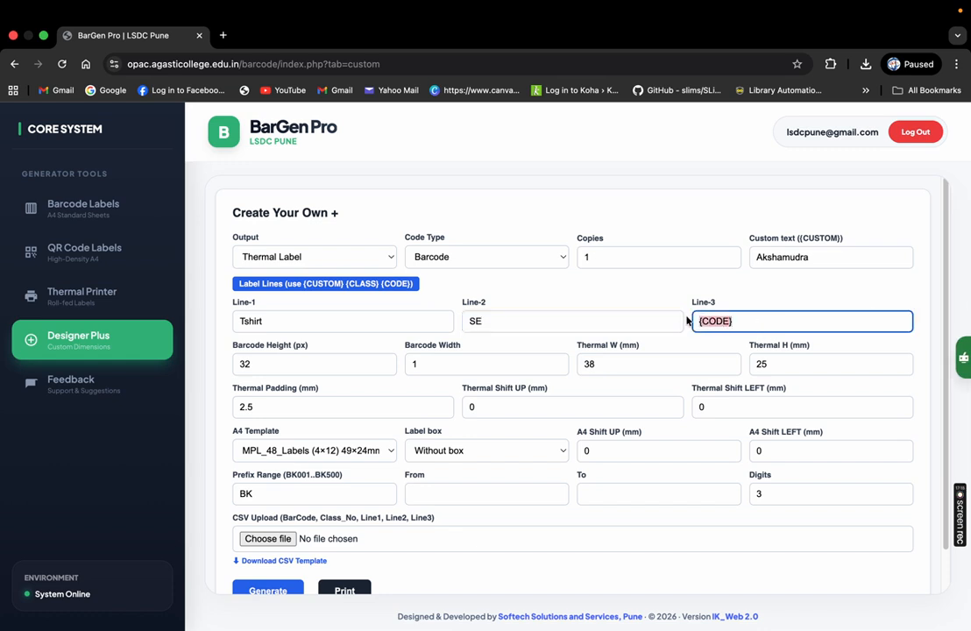
type("MRP-20")
key("BackSpace")
type("00/-")
Lower the barcode height to 22 px and check the 38×25 mm thermal label size
left_click(383, 368)
left_click(384, 368)
left_click(384, 368)
left_click(384, 368)
left_click(383, 369)
left_click(384, 369)
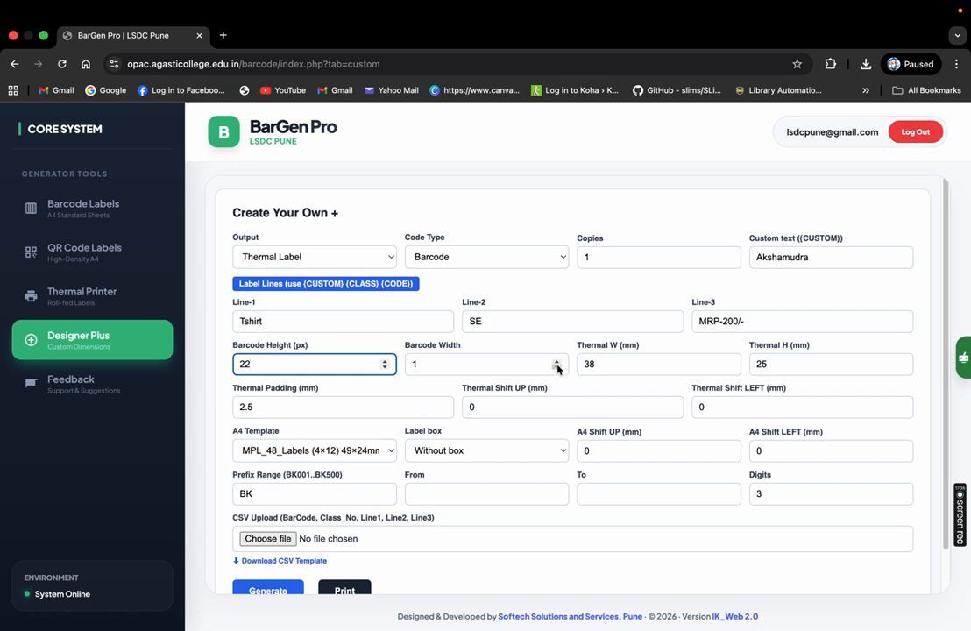
left_click(622, 362)
left_click(785, 362)
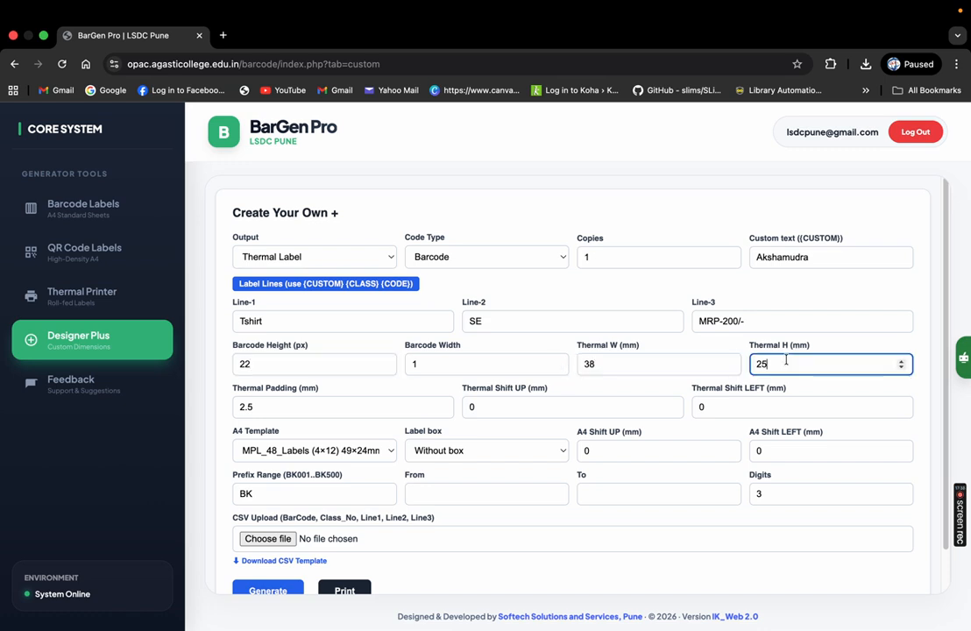
double_click(656, 370)
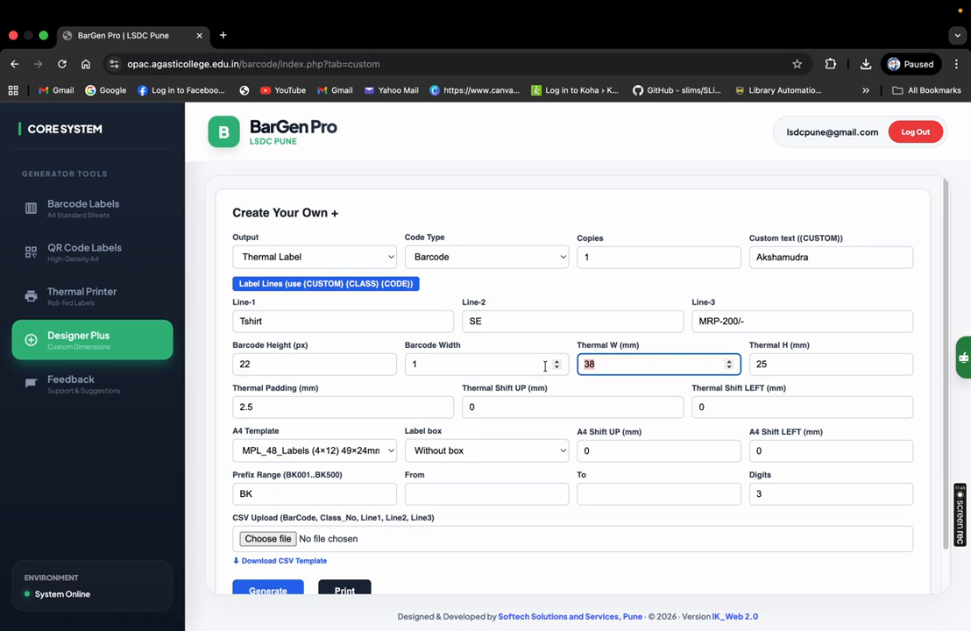
scroll(947, 297, "down", 2)
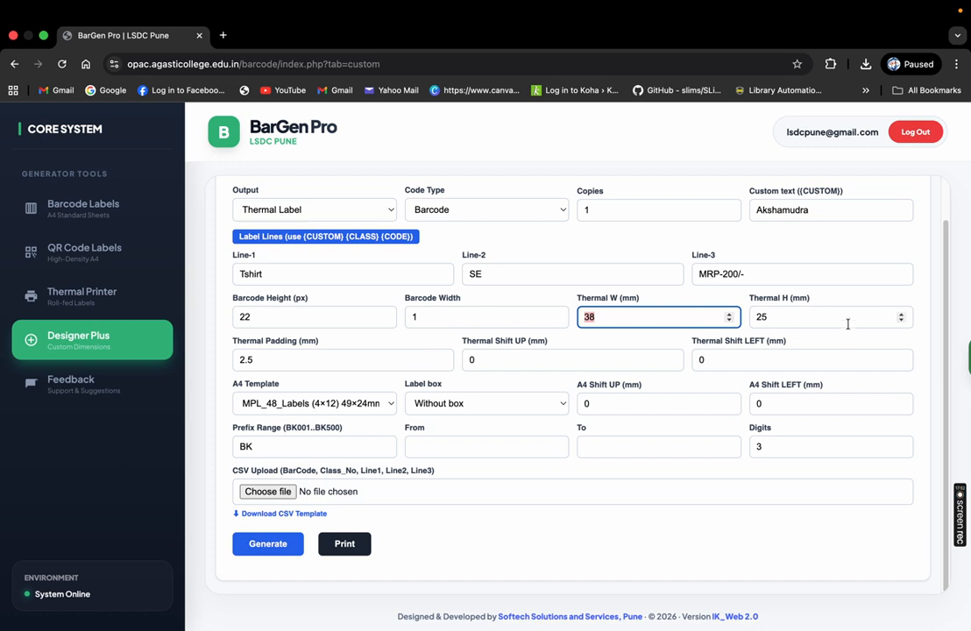
Clear the BK prefix and set the number range from 100 to 200
left_click(461, 449)
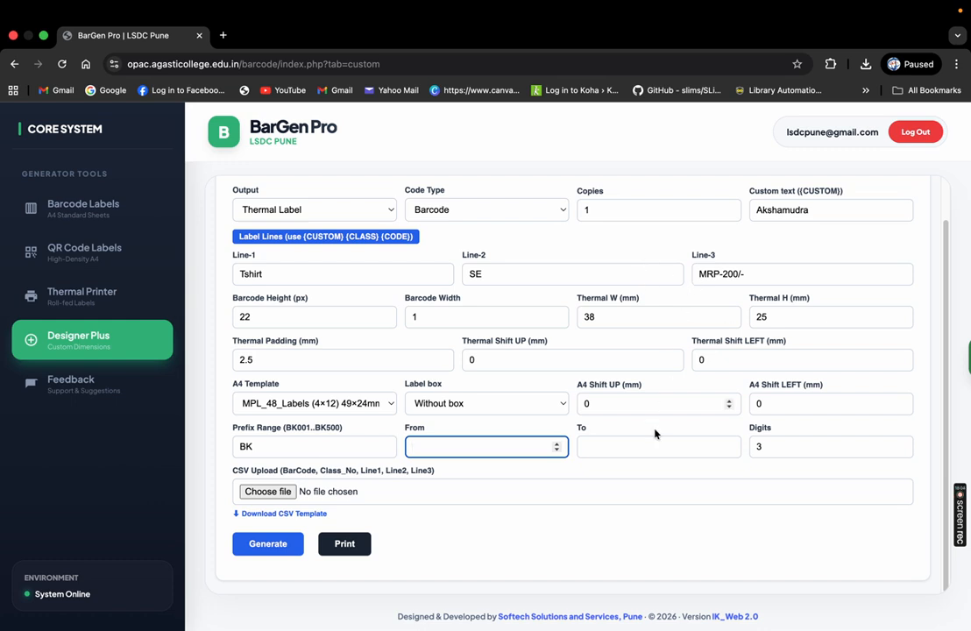
left_click(246, 446)
double_click(245, 446)
key("BackSpace")
left_click(446, 447)
type("100")
key("Tab")
type("2")
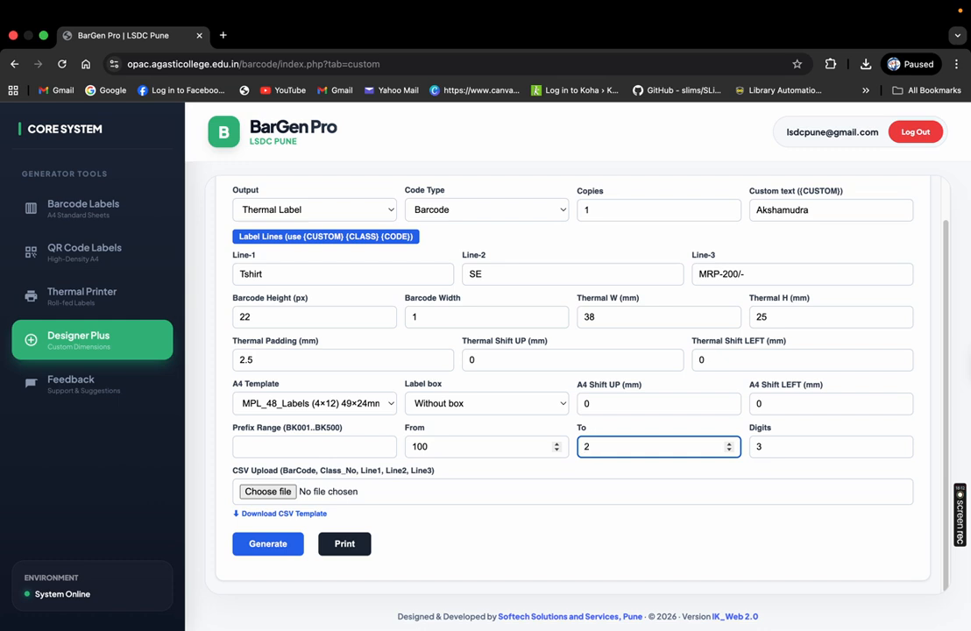
type("00")
Generate the labels and review the Tshirt / SE / MRP-200/- previews
left_click(289, 554)
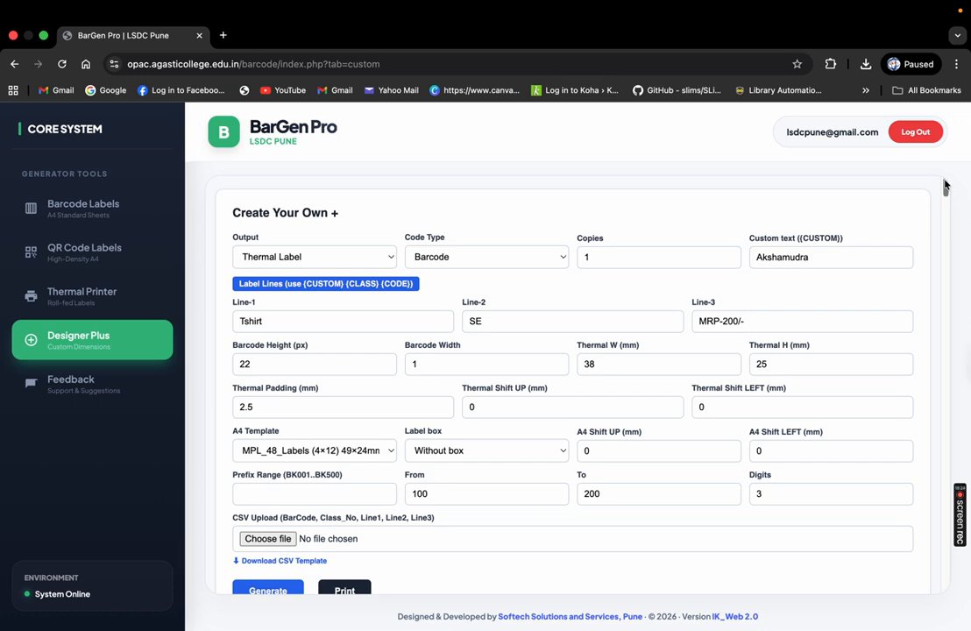
mouse_move(945, 192)
left_mouse_down()
mouse_move(945, 219)
mouse_move(945, 208)
left_mouse_up()
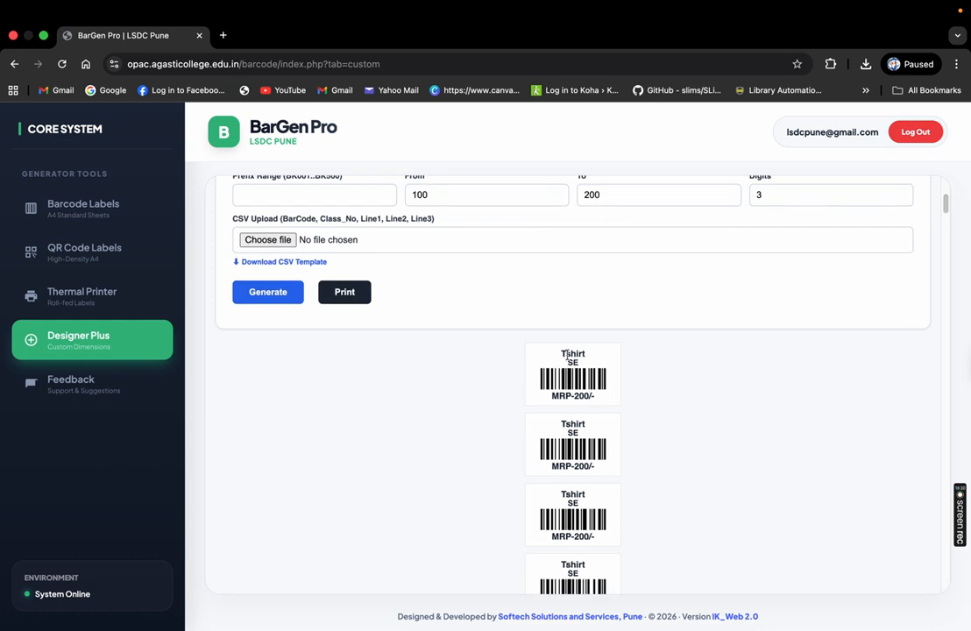
left_click_drag(585, 353, 594, 402)
mouse_move(946, 212)
left_mouse_down()
mouse_move(945, 184)
mouse_move(946, 212)
mouse_move(946, 202)
left_mouse_up()
Add the prefix TS and regenerate the 100–200 labels
left_click(644, 453)
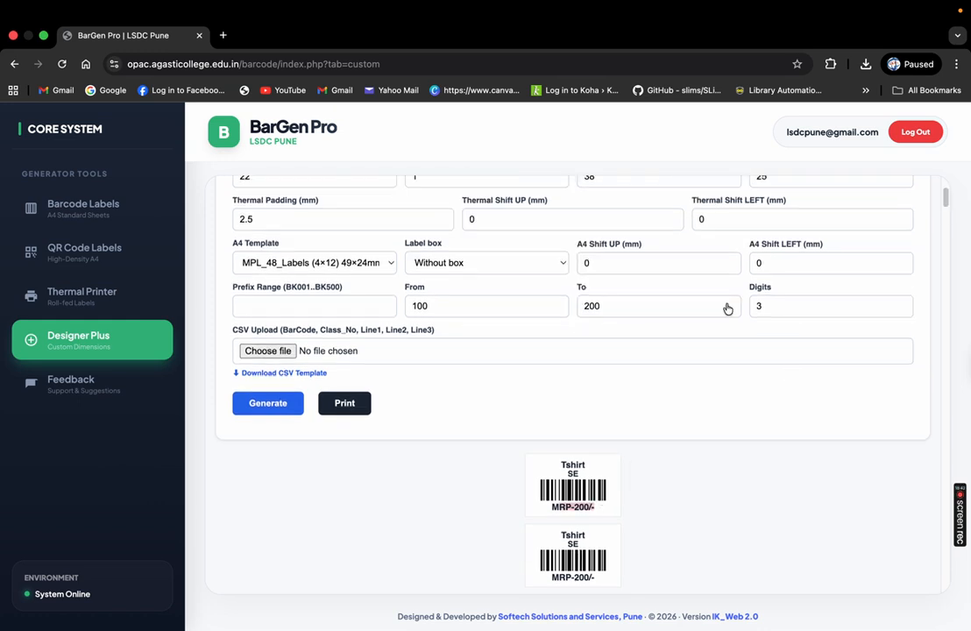
left_click(501, 313)
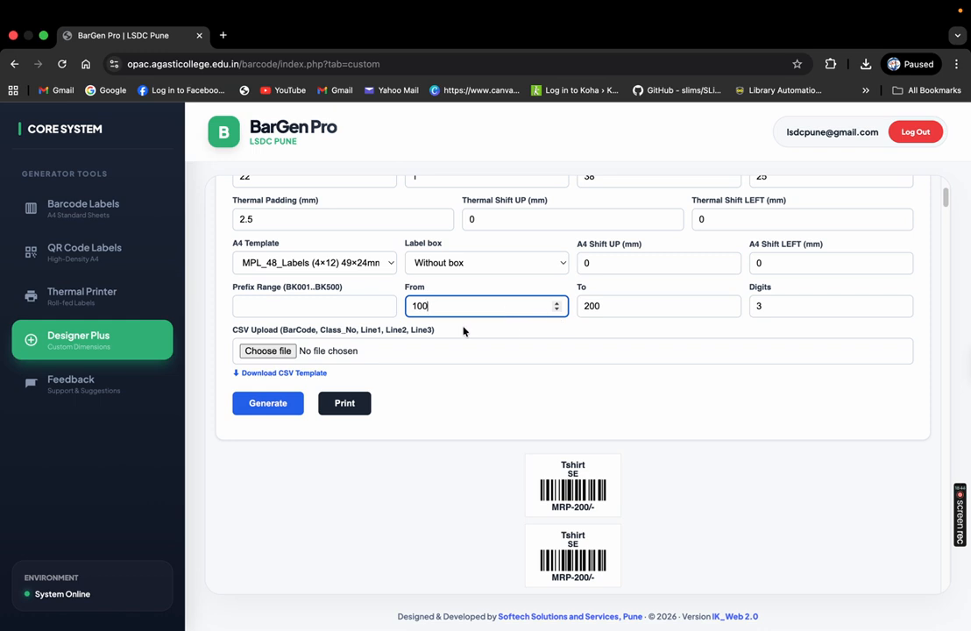
left_click(337, 303)
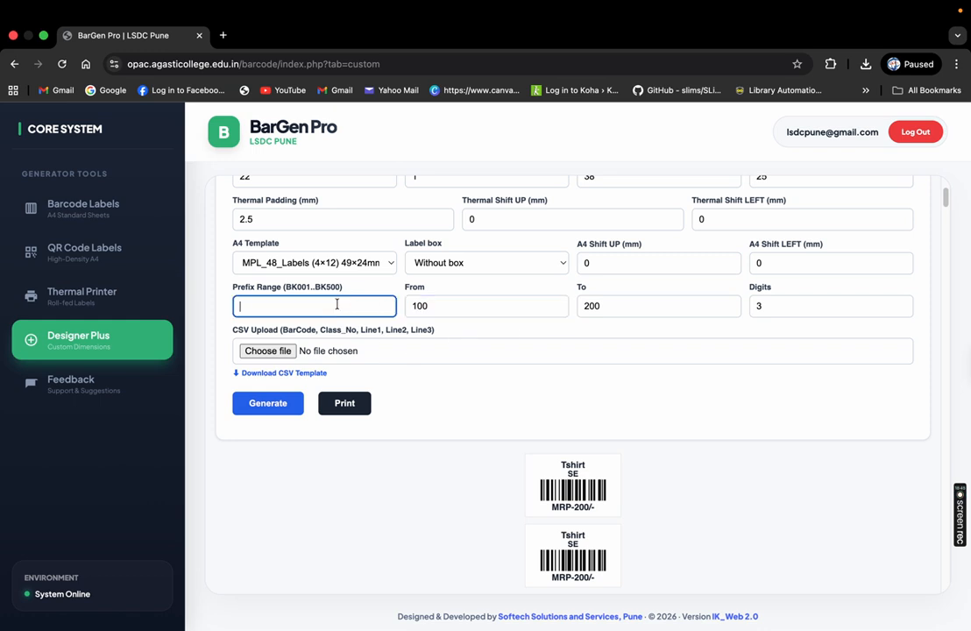
type("TS")
left_click(289, 404)
Inspect the regenerated previews showing the TS prefix, Tshirt, SE and MRP-200/-
mouse_move(946, 194)
left_mouse_down()
mouse_move(948, 247)
mouse_move(949, 207)
left_mouse_up()
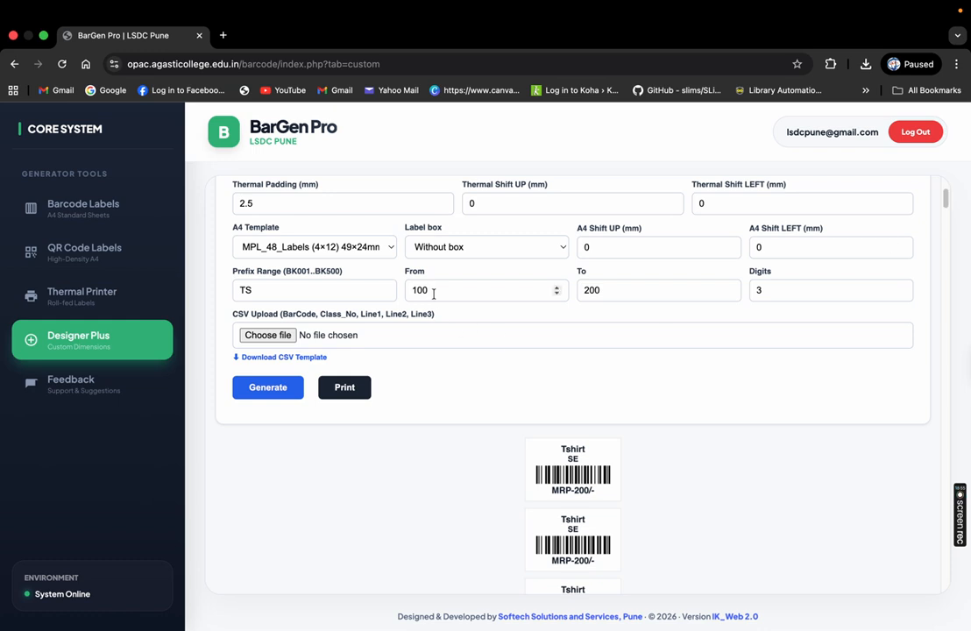
left_click_drag(350, 289, 144, 279)
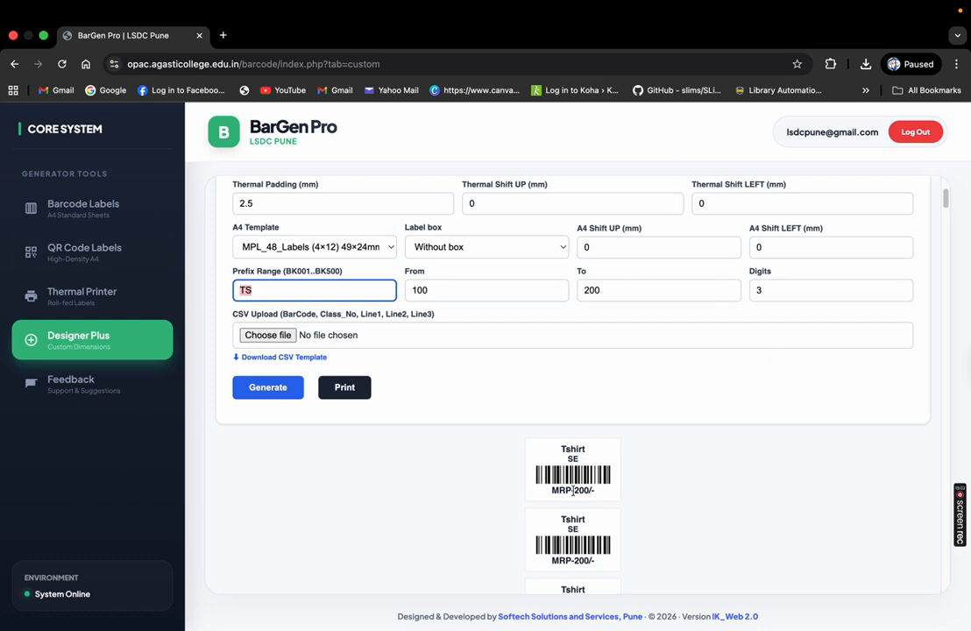
left_click_drag(553, 448, 577, 470)
left_click(583, 460)
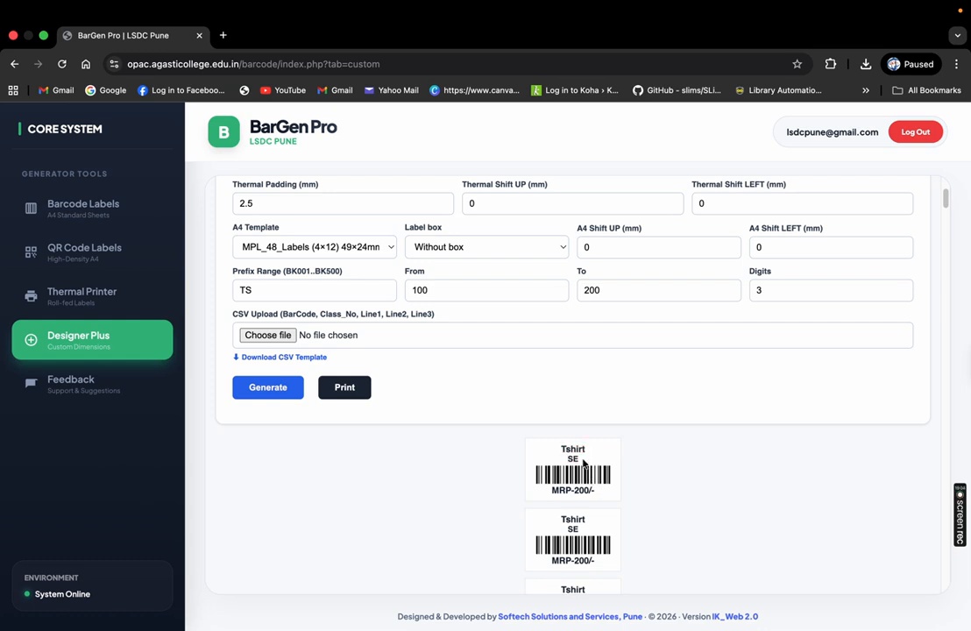
left_click_drag(552, 492, 603, 496)
left_click_drag(947, 200, 947, 191)
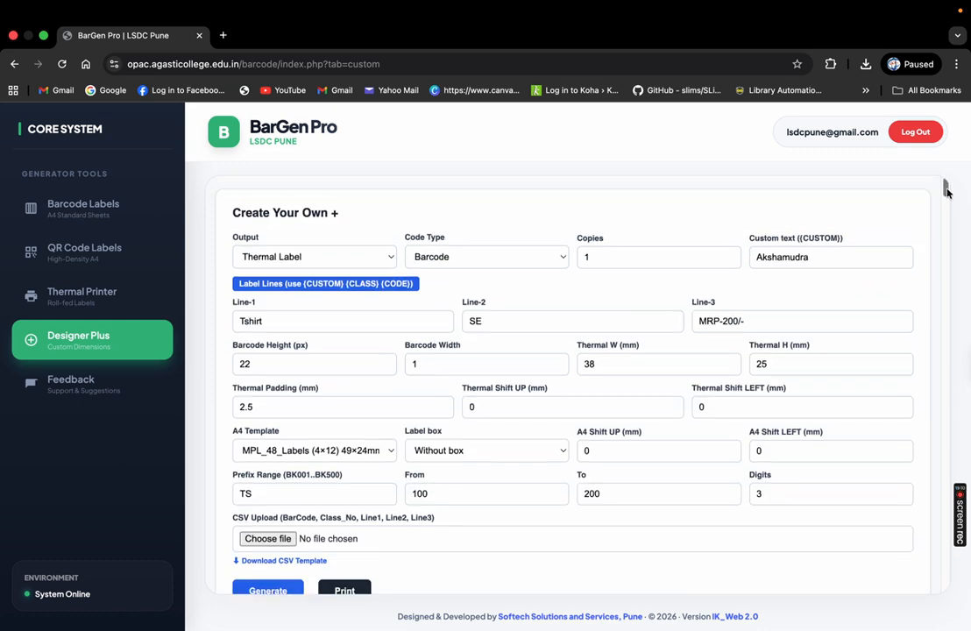
Regenerate the Tshirt labels as an A4 Sheet grid, review them, then go to Feedback
left_click(337, 256)
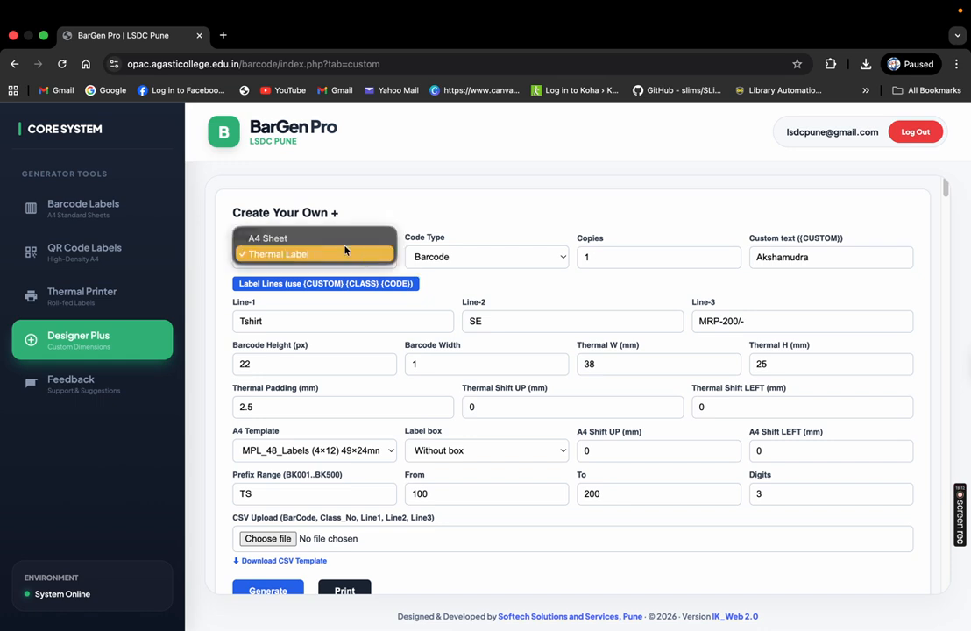
left_click(342, 238)
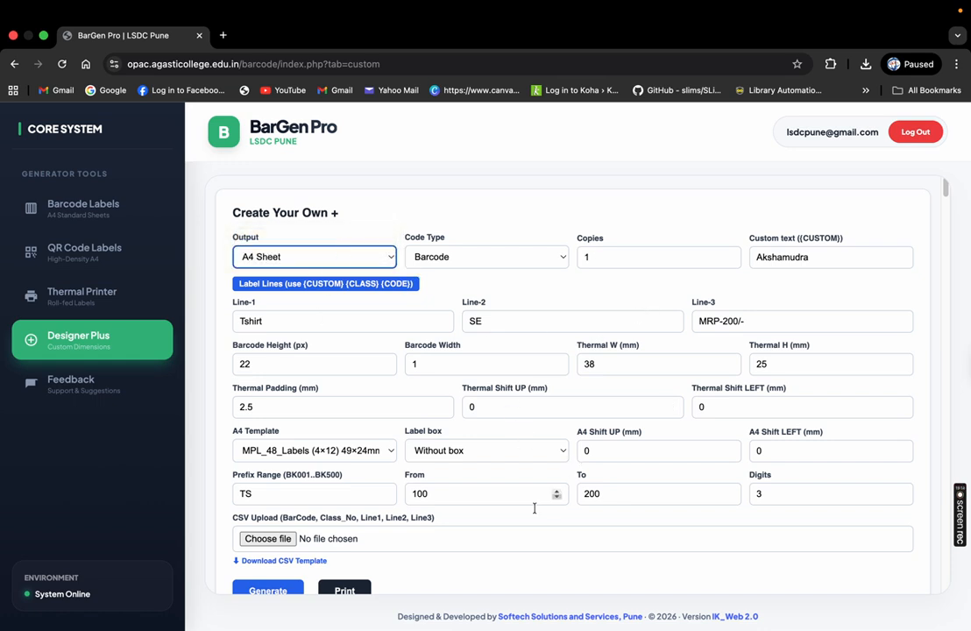
left_click(263, 585)
mouse_move(947, 203)
left_mouse_down()
mouse_move(938, 437)
mouse_move(952, 189)
left_mouse_up()
scroll(945, 266, "down", 1)
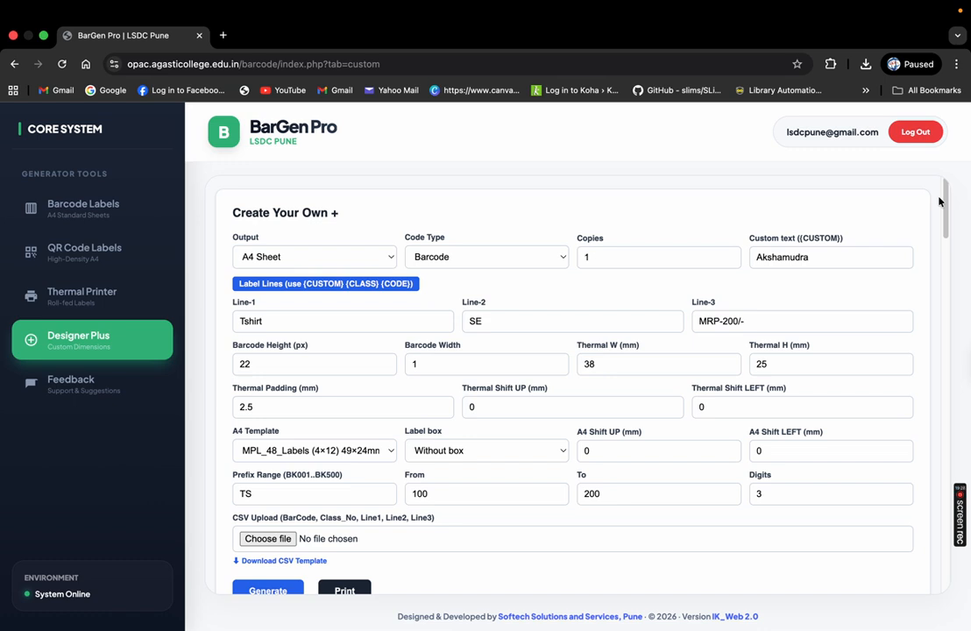
mouse_move(945, 209)
left_mouse_down()
mouse_move(949, 275)
mouse_move(963, 201)
left_mouse_up()
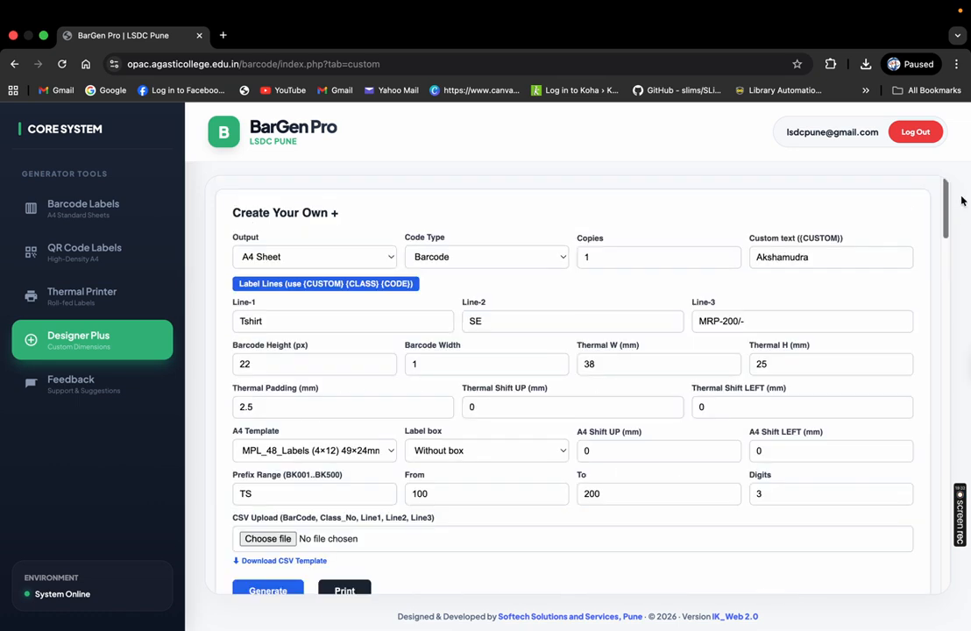
left_click(79, 383)
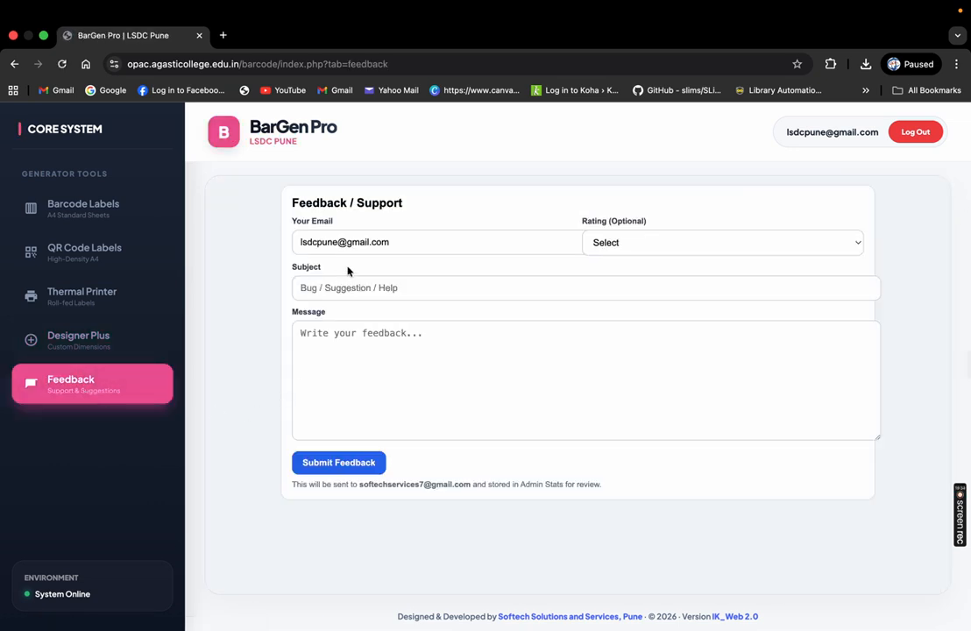
Look over the Feedback rating, subject and message fields unsubmitted, then return to Barcode Labels (A4)
left_click(602, 251)
left_click(625, 330)
left_click(635, 259)
left_click(331, 293)
left_click(335, 288)
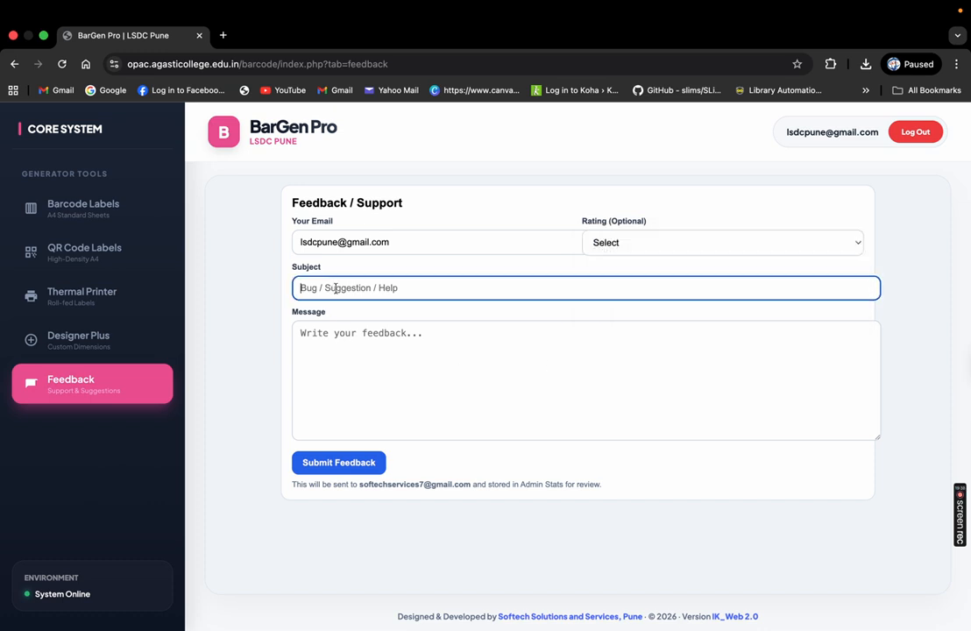
left_click(332, 344)
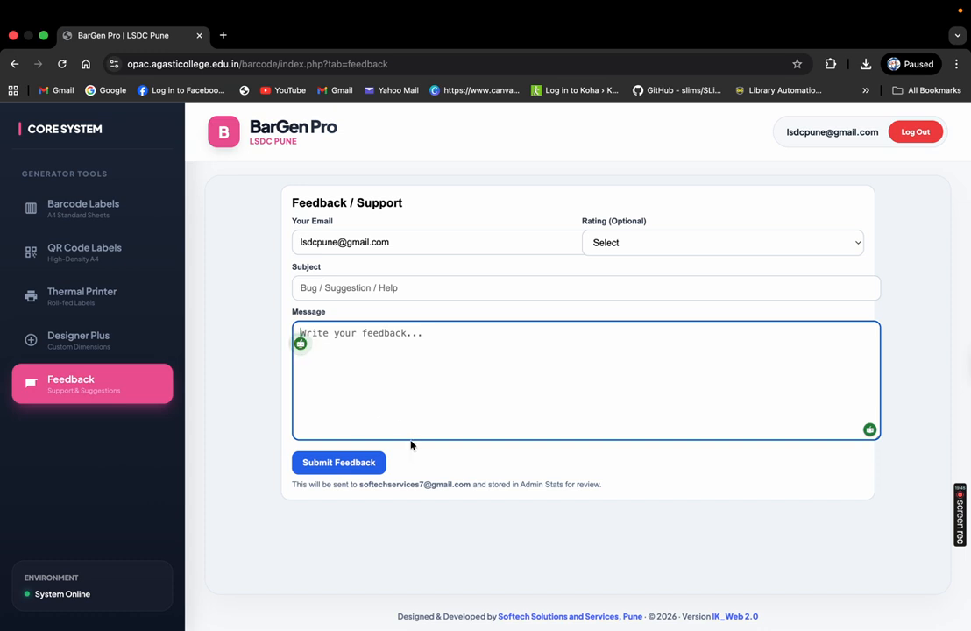
left_click(106, 218)
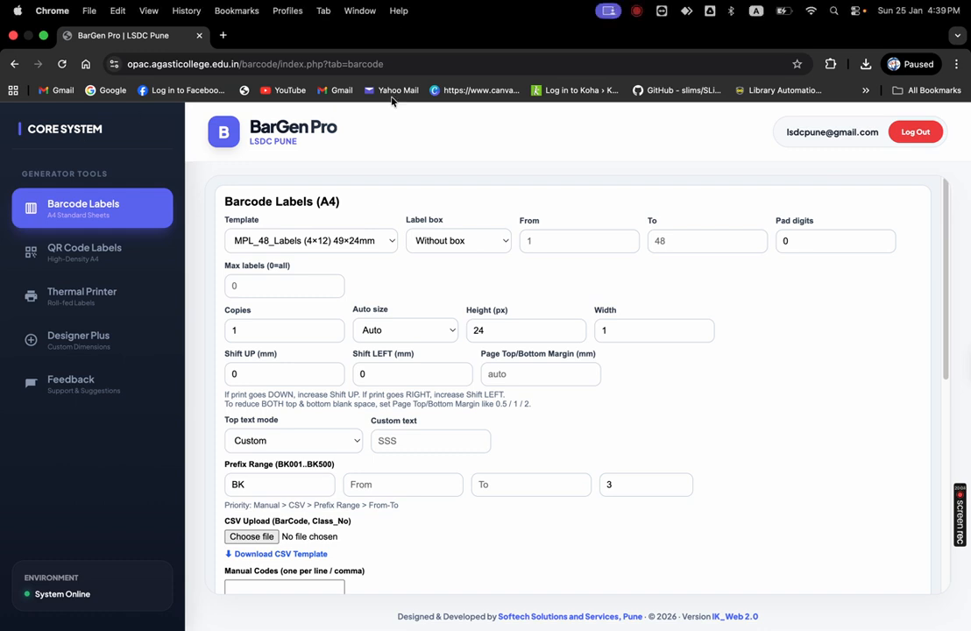
Go through QR Code Labels to the Thermal Printer form and leave it in Barcode mode
left_click_drag(316, 202, 340, 202)
left_click(124, 248)
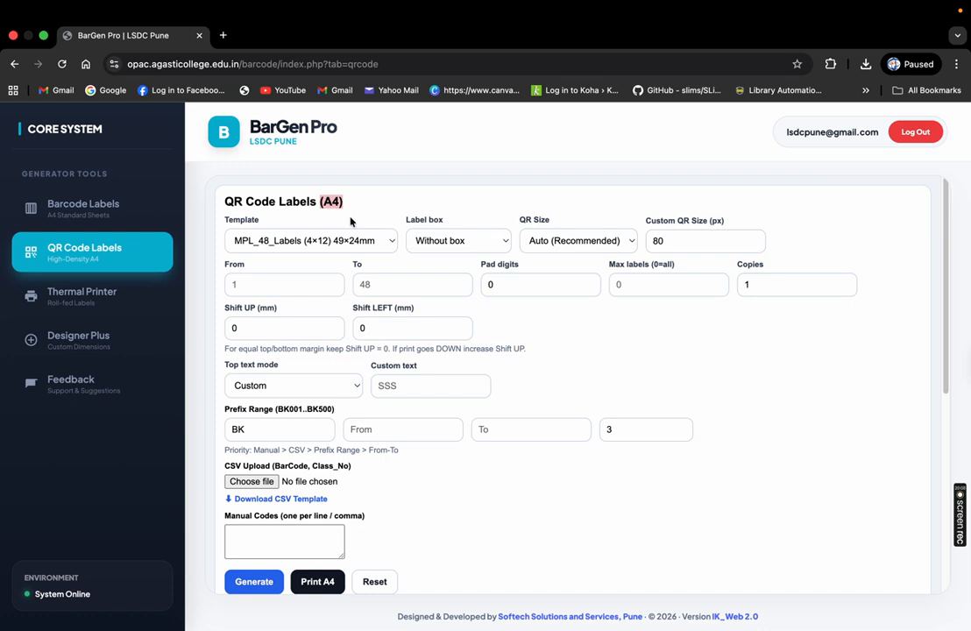
left_click(149, 298)
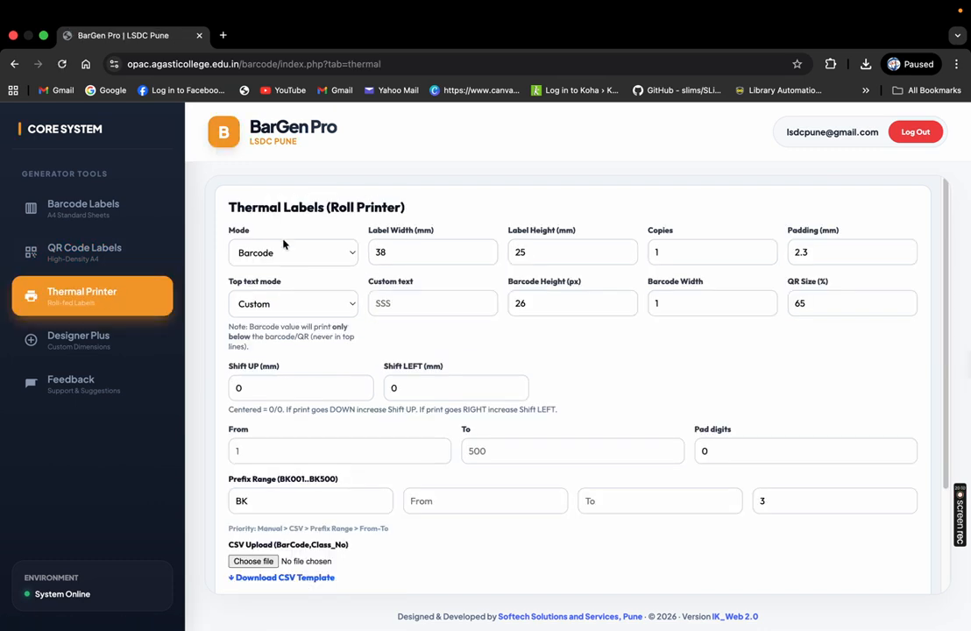
left_click(297, 254)
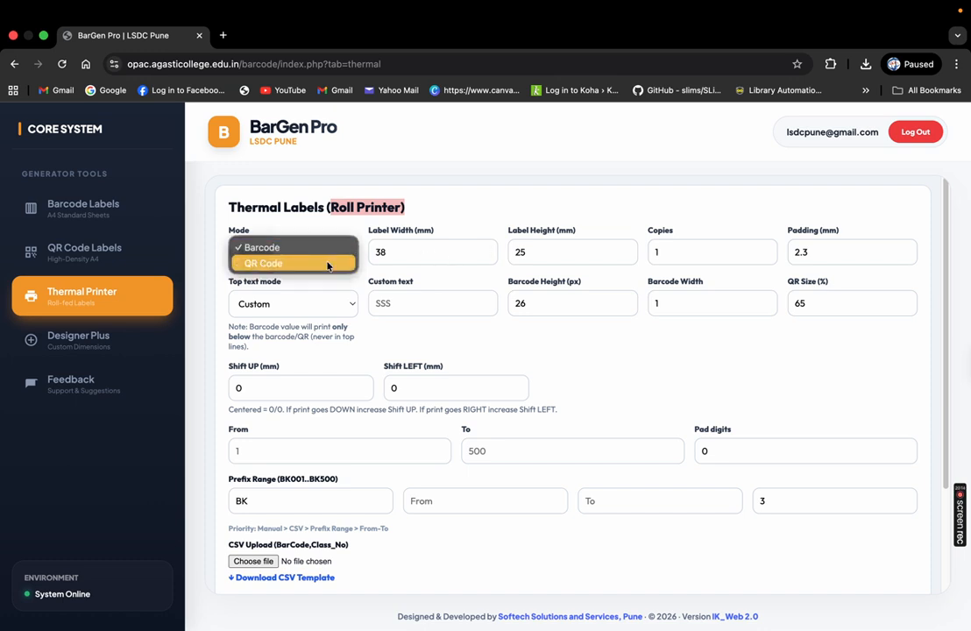
left_click(450, 256)
left_click(444, 253)
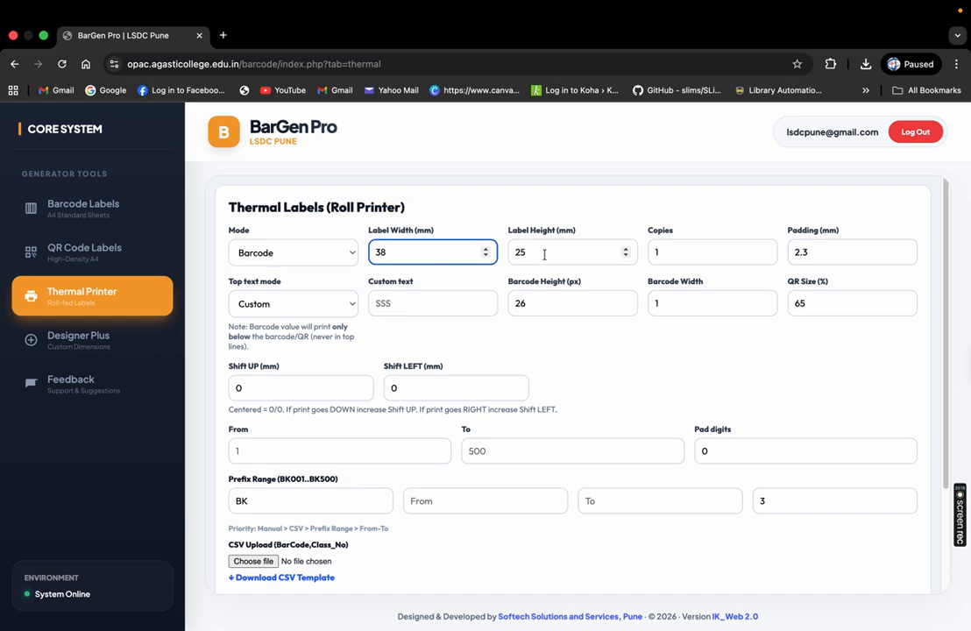
left_click(428, 304)
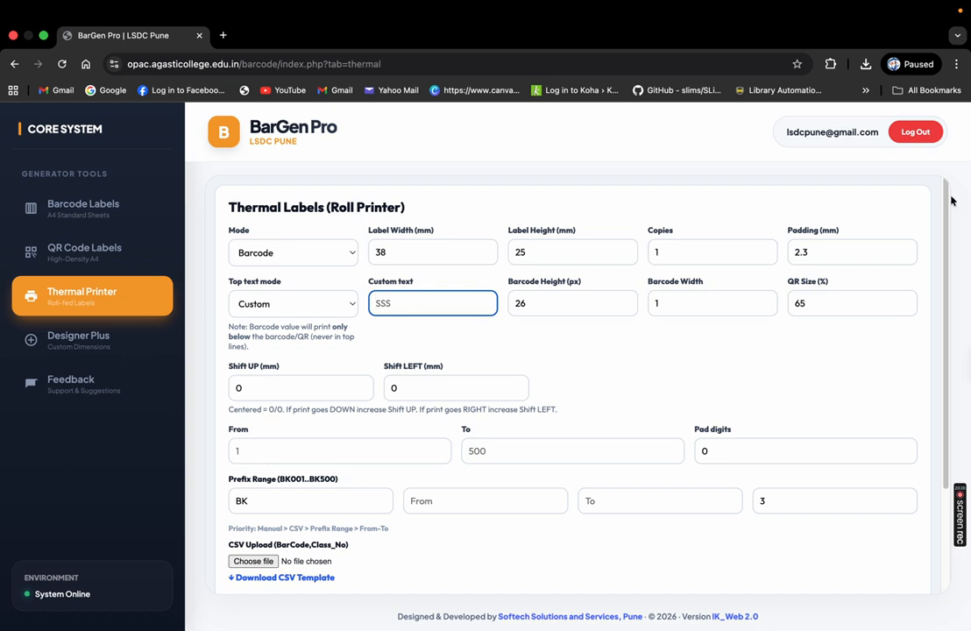
scroll(621, 420, "down", 3)
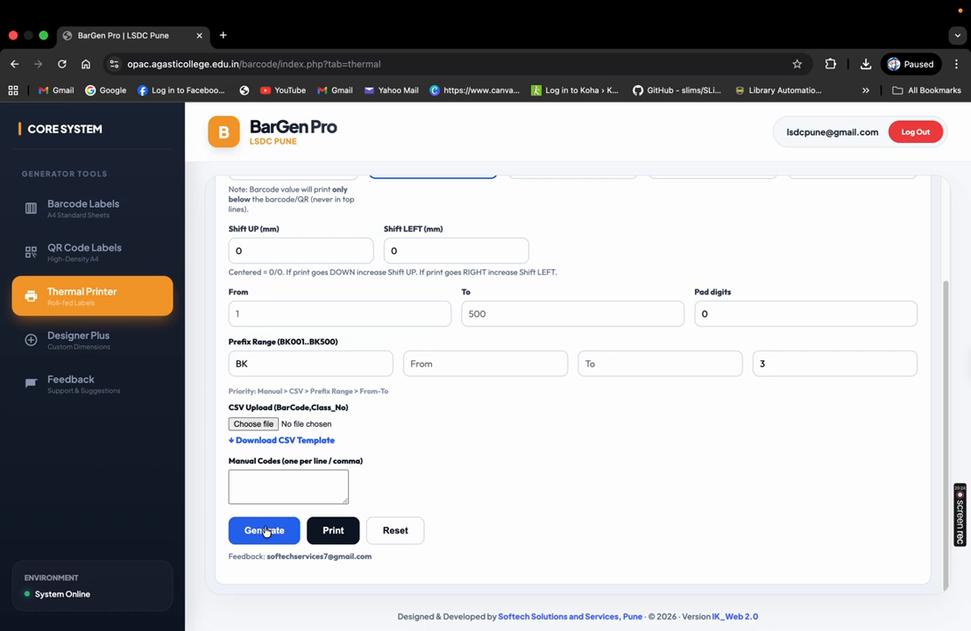
Reopen Designer Plus with output left at A4 Sheet, then return to Barcode Labels via Feedback
left_click(137, 358)
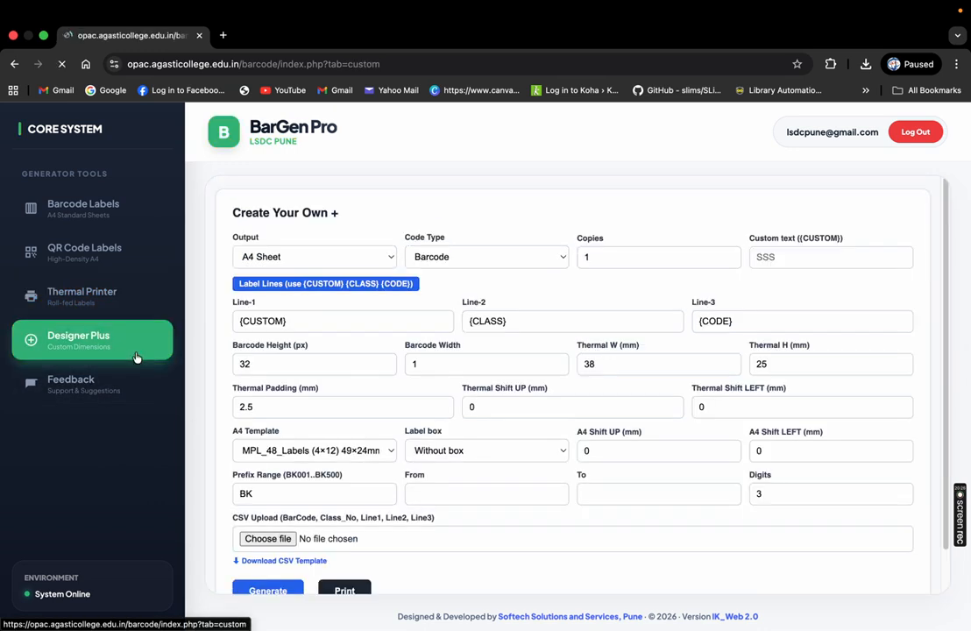
left_click(337, 255)
left_click(547, 270)
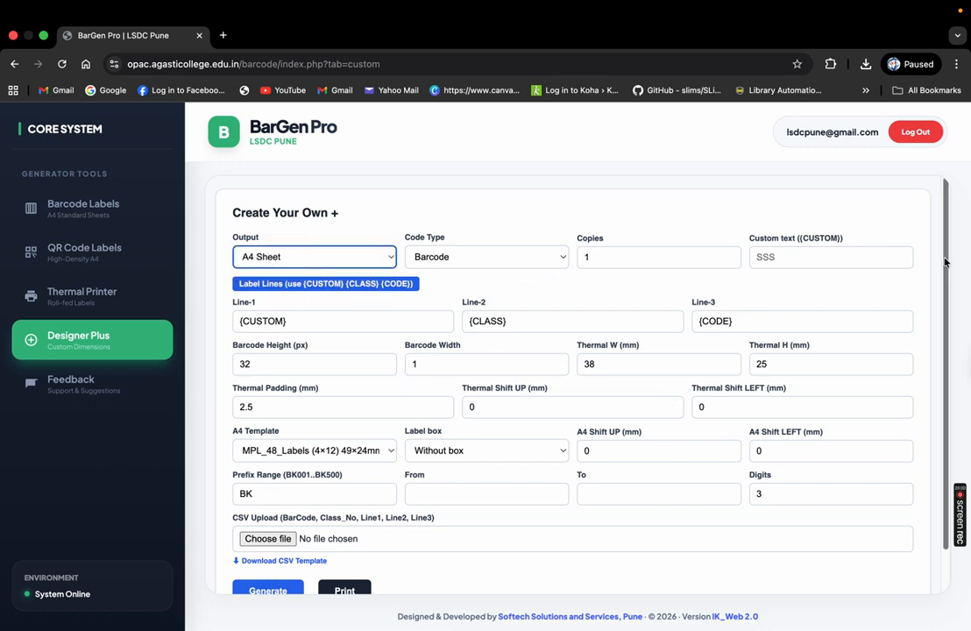
scroll(669, 343, "down", 1)
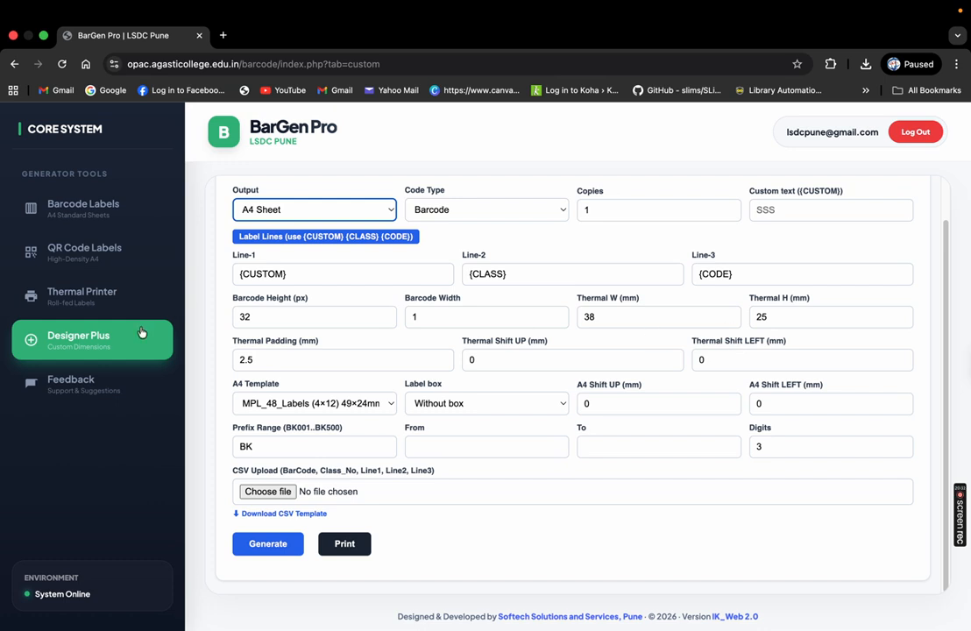
left_click(91, 388)
left_click(79, 219)
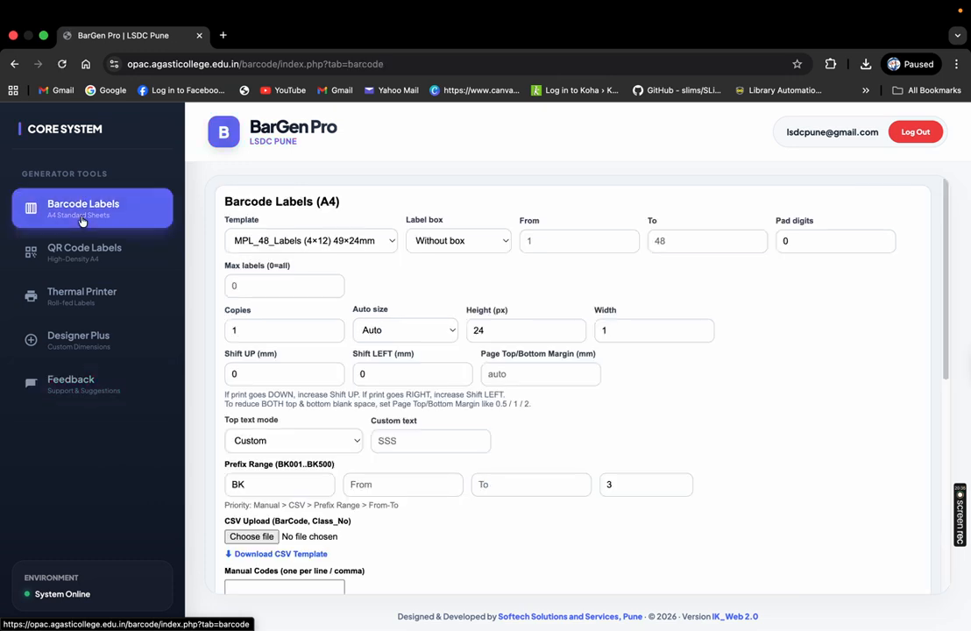